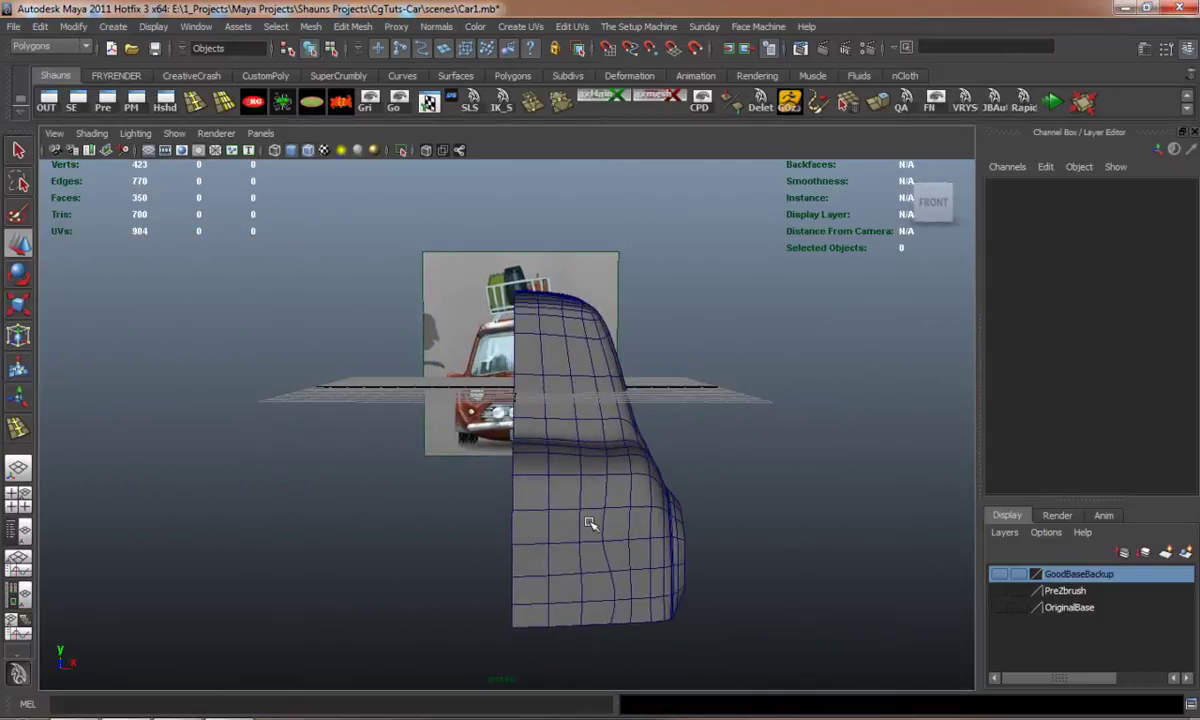
Mirror the half car body across its centre line with Mirror Geometry to form the full body.
click(570, 500)
click(318, 27)
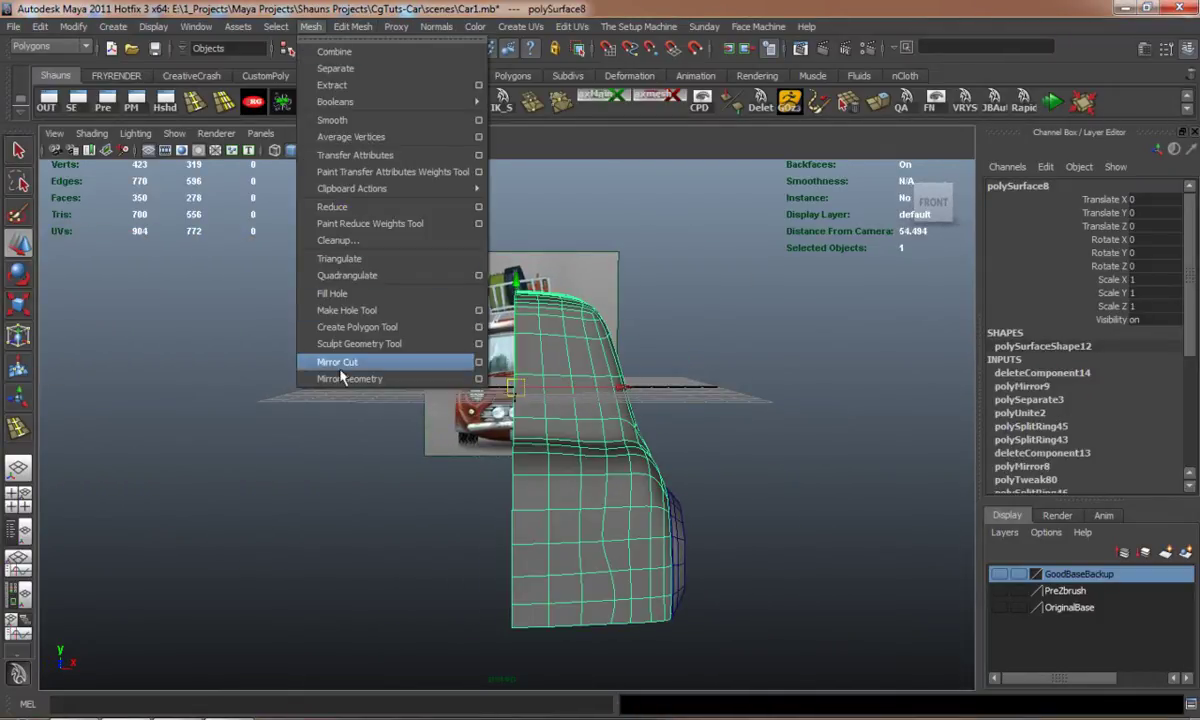
click(360, 420)
alt+drag(382, 442, 380, 421)
alt+middle_drag(380, 421, 378, 400)
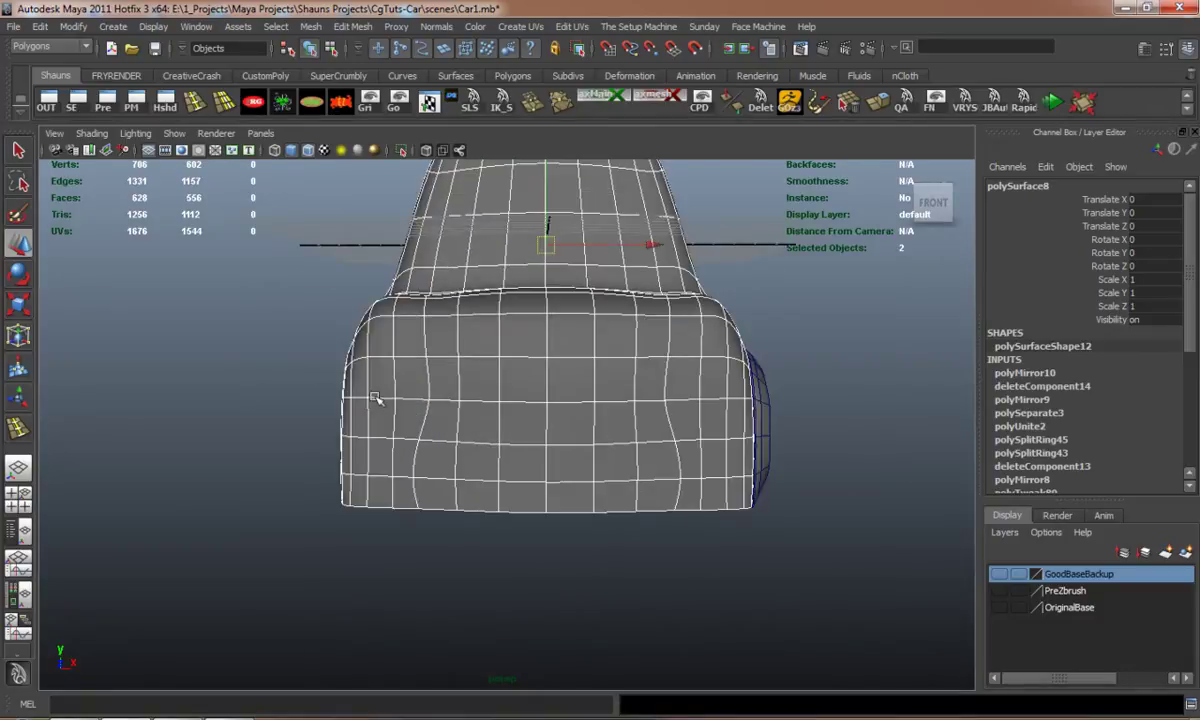
Display the mirrored body unsmoothed in component mode, comparing it briefly with its smoothed preview.
click(296, 411)
click(490, 434)
key(1)
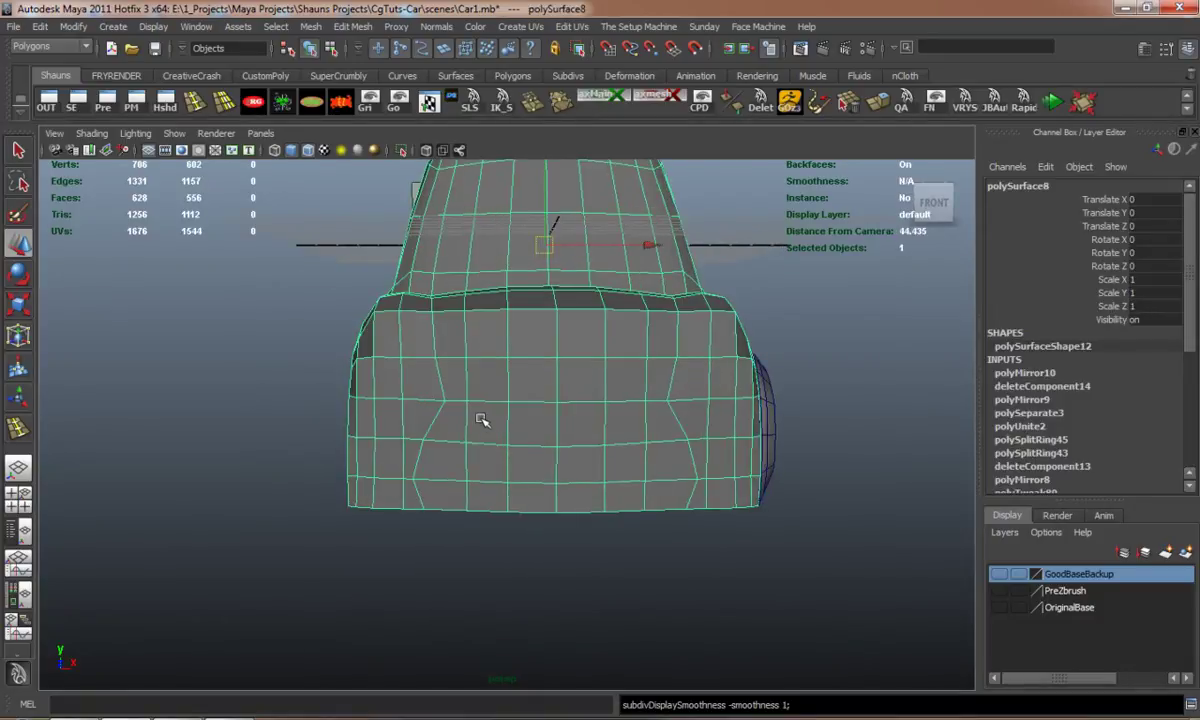
right_drag(482, 421, 470, 462)
scroll(469, 462, up, 3)
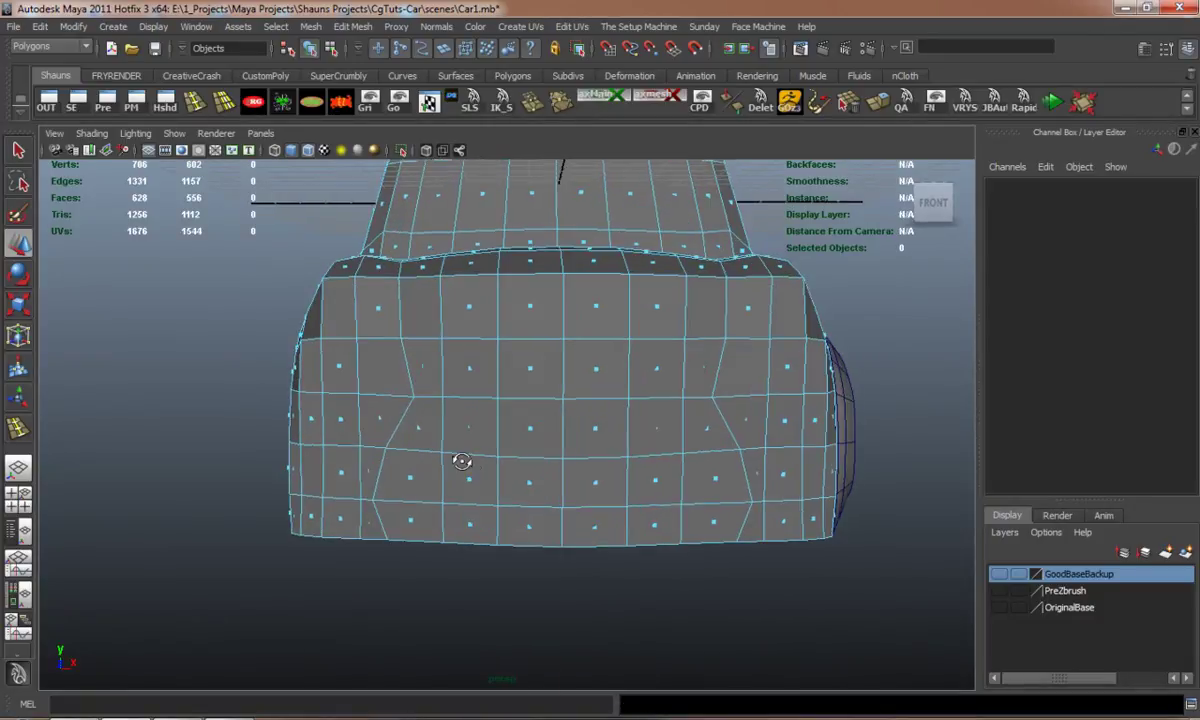
alt+middle_drag(471, 455, 420, 420)
key(3)
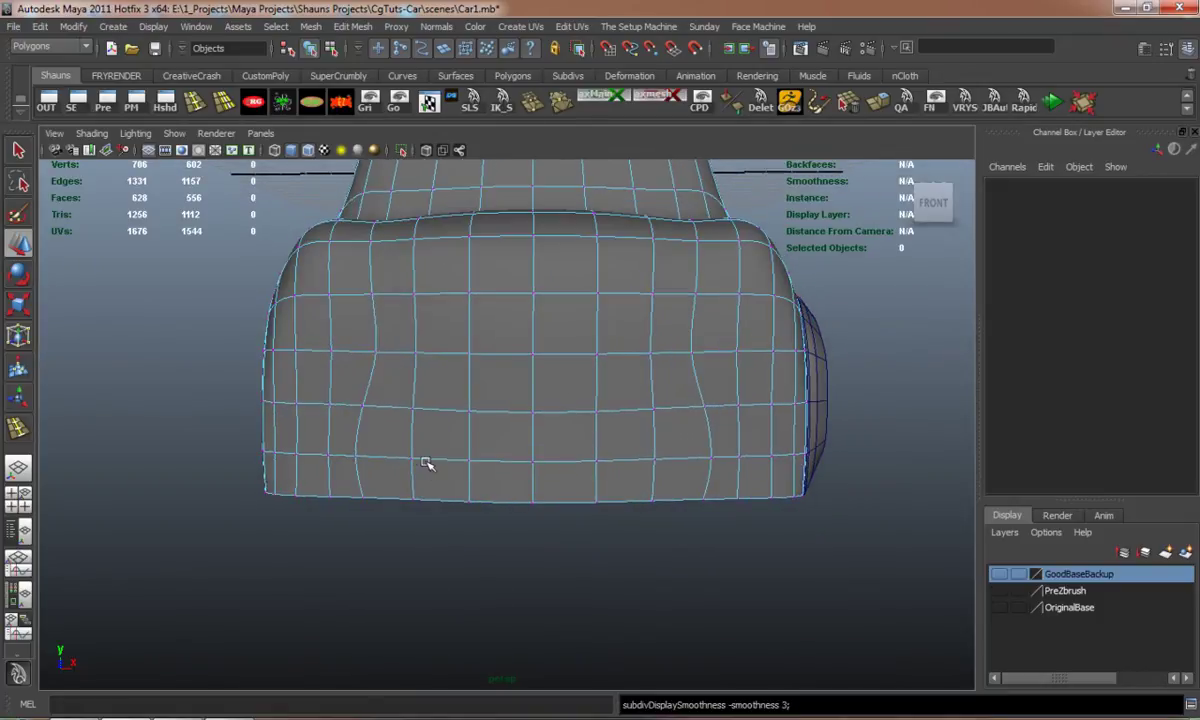
key(1)
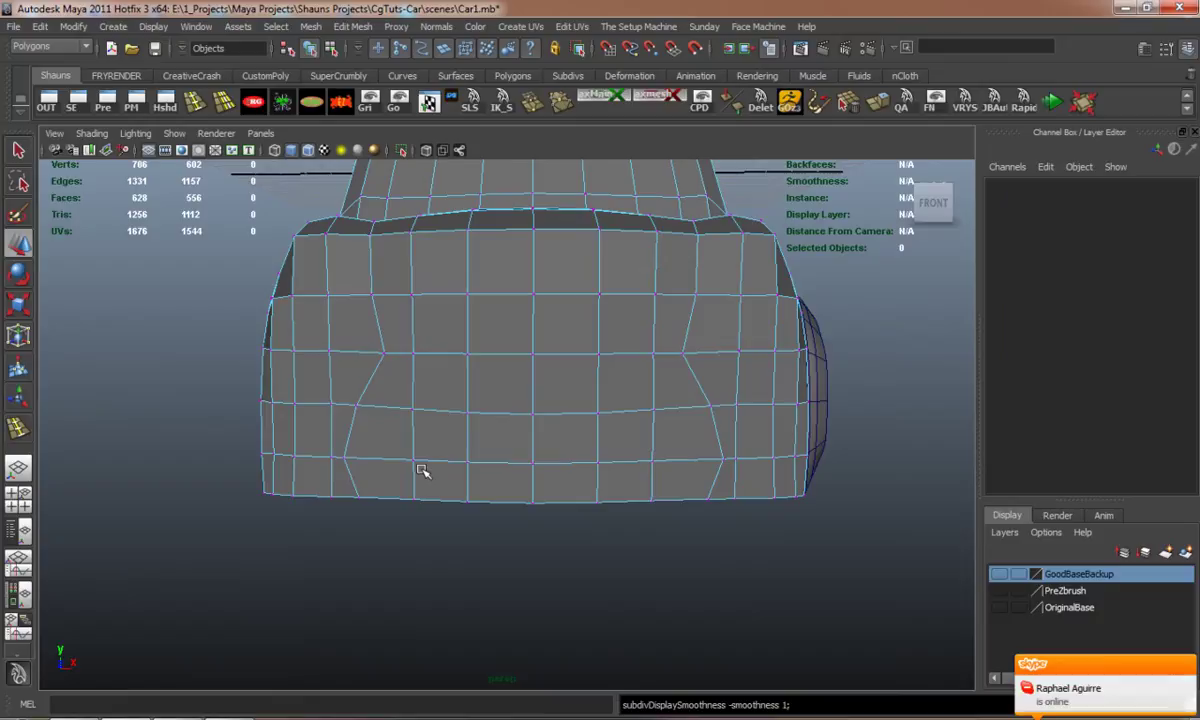
Select only the twelve faces of the grille area, two rows of six, on the lower front of the car body.
right_drag(414, 372, 414, 391)
drag(700, 478, 478, 503)
ctrl+click(384, 478)
ctrl+click(684, 479)
scroll(478, 503, down, 5)
ctrl+drag(497, 271, 828, 630)
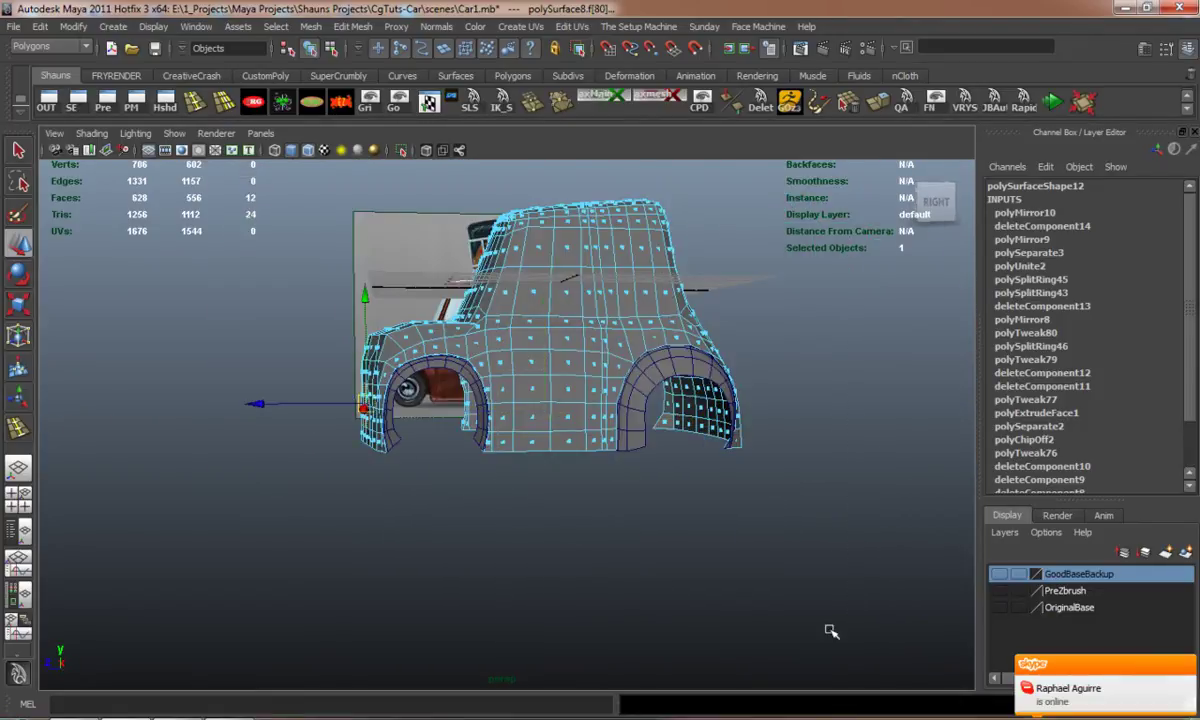
Inset the selected grille faces slightly to add a narrow border ring of faces around them.
alt+drag(405, 521, 738, 588)
scroll(533, 538, up, 5)
scroll(498, 519, up, 3)
click(1086, 104)
key(w)
alt+middle_drag(738, 588, 480, 530)
alt+right_drag(480, 530, 533, 520)
alt+drag(533, 520, 545, 545)
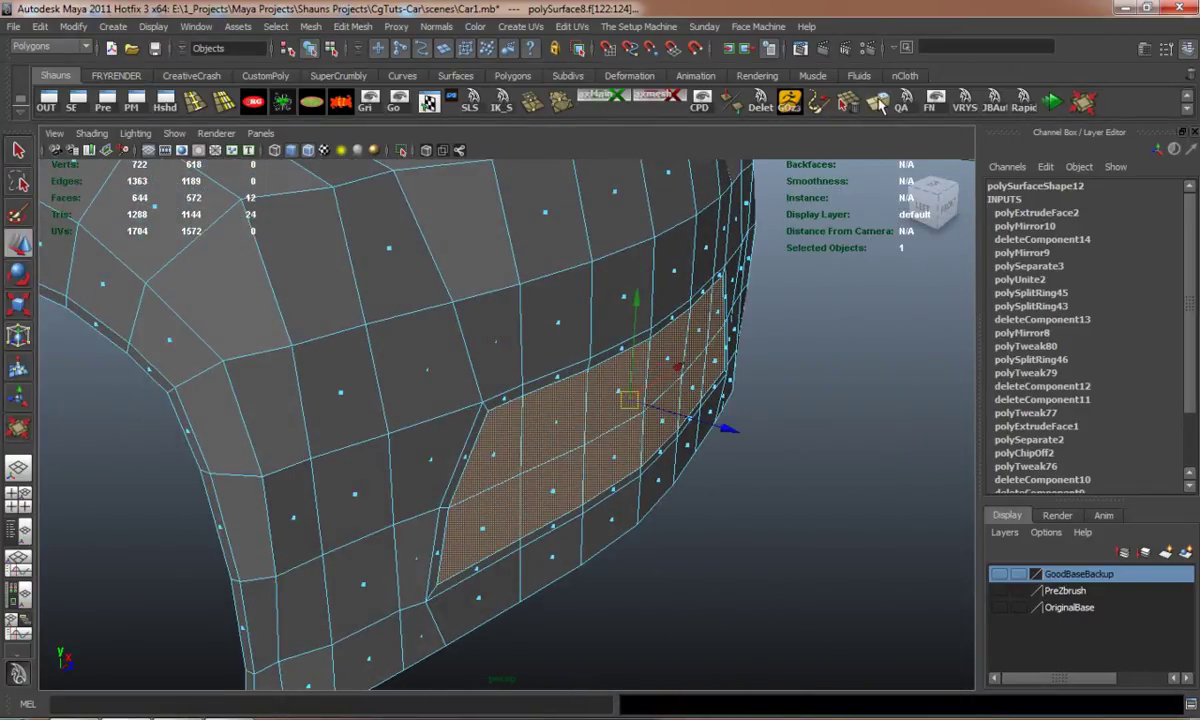
Extrude the inset grille faces inward with a local Z translation of about -0.719 and preview the recess smoothed.
shift+right_drag(750, 312, 706, 436)
drag(810, 335, 785, 324)
key(3)
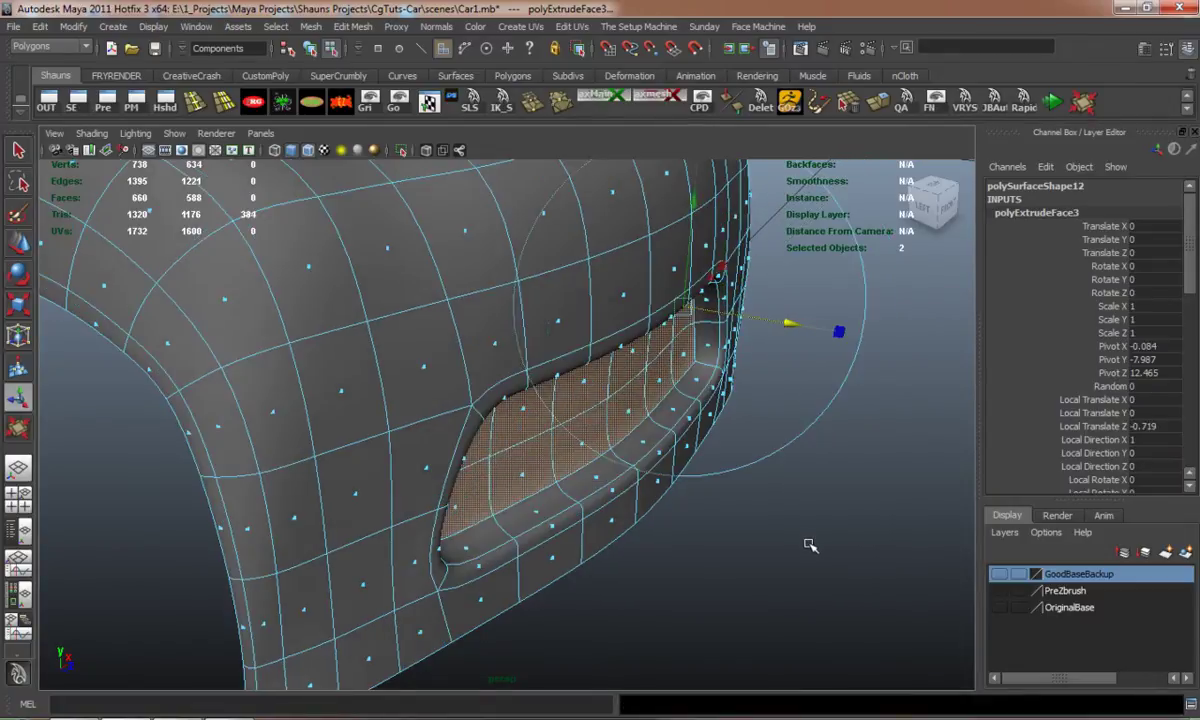
Try deleting the recessed grille faces to leave an open hole, and undo the deletion.
click(760, 510)
key(1)
alt+drag(675, 507, 423, 401)
key(ctrl+z)
key(Delete)
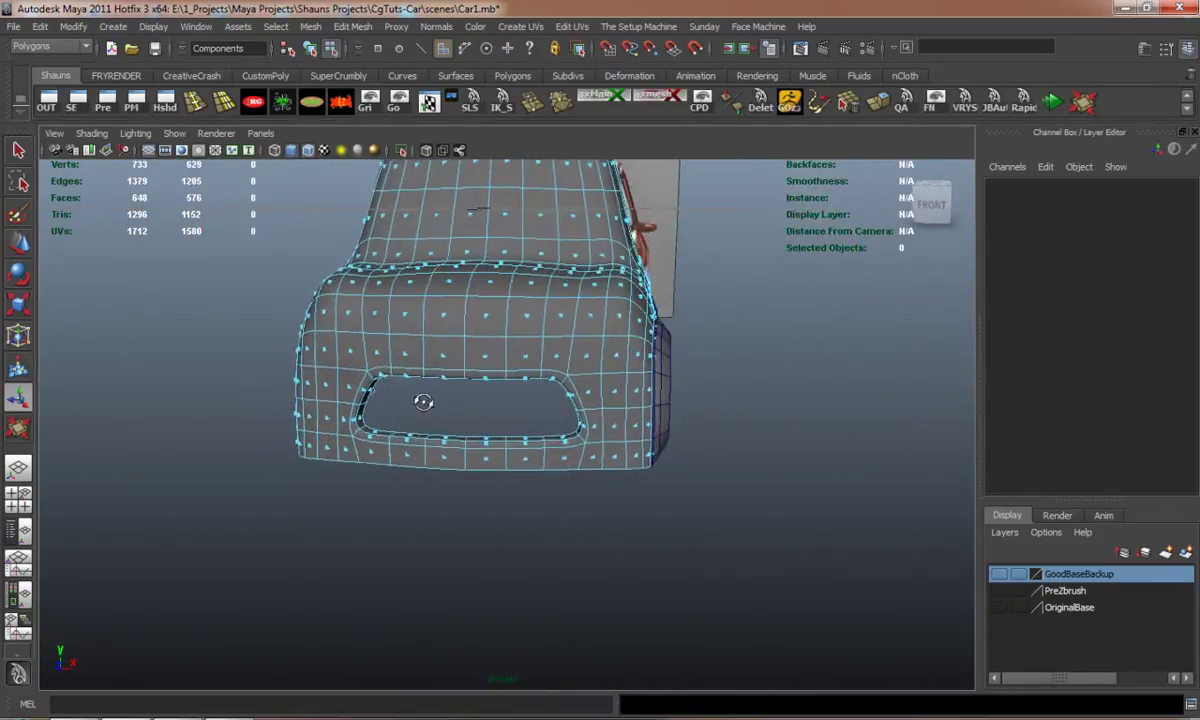
key(ctrl+z)
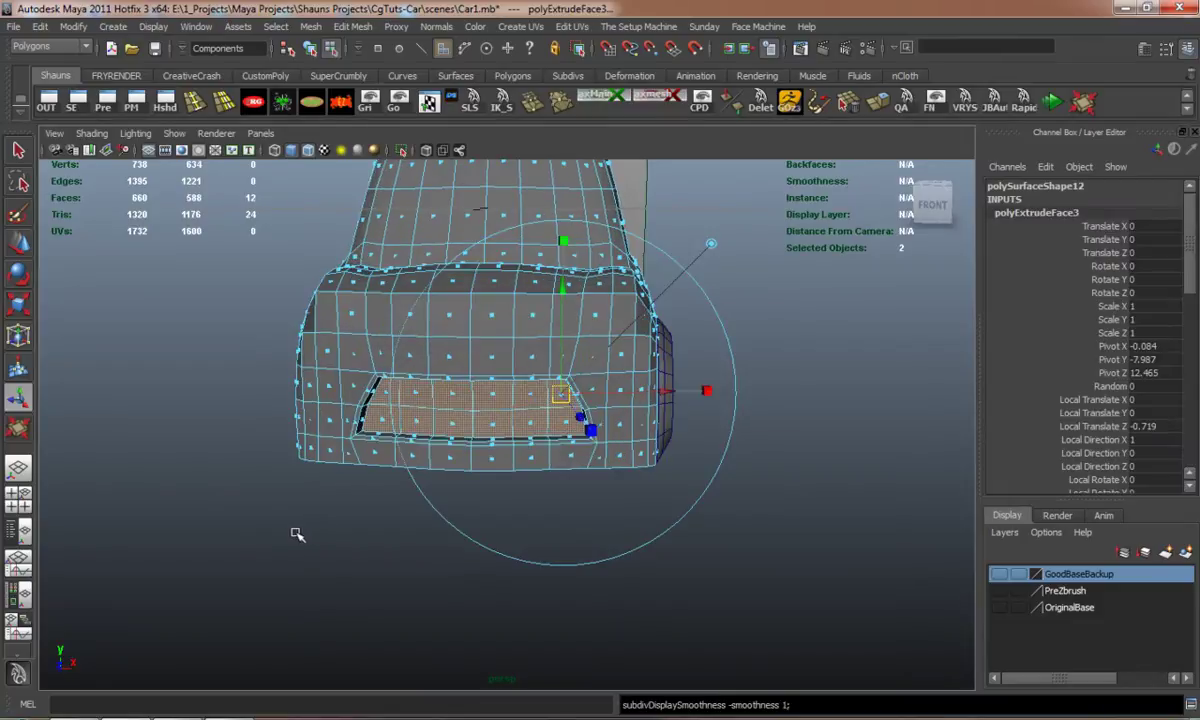
Examine the hood and grille against the reference image in the front view, returning to a perspective view of the hood.
click(255, 549)
alt+drag(255, 549, 300, 362)
key(space)
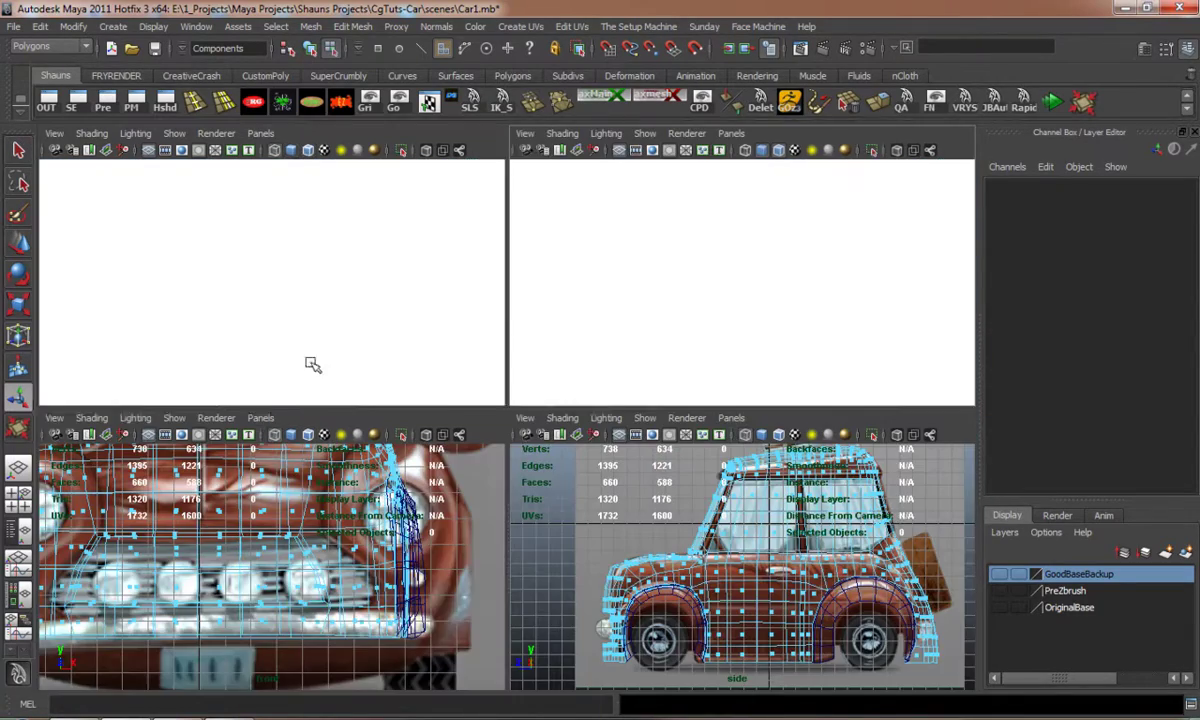
key(space)
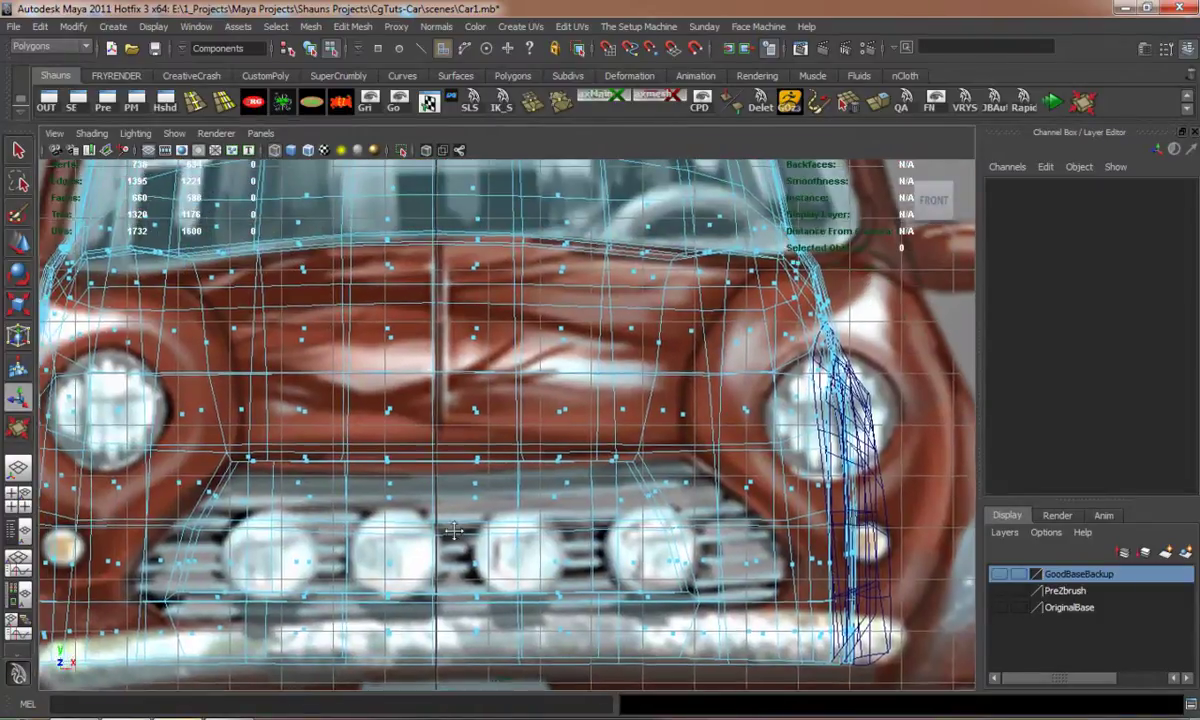
scroll(488, 410, up, 2)
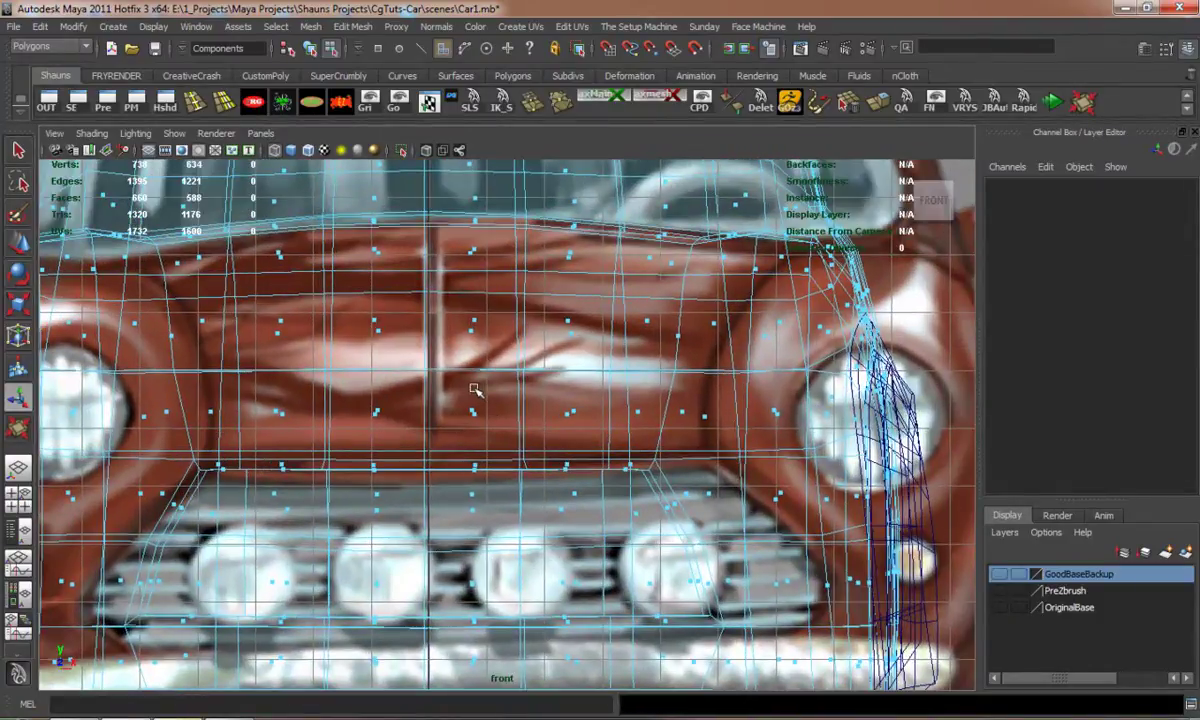
key(space)
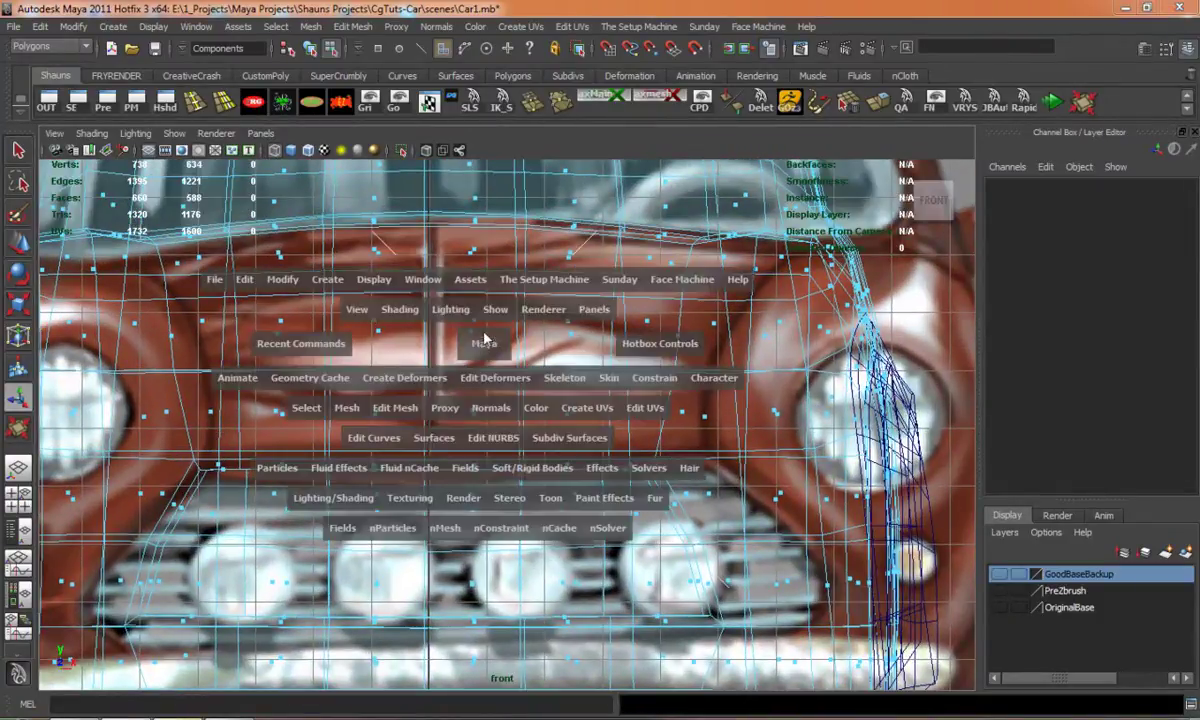
key(space)
mouse_move(560, 345)
alt+mouse_down()
mouse_move(598, 370)
mouse_move(573, 362)
alt+mouse_up()
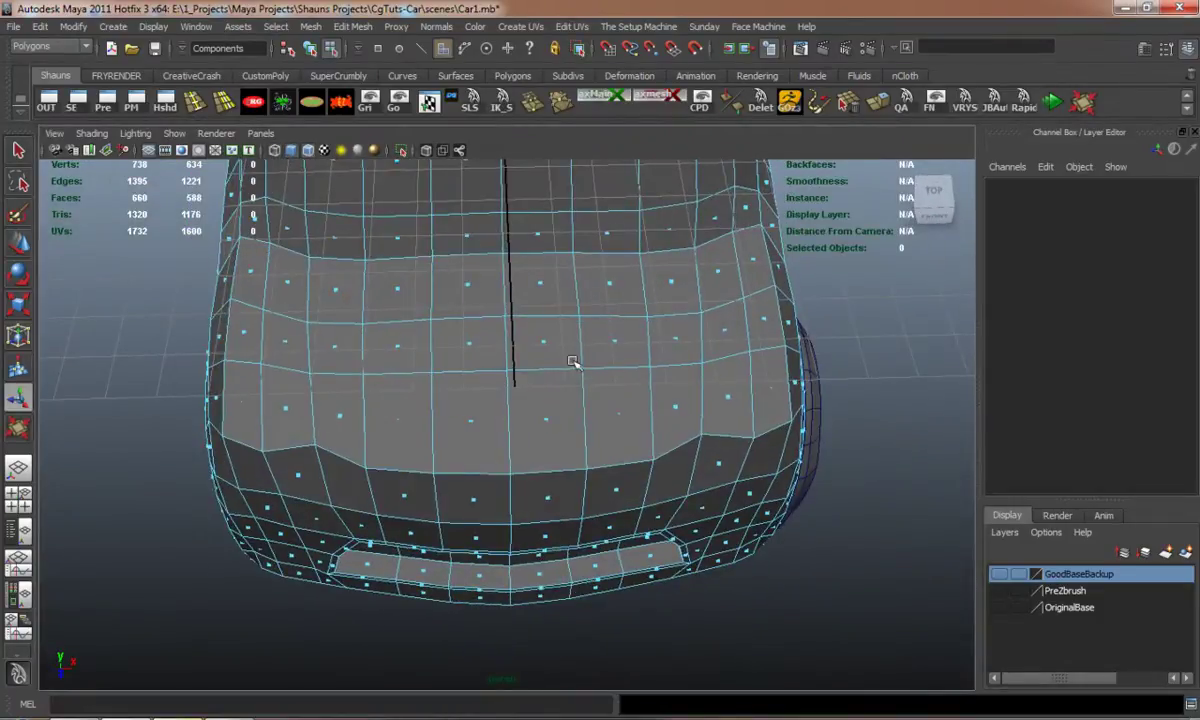
Select the three rows of hood faces nearest the windshield, six faces across and centred on the car.
click(330, 288)
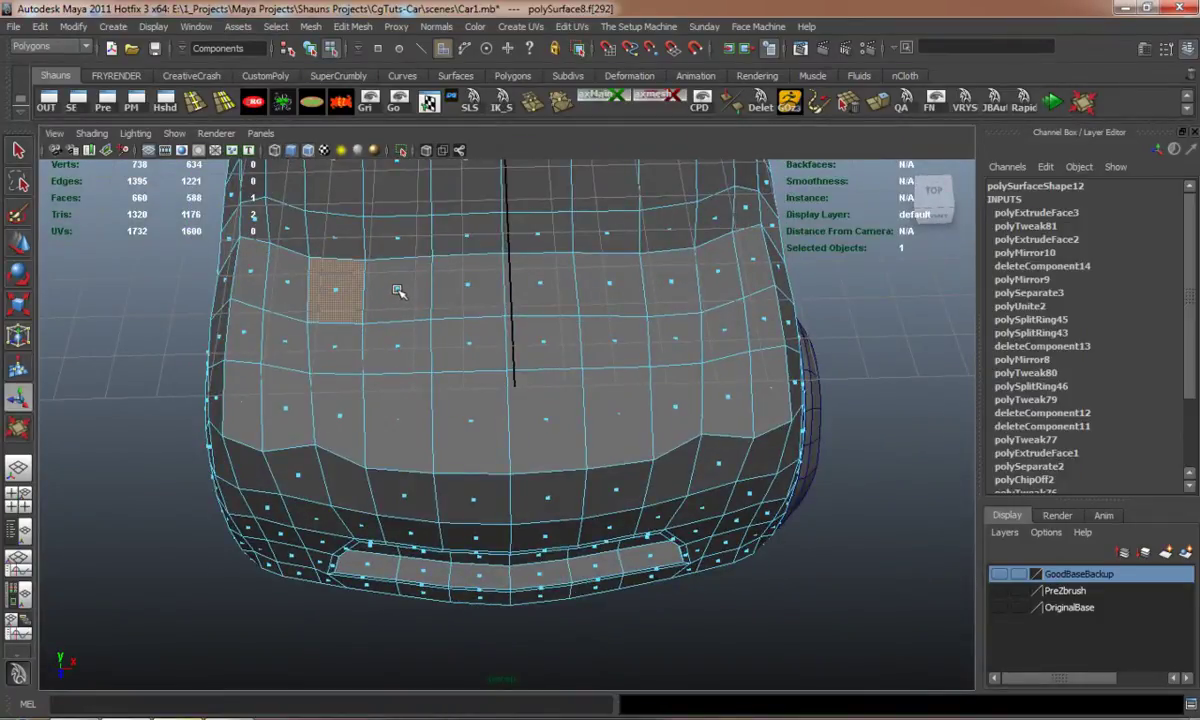
shift+click(392, 288)
shift+click(673, 281)
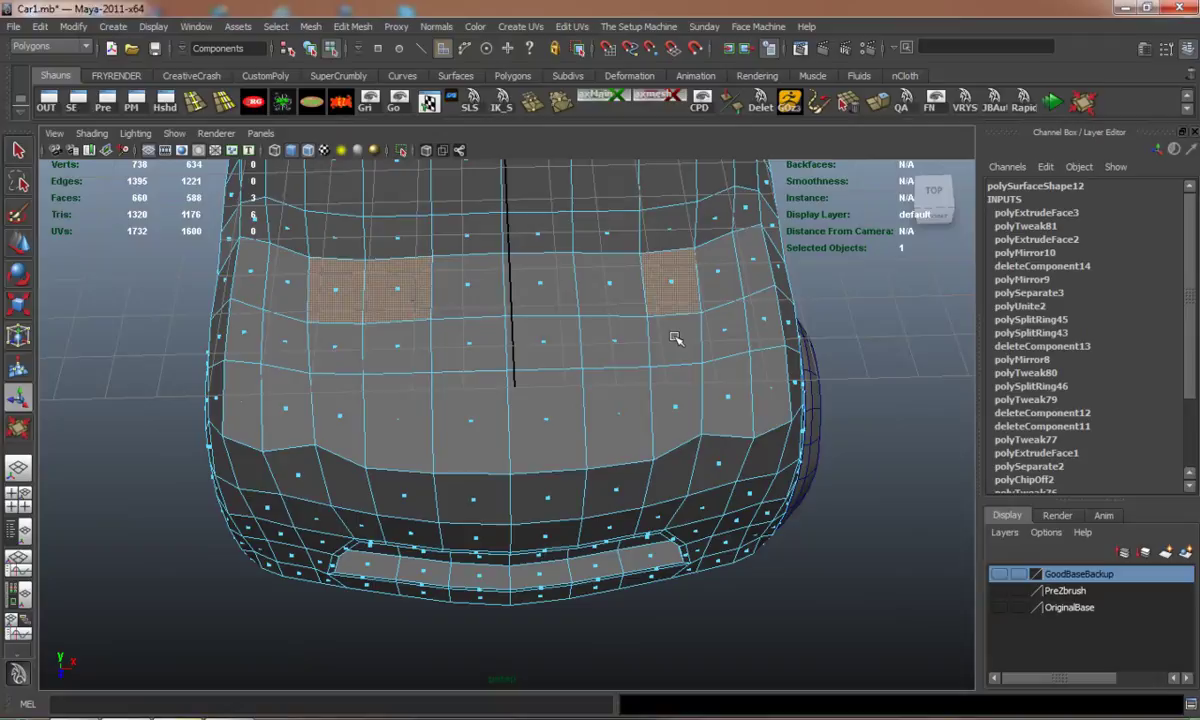
shift+click(675, 335)
shift+click(607, 282)
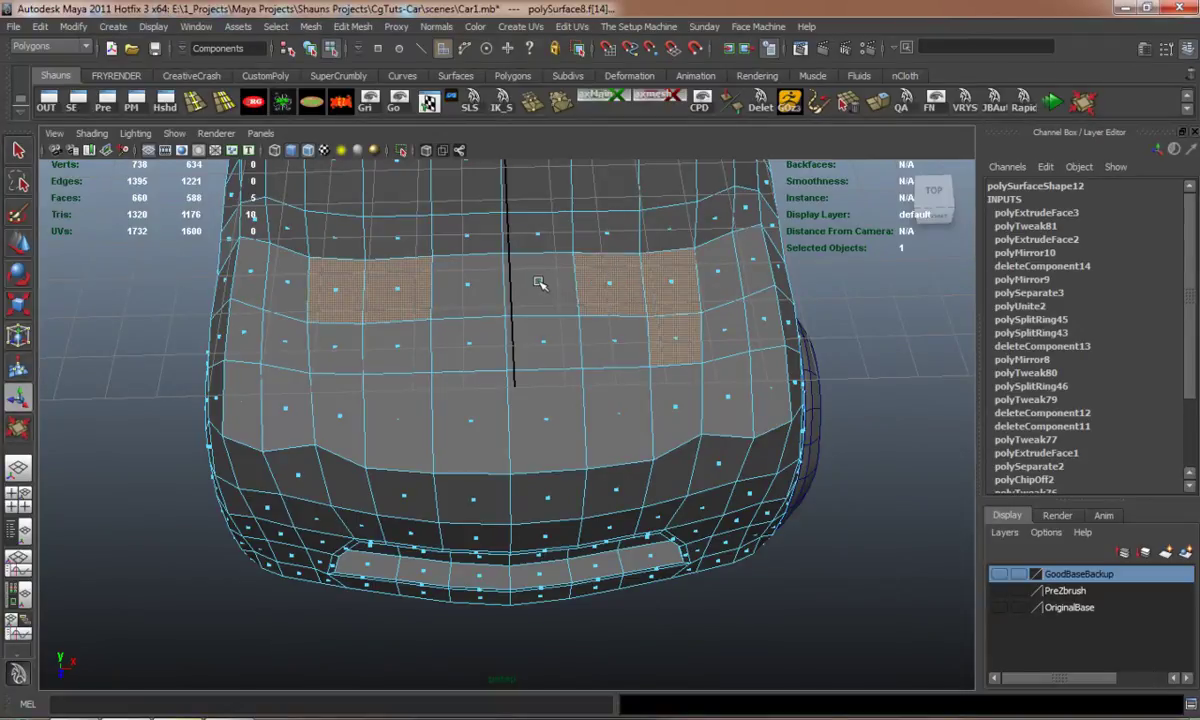
shift+click(540, 284)
shift+click(467, 285)
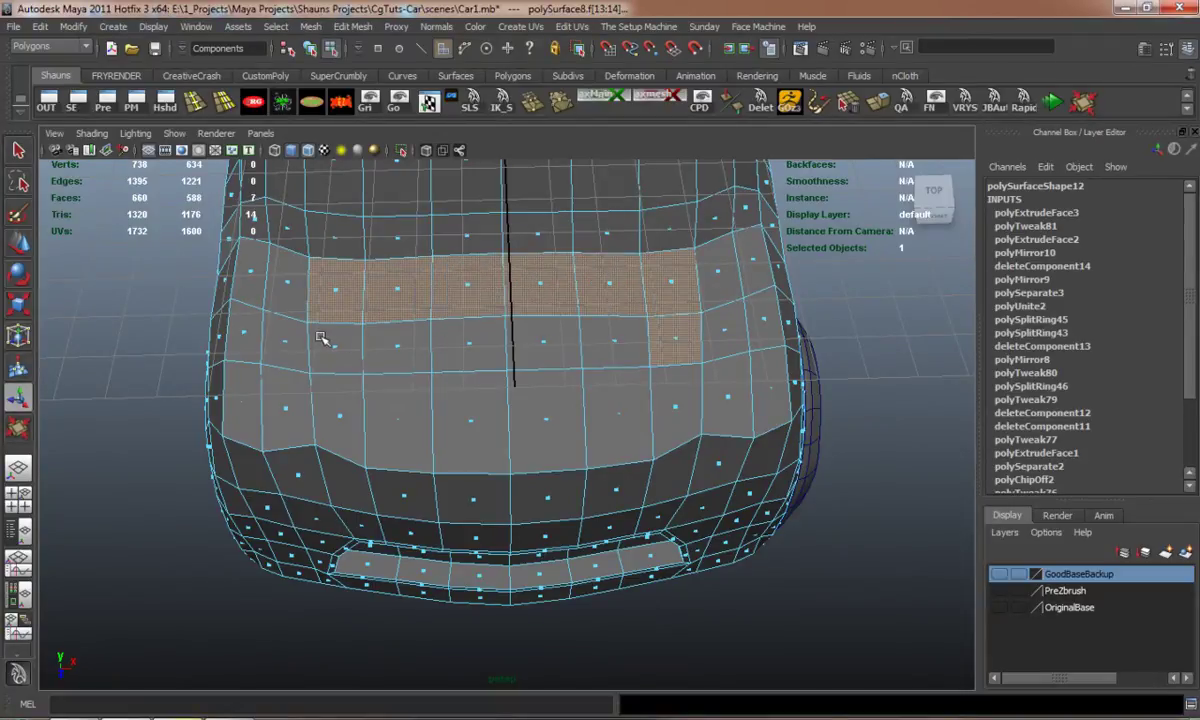
shift+drag(628, 373, 629, 371)
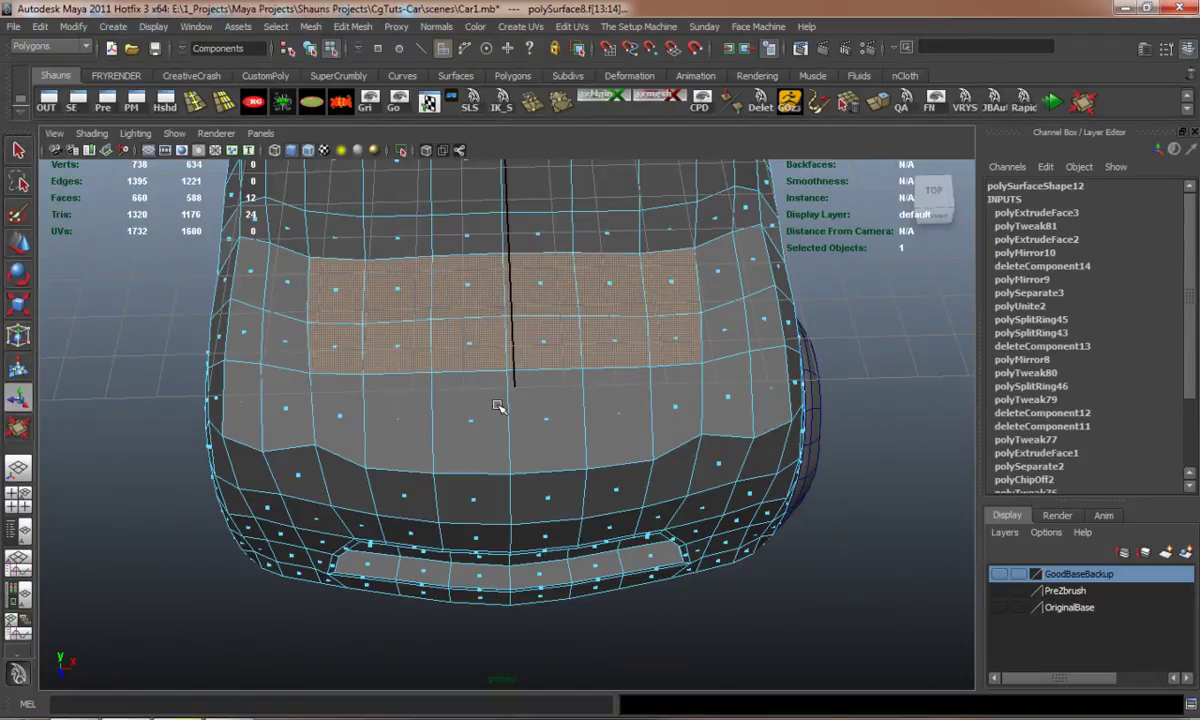
shift+double_click(620, 445)
Extend the hood face selection by two more rows down the front to the grille's upper edge.
alt+drag(608, 450, 390, 360)
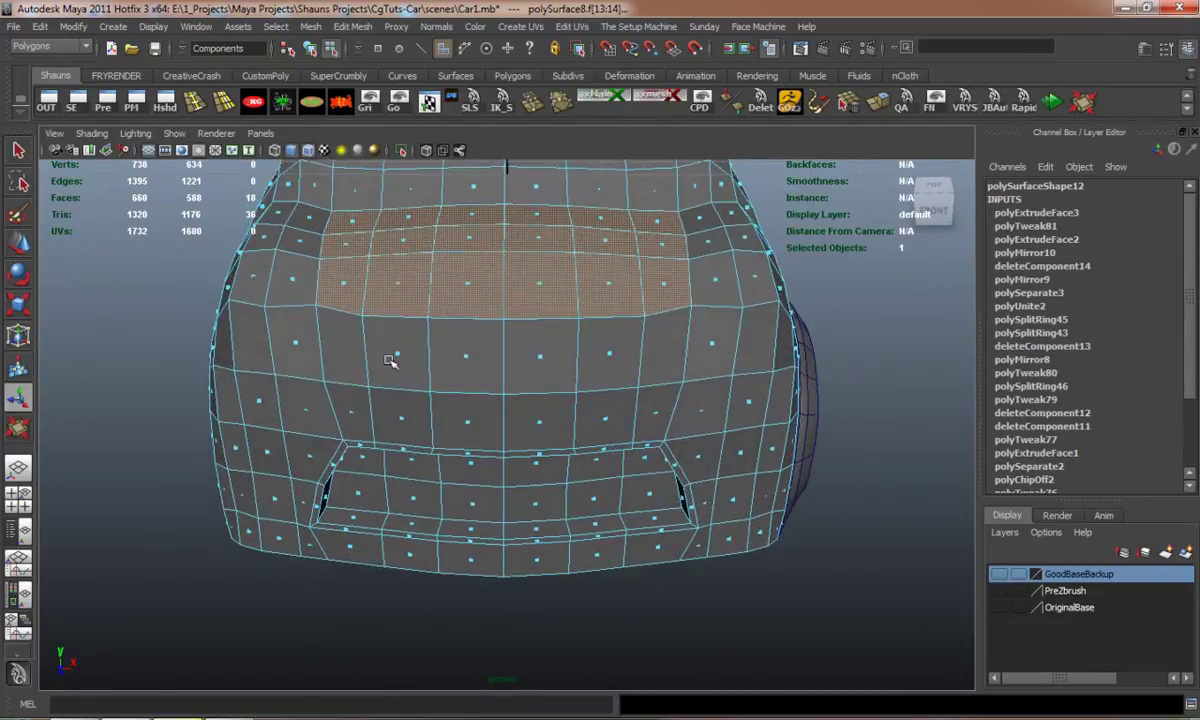
shift+drag(652, 383, 650, 384)
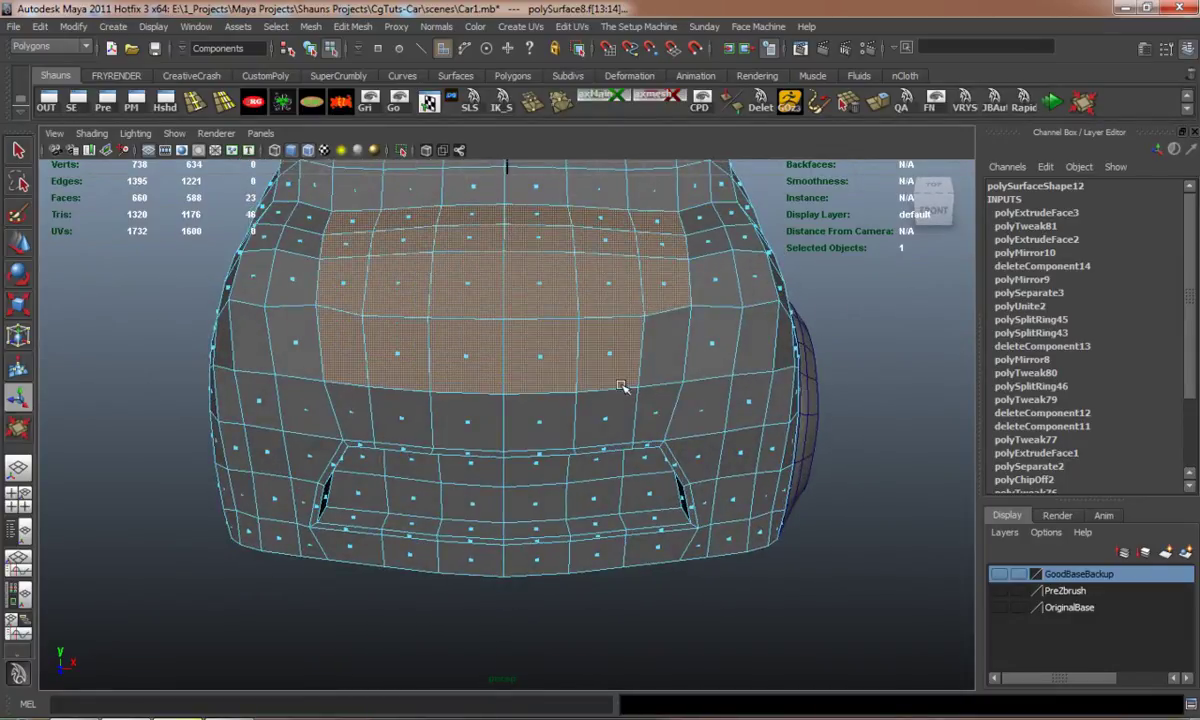
shift+click(652, 338)
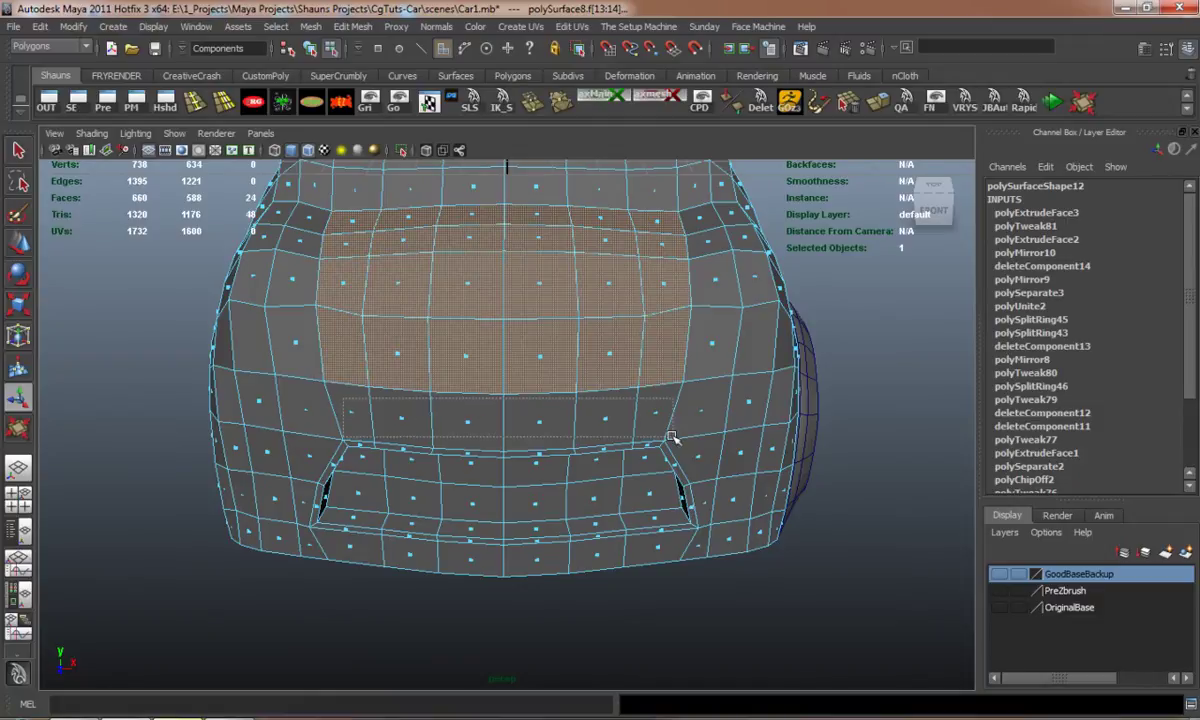
shift+drag(672, 438, 571, 437)
key(w)
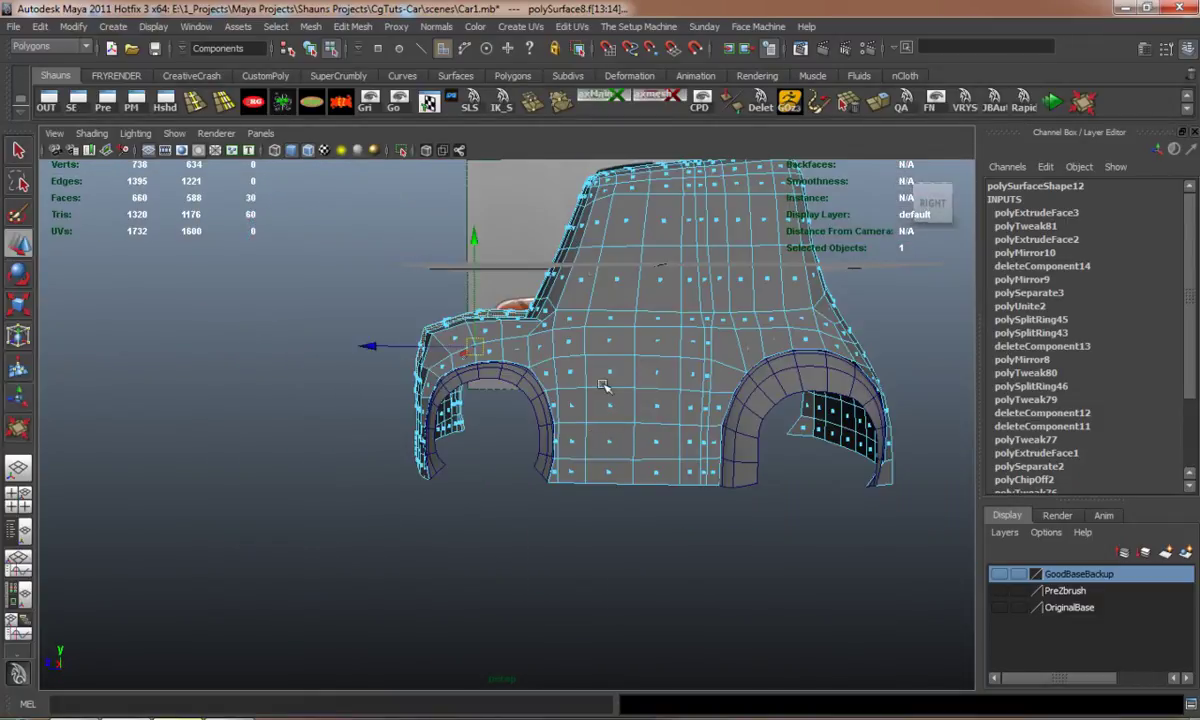
Inset the selected hood faces slightly to add a thin border ring around the hood panel.
alt+drag(374, 484, 525, 525)
alt+right_drag(385, 495, 453, 501)
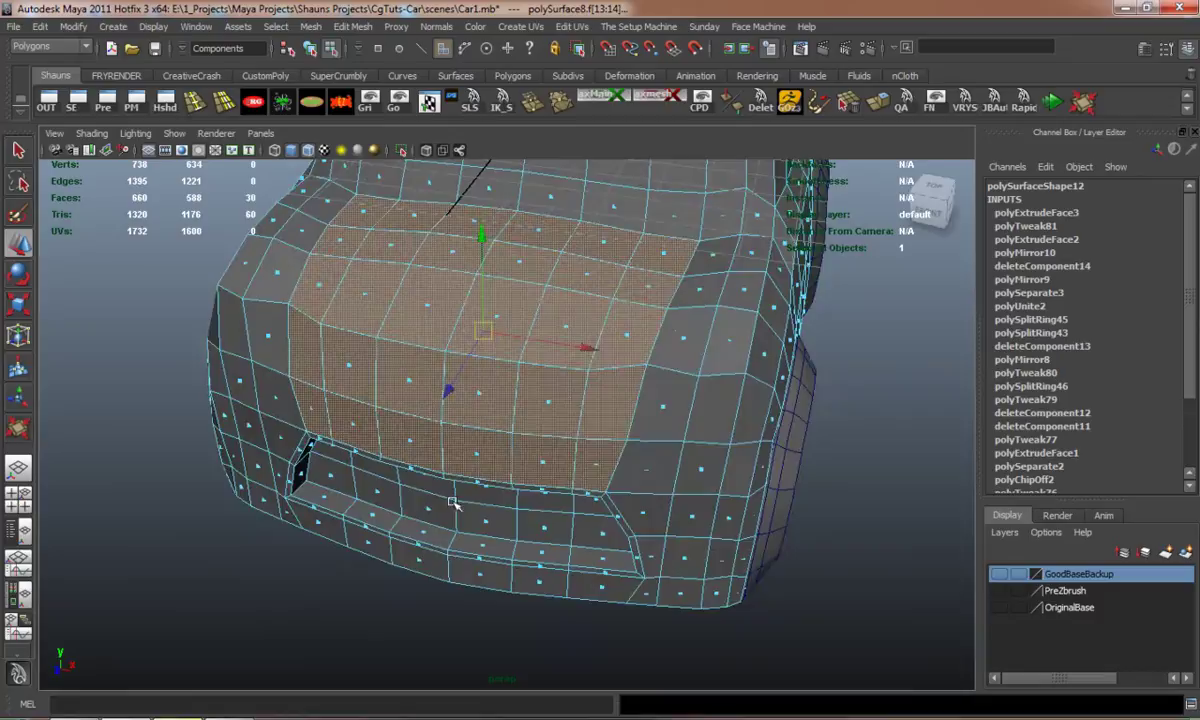
alt+drag(453, 501, 500, 523)
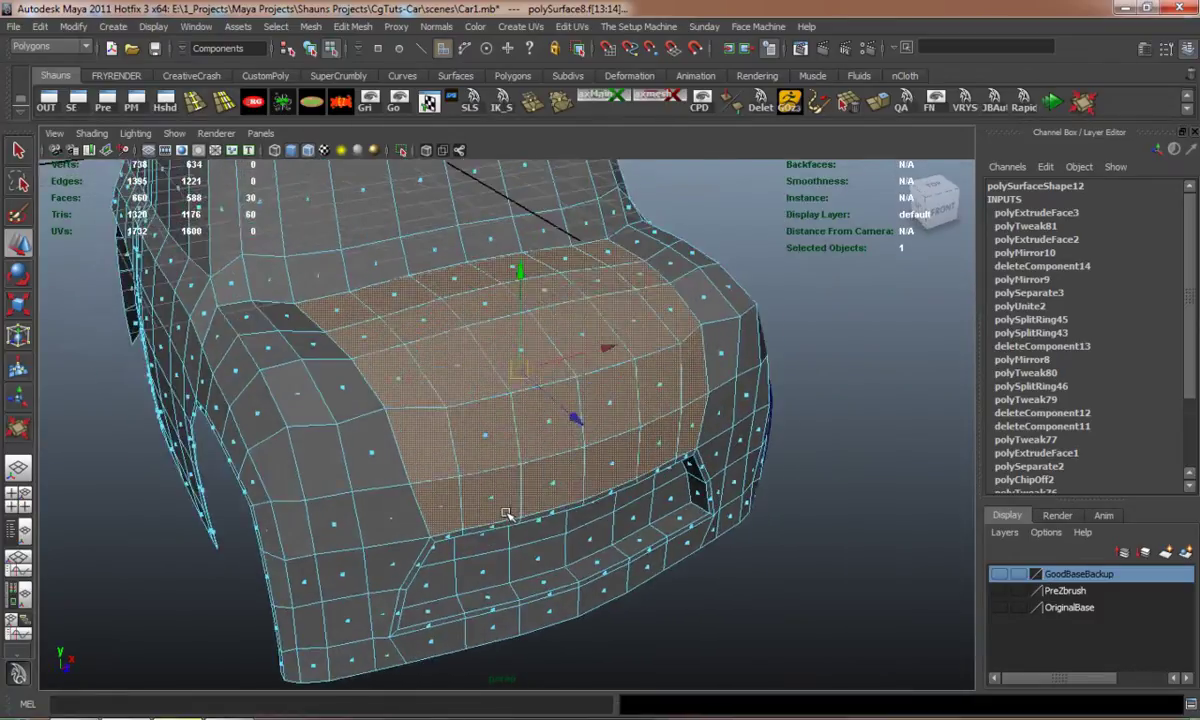
alt+right_drag(450, 530, 477, 530)
alt+drag(477, 530, 440, 530)
click(1082, 104)
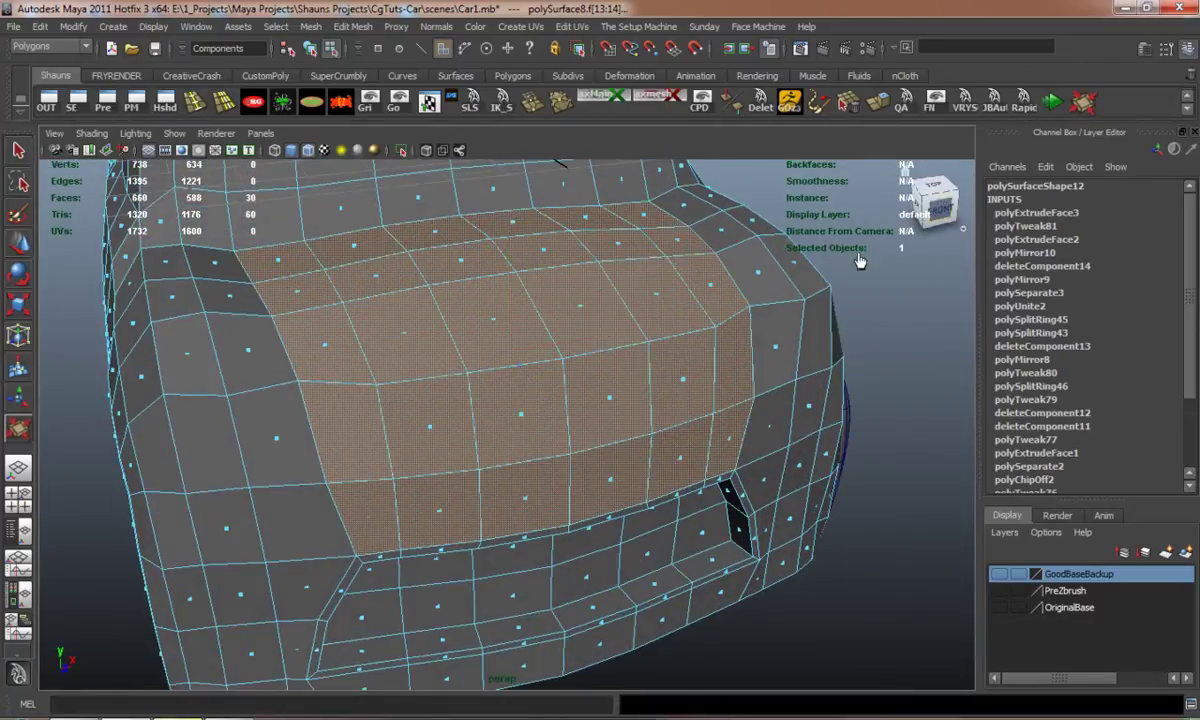
drag(549, 472, 568, 469)
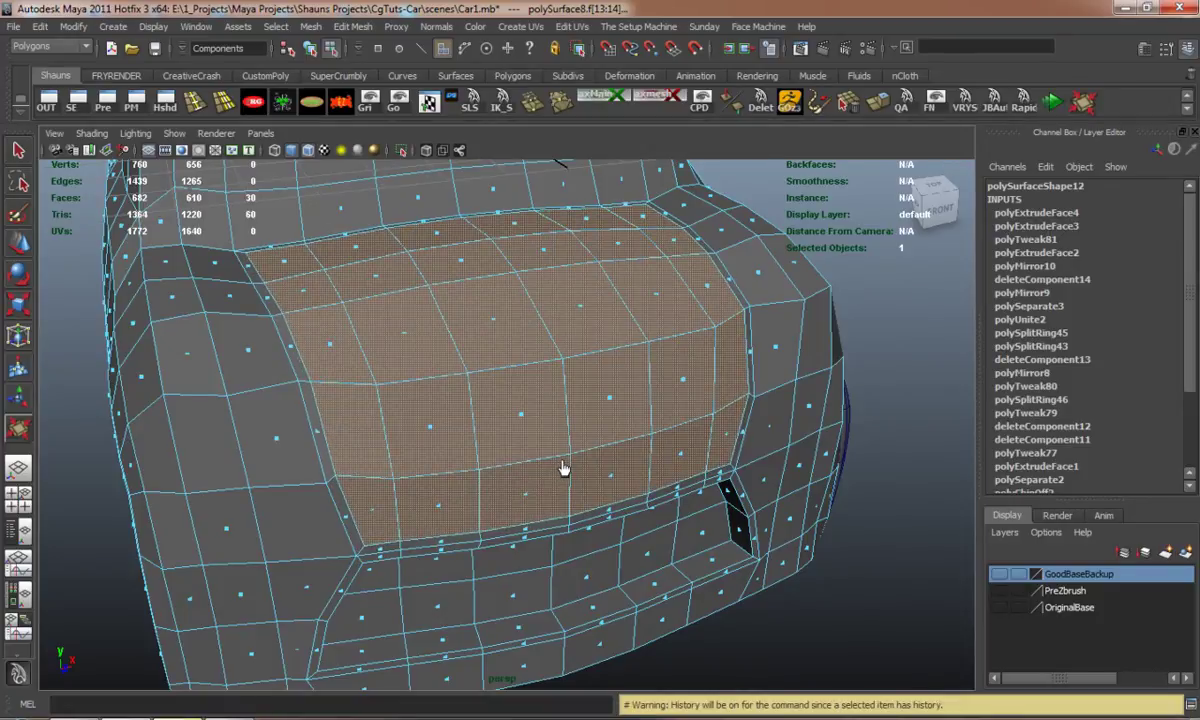
key(w)
Preview the inset hood smoothed in object mode, and undo back to the unsmoothed hood face selection.
alt+drag(528, 476, 429, 463)
click(815, 506)
scroll(662, 477, down, 4)
key(3)
right_click(415, 367)
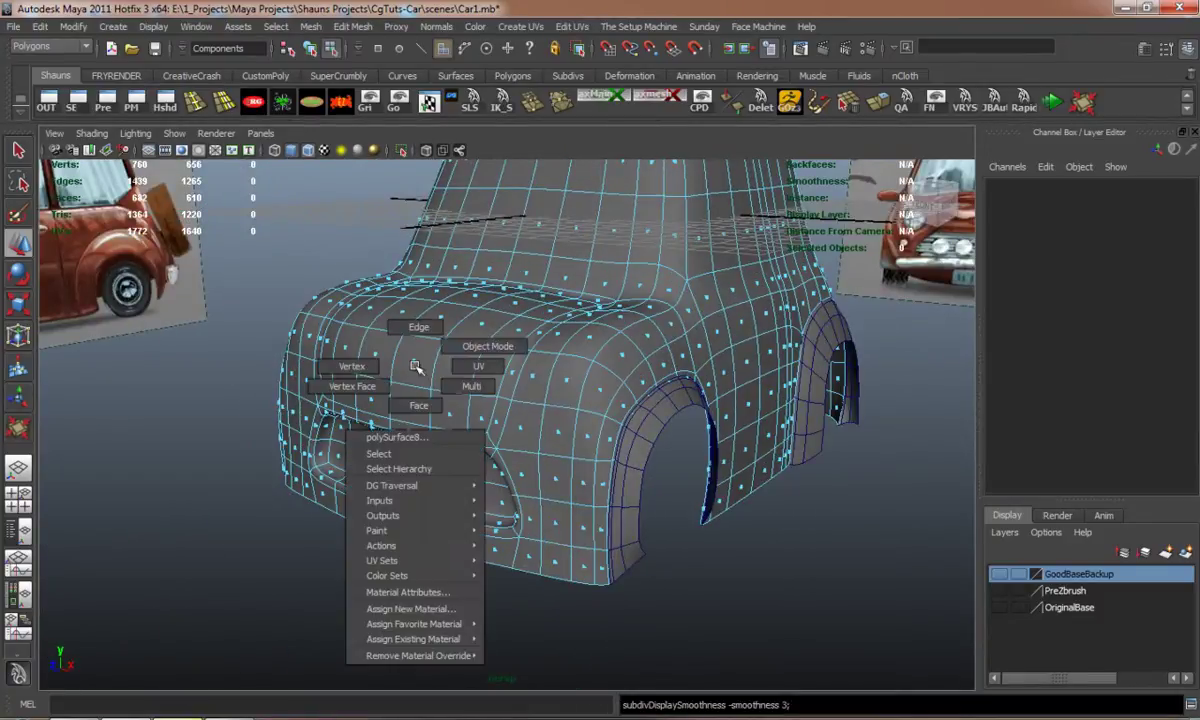
click(487, 346)
alt+drag(487, 346, 407, 399)
scroll(500, 433, up, 4)
key(ctrl+z)
key(ctrl+z)
key(1)
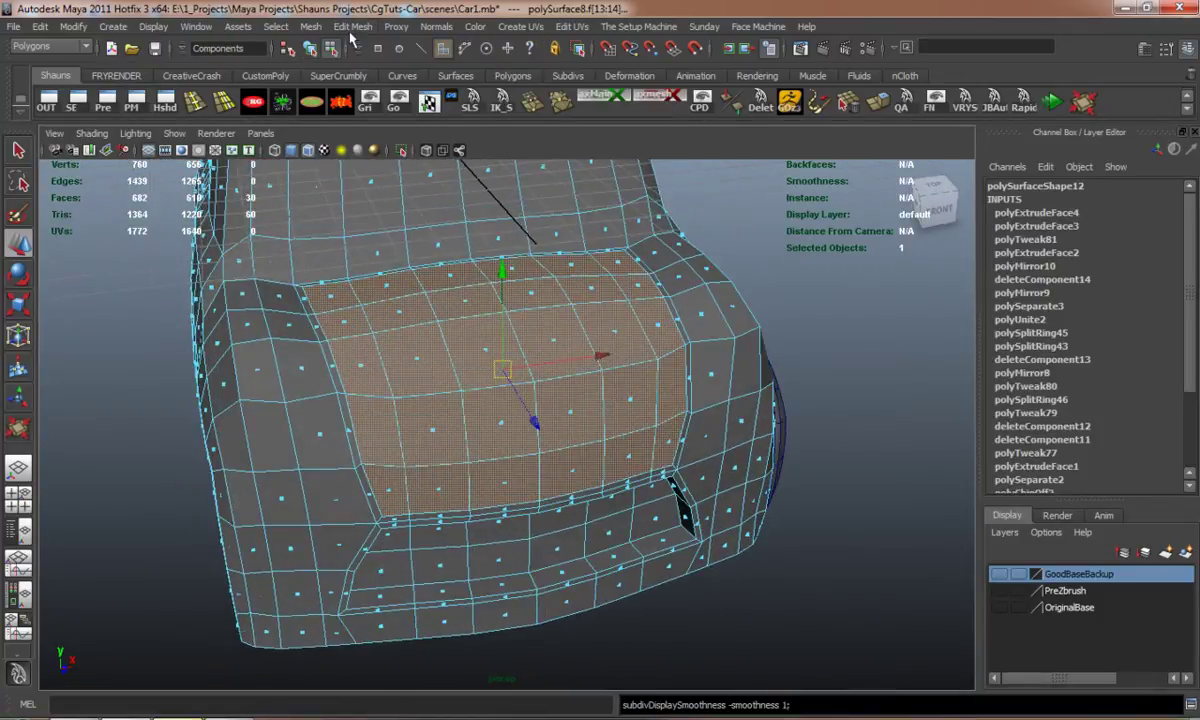
Extract the selected hood faces into a separate mesh and delete the construction history.
click(347, 28)
click(440, 322)
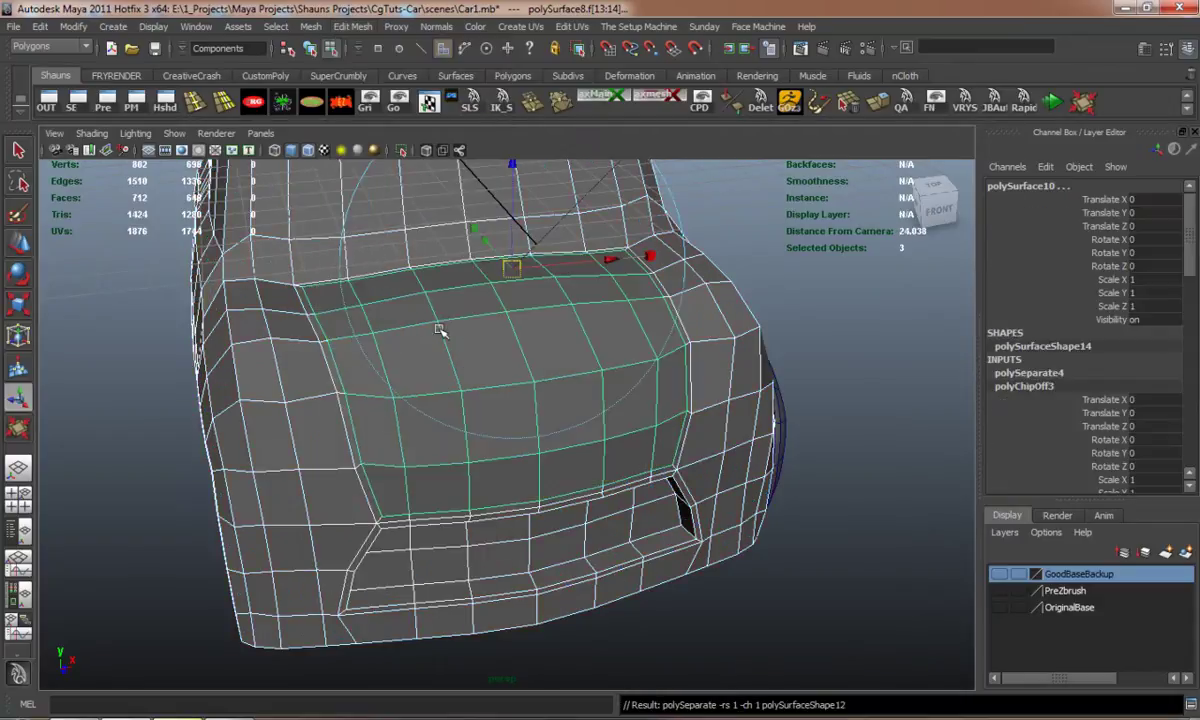
click(340, 102)
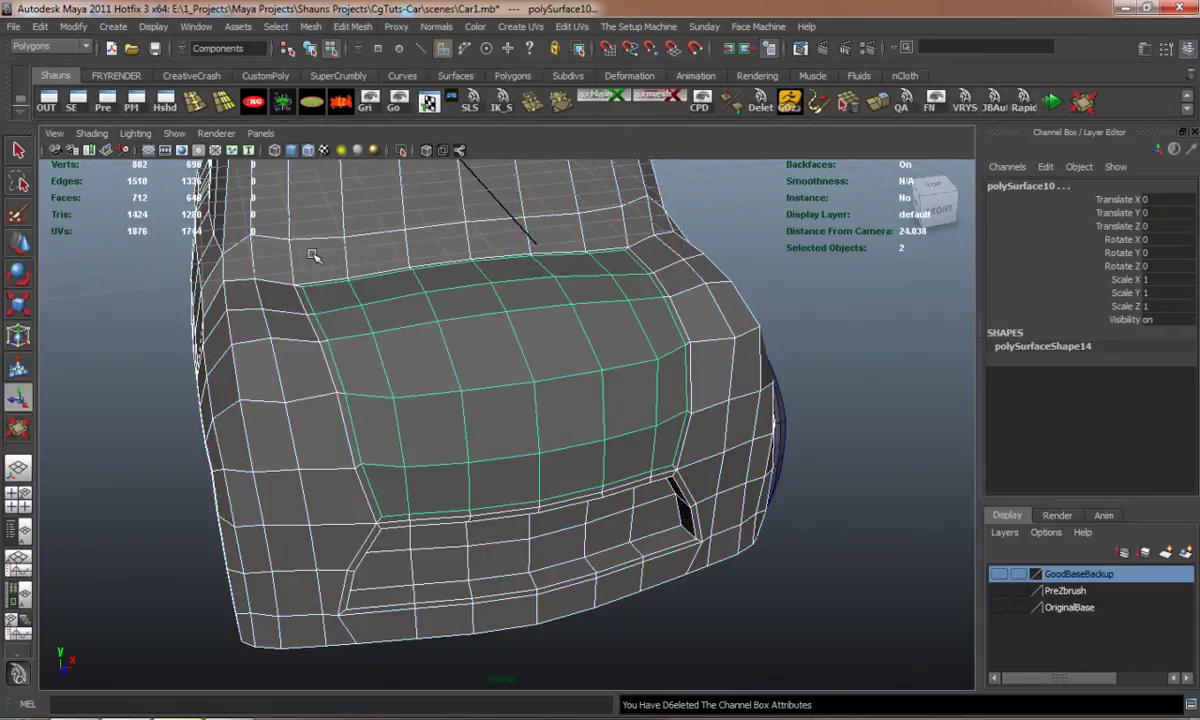
Show the separated hood and body meshes smoothed and return to object mode.
key(3)
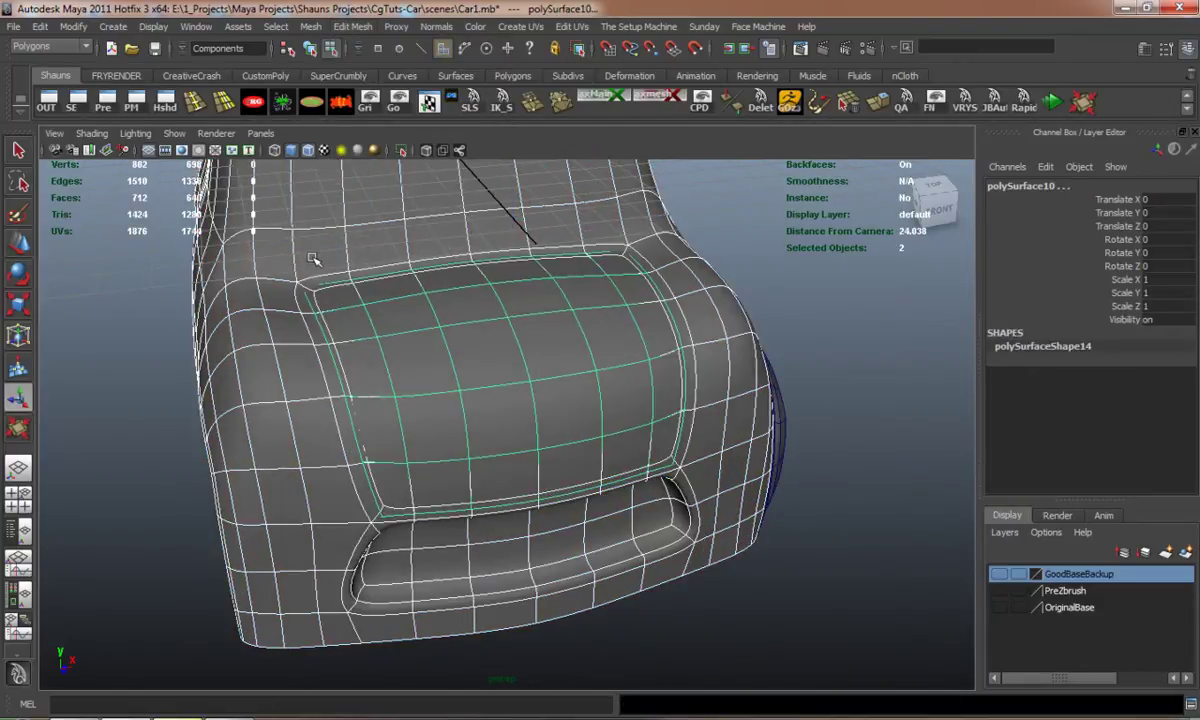
key(w)
right_drag(263, 250, 276, 236)
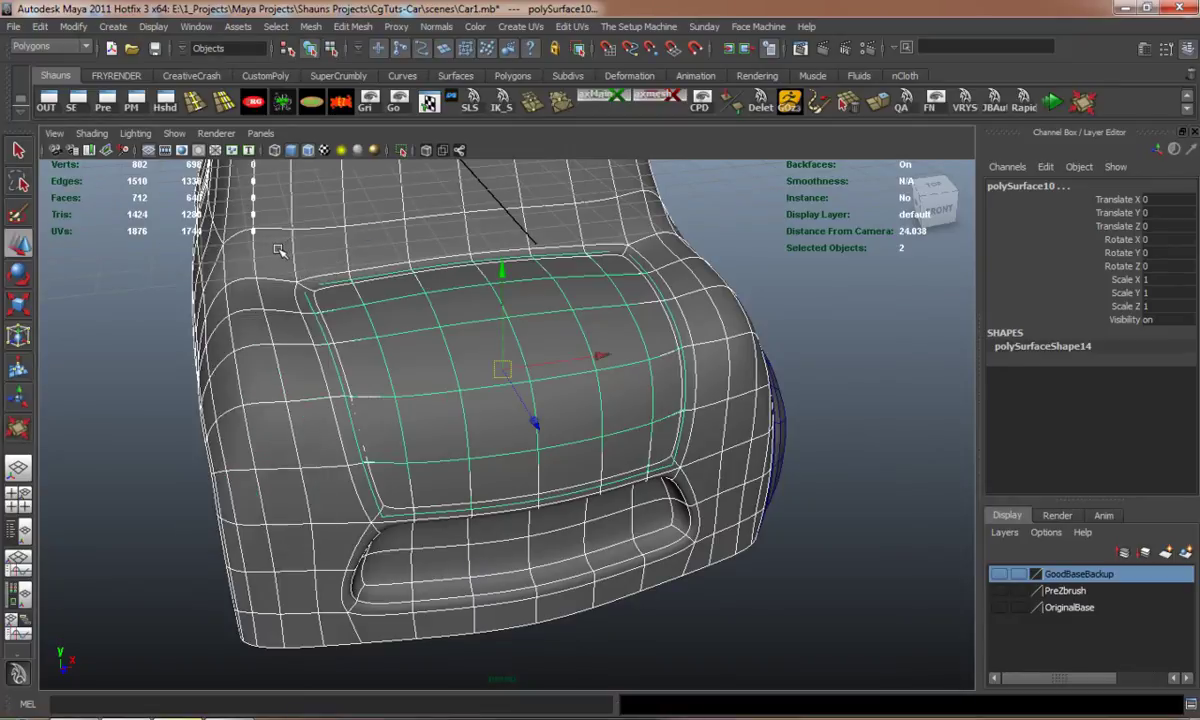
Move the separated hood panel sideways along X until it is clear of the car body.
alt+drag(278, 265, 479, 267)
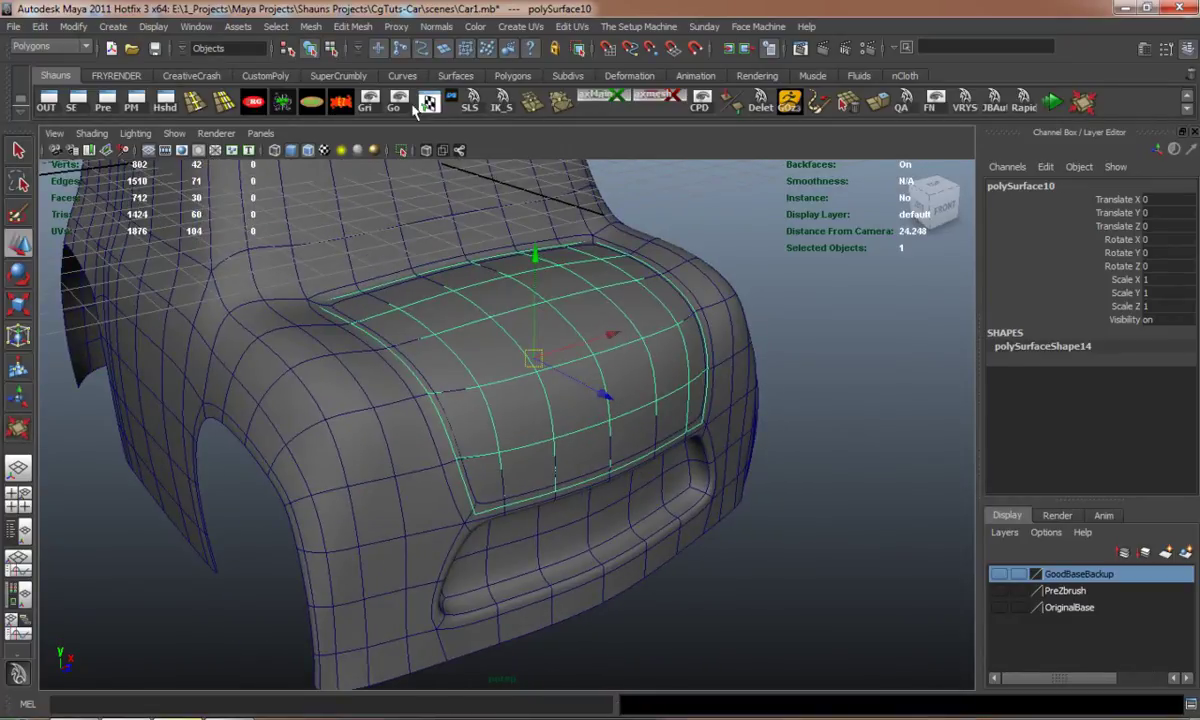
alt+drag(613, 345, 988, 318)
scroll(723, 354, down, 4)
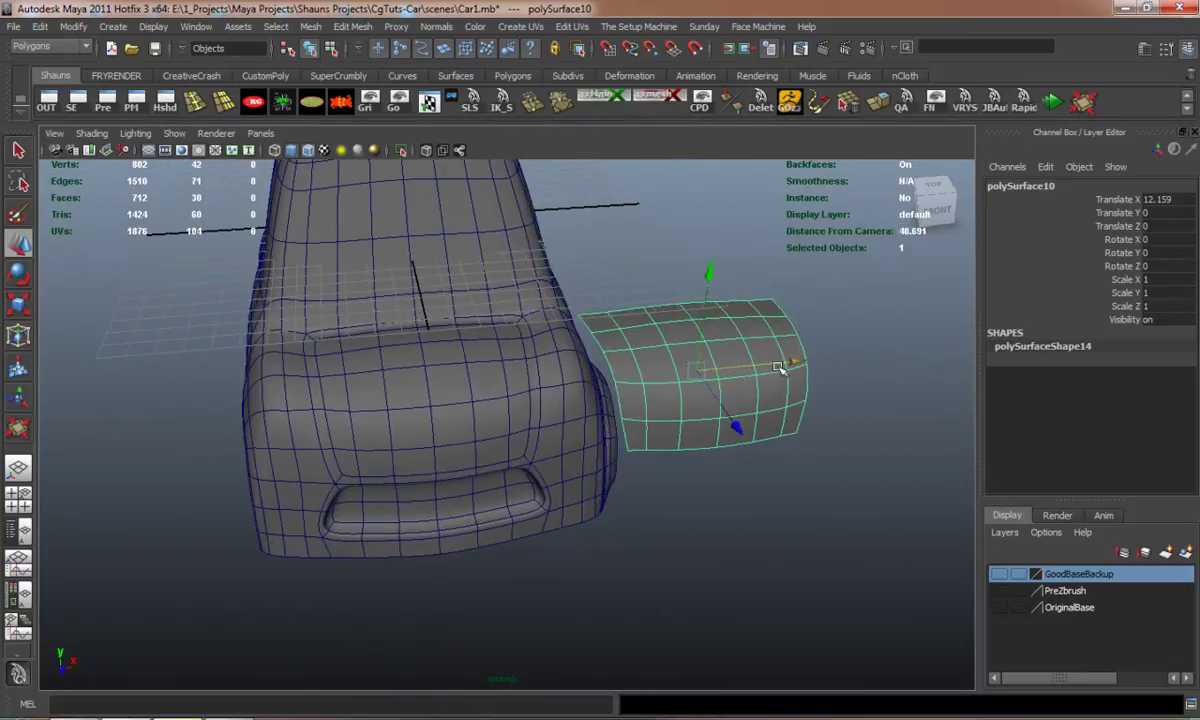
drag(777, 367, 839, 357)
click(631, 265)
Select all the body faces filling the hood area inside the thin border ring and delete them to open the hood.
right_drag(412, 370, 412, 384)
alt+middle_drag(412, 384, 424, 383)
scroll(424, 383, up, 3)
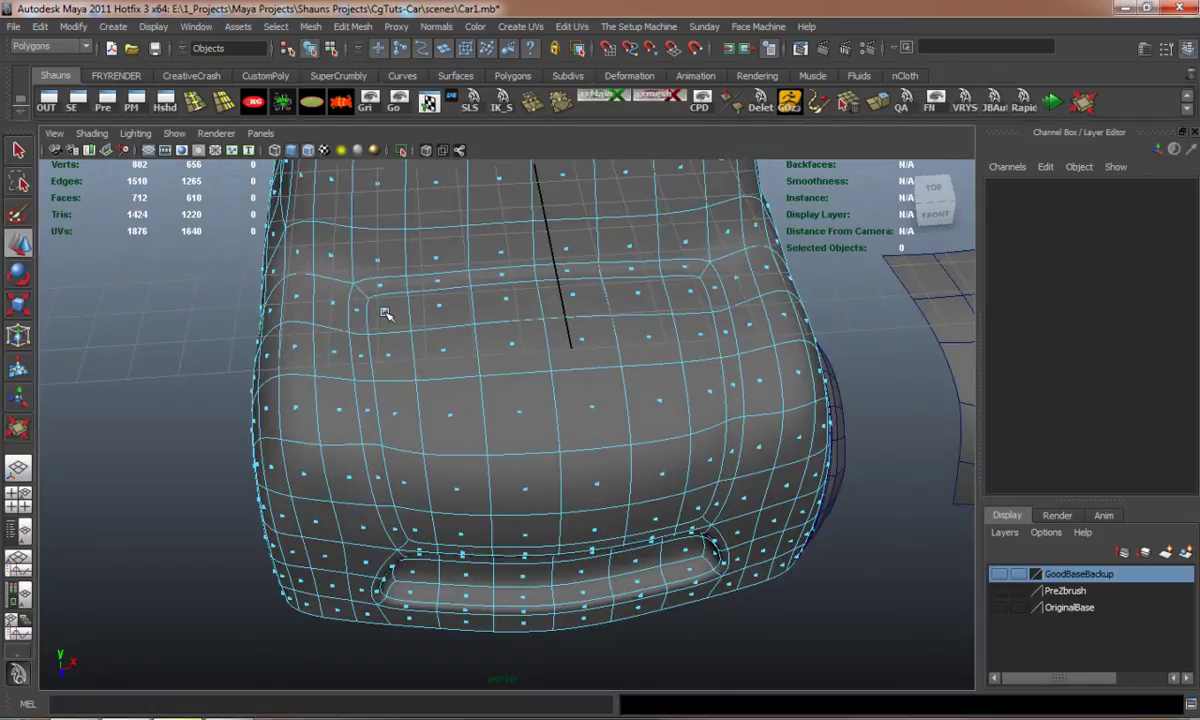
click(386, 312)
shift+click(404, 355)
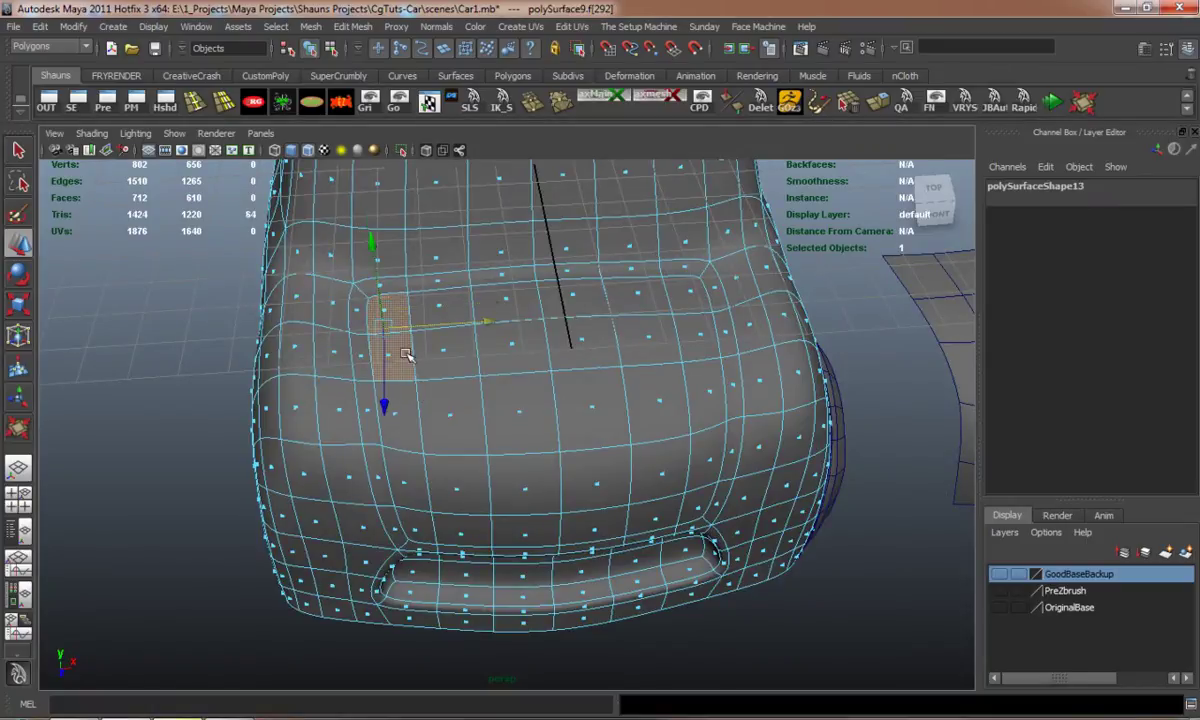
shift+click(690, 290)
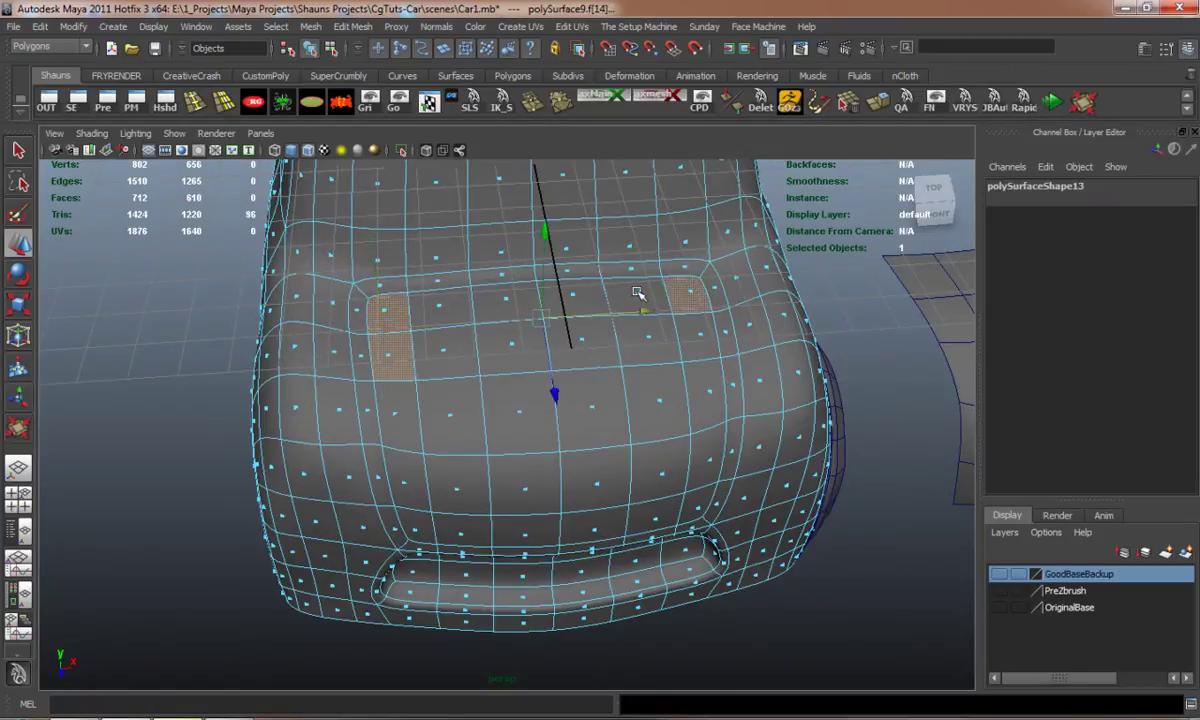
shift+click(637, 293)
shift+click(577, 293)
shift+click(507, 298)
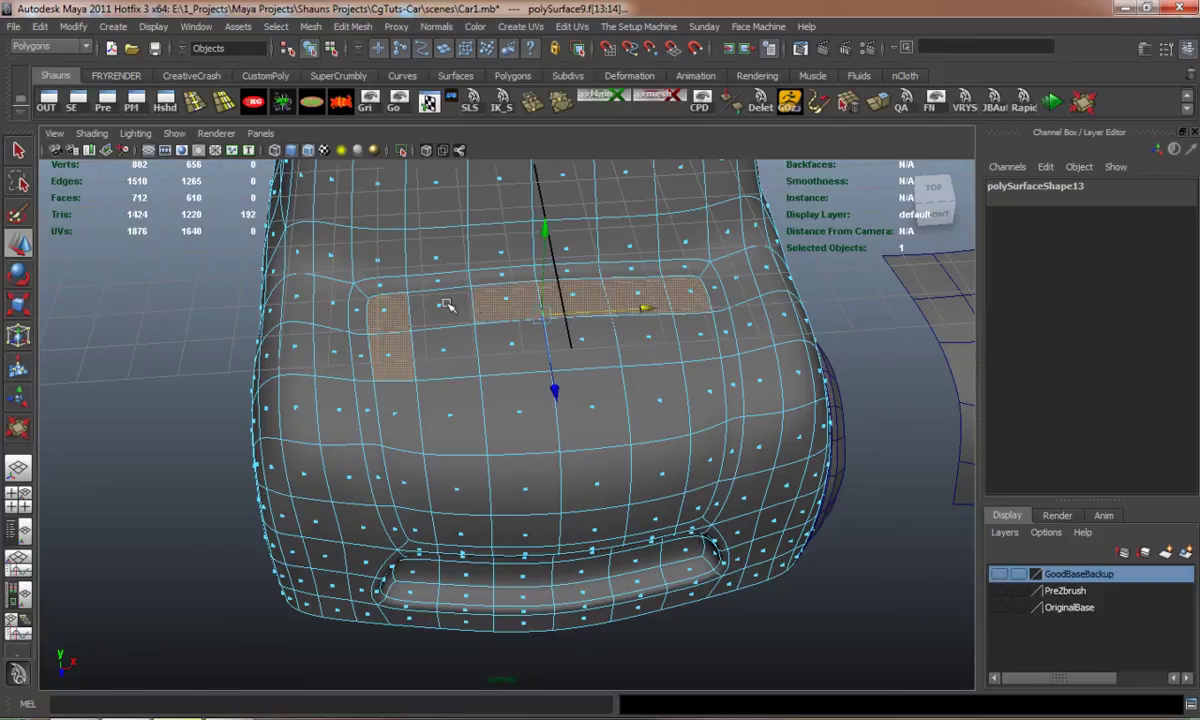
shift+click(441, 305)
shift+click(452, 352)
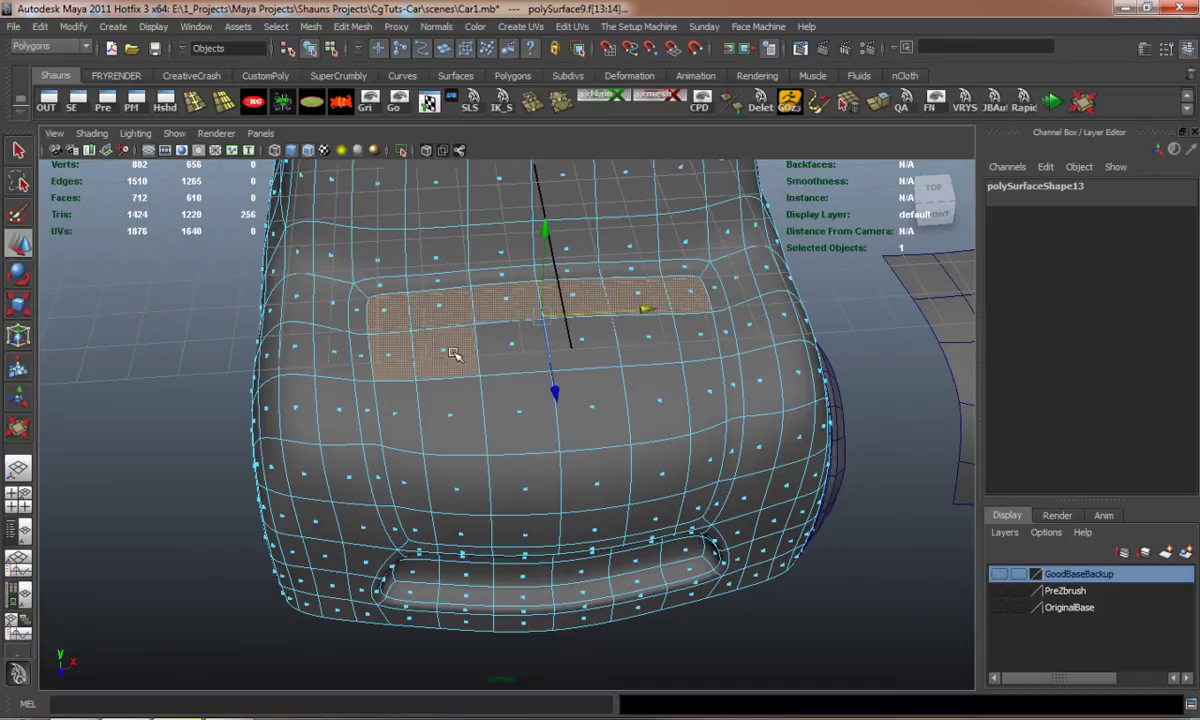
shift+click(511, 343)
shift+click(580, 340)
shift+click(660, 342)
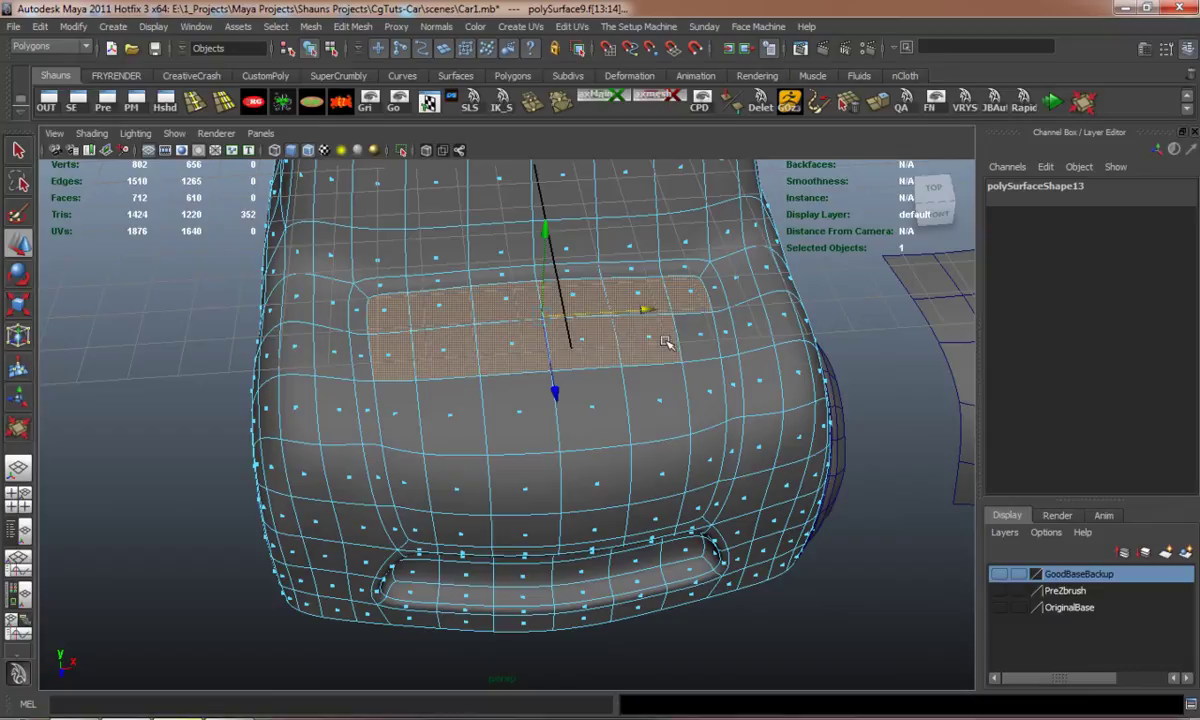
shift+click(700, 333)
shift+click(706, 394)
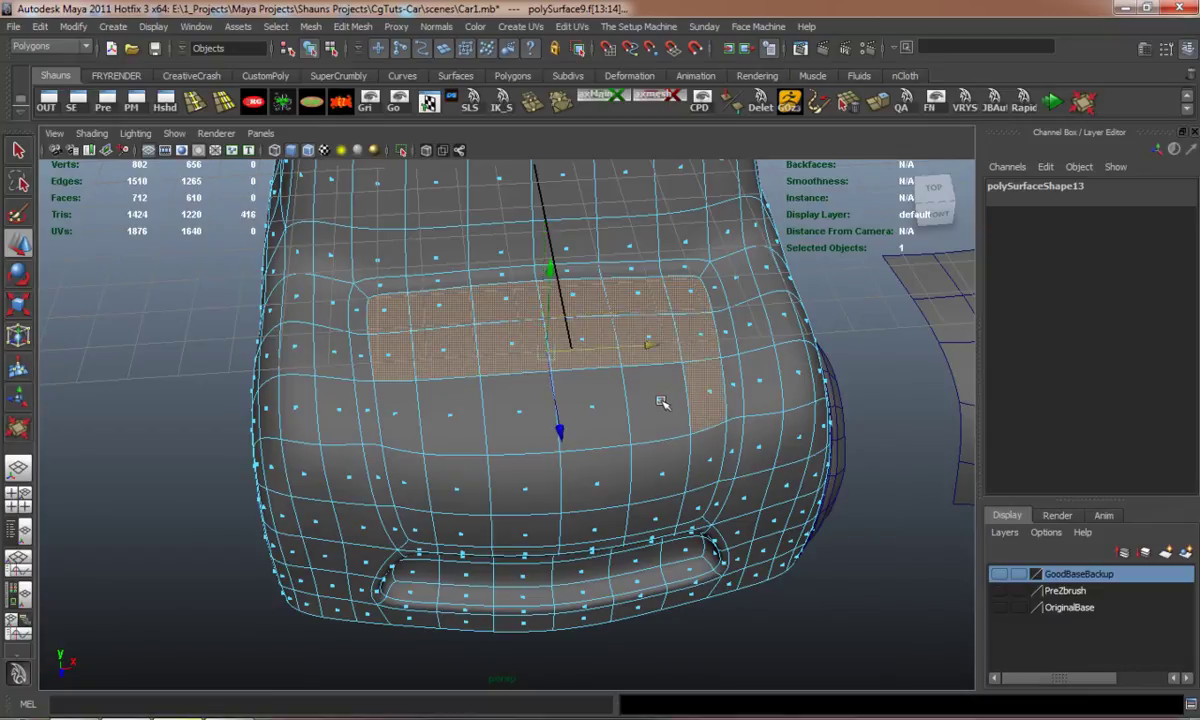
shift+click(641, 404)
shift+click(590, 407)
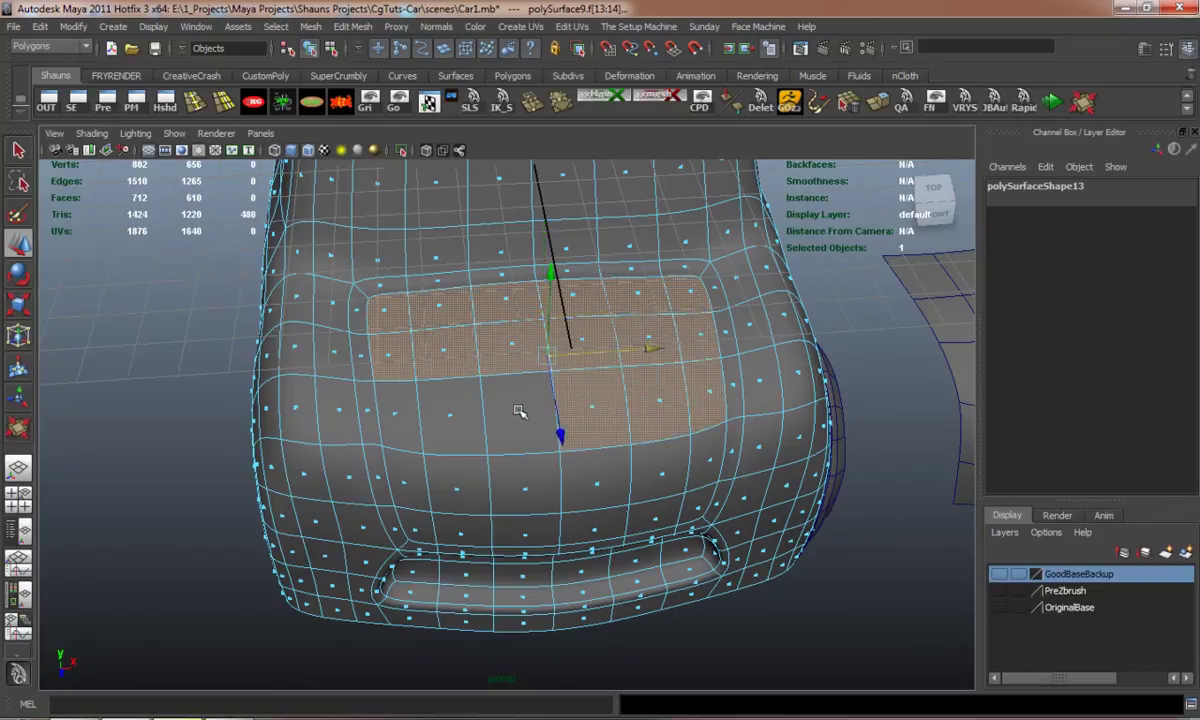
shift+click(516, 410)
shift+click(436, 418)
shift+click(397, 413)
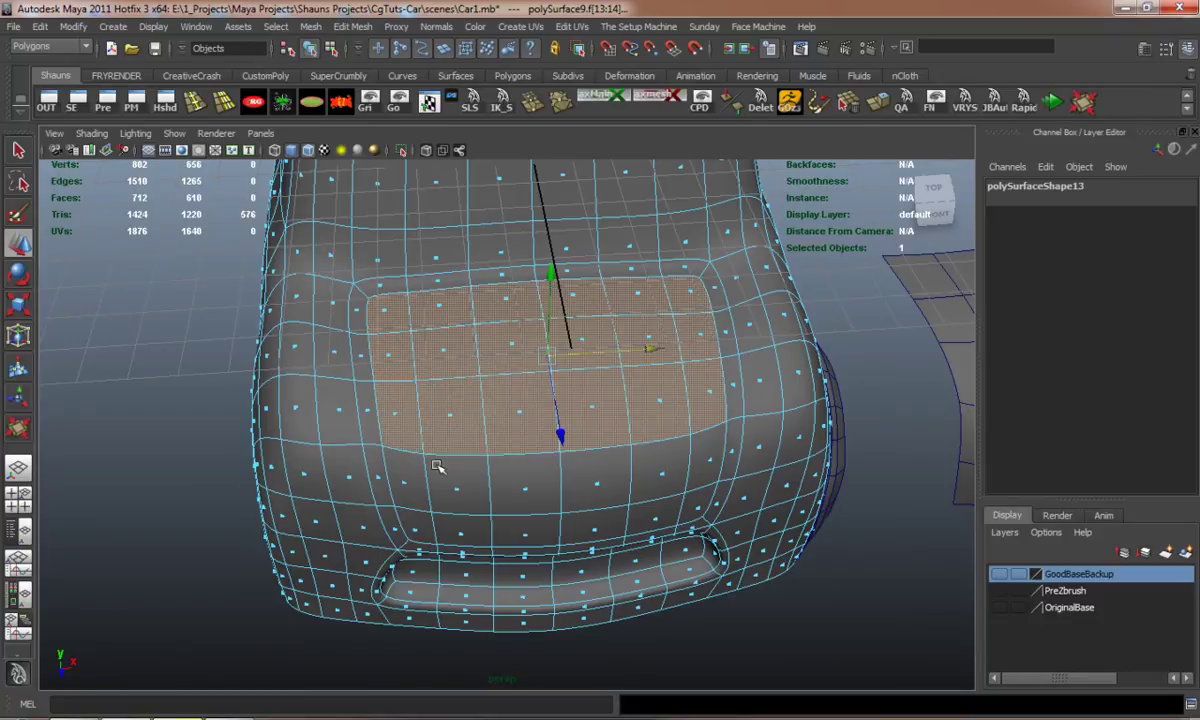
mouse_move(431, 459)
alt+mouse_down()
mouse_move(435, 443)
mouse_move(431, 456)
alt+mouse_up()
scroll(435, 445, up, 3)
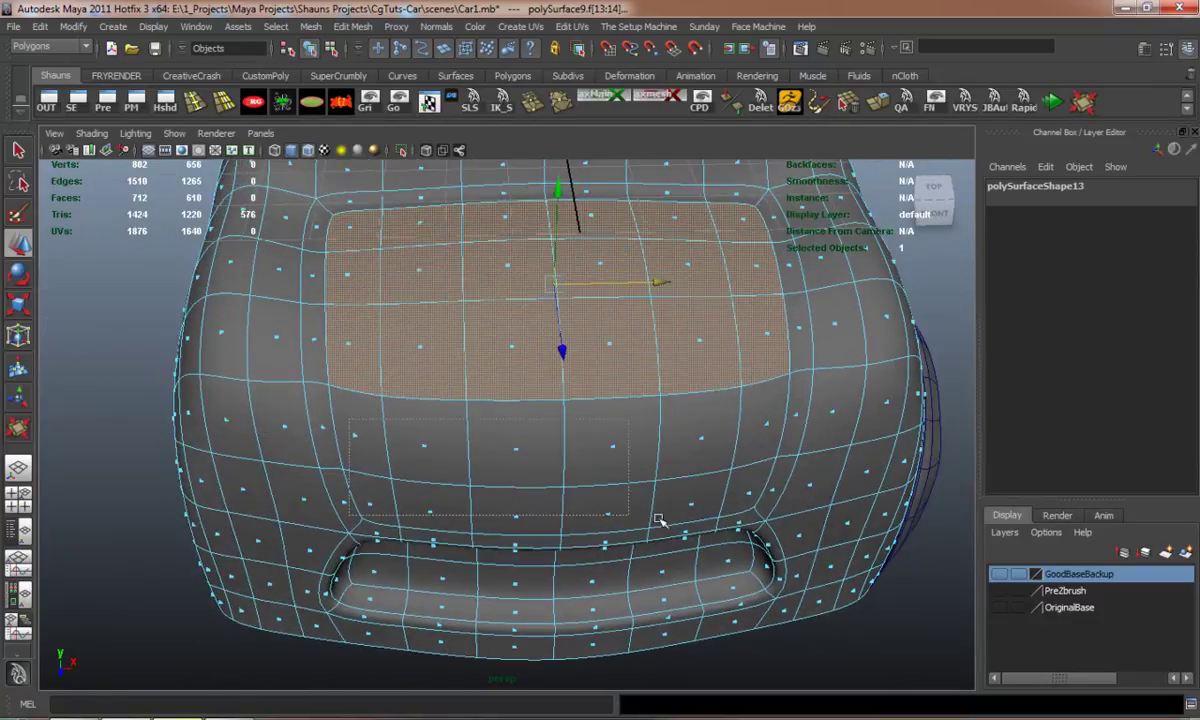
shift+drag(658, 520, 770, 500)
shift+click(687, 507)
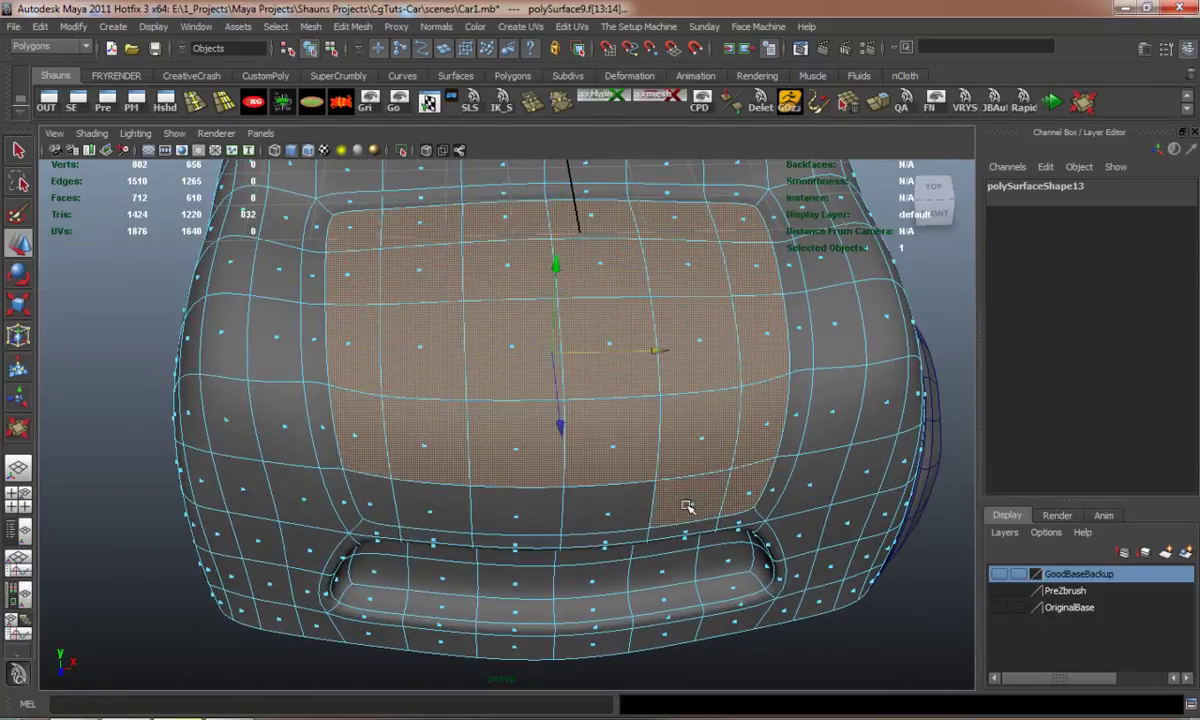
shift+click(600, 512)
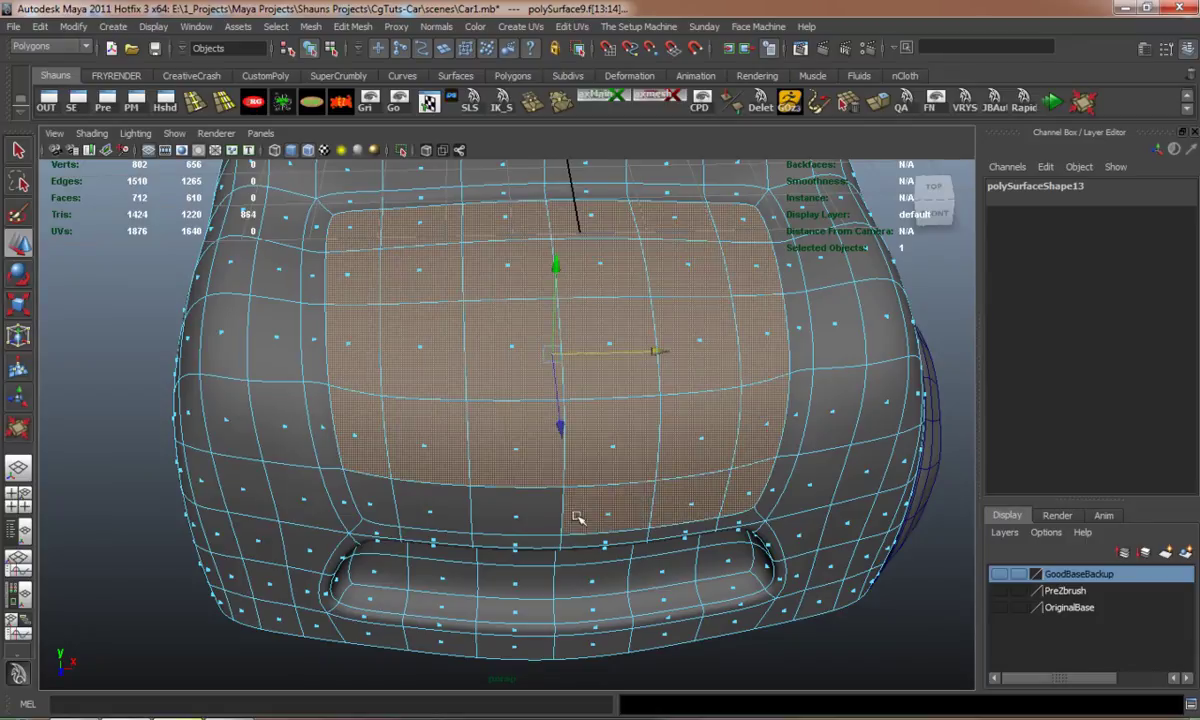
shift+click(430, 511)
shift+click(355, 472)
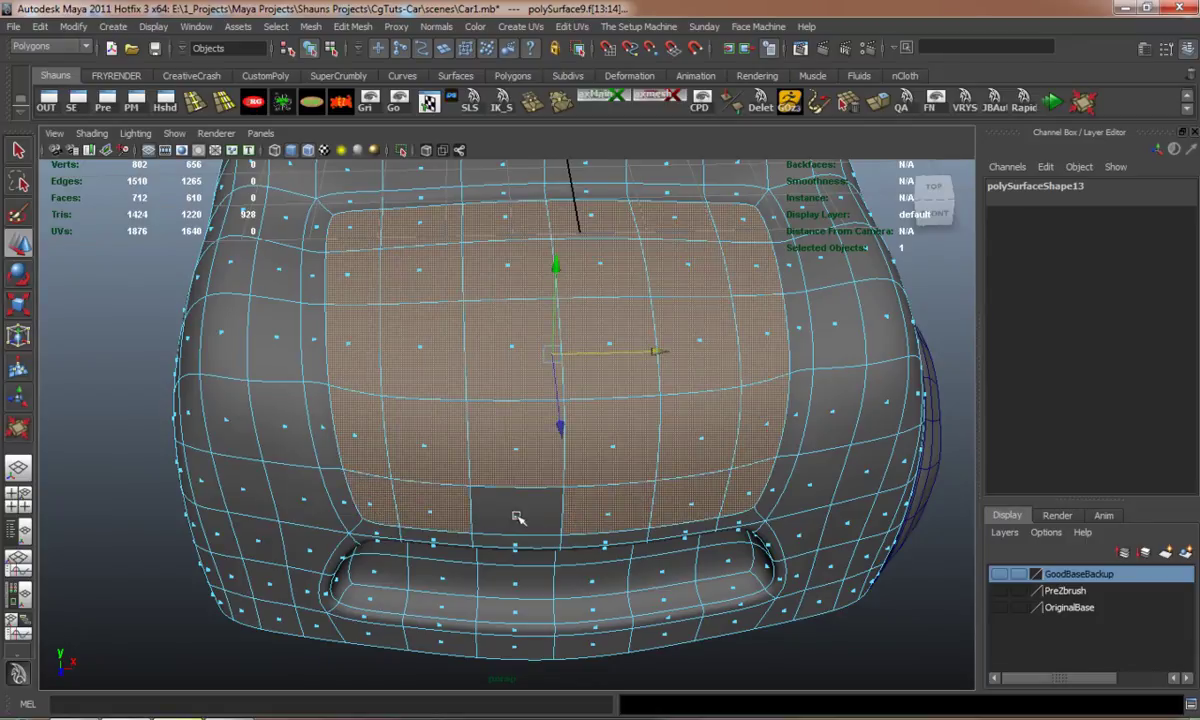
shift+click(517, 519)
alt+drag(504, 504, 417, 454)
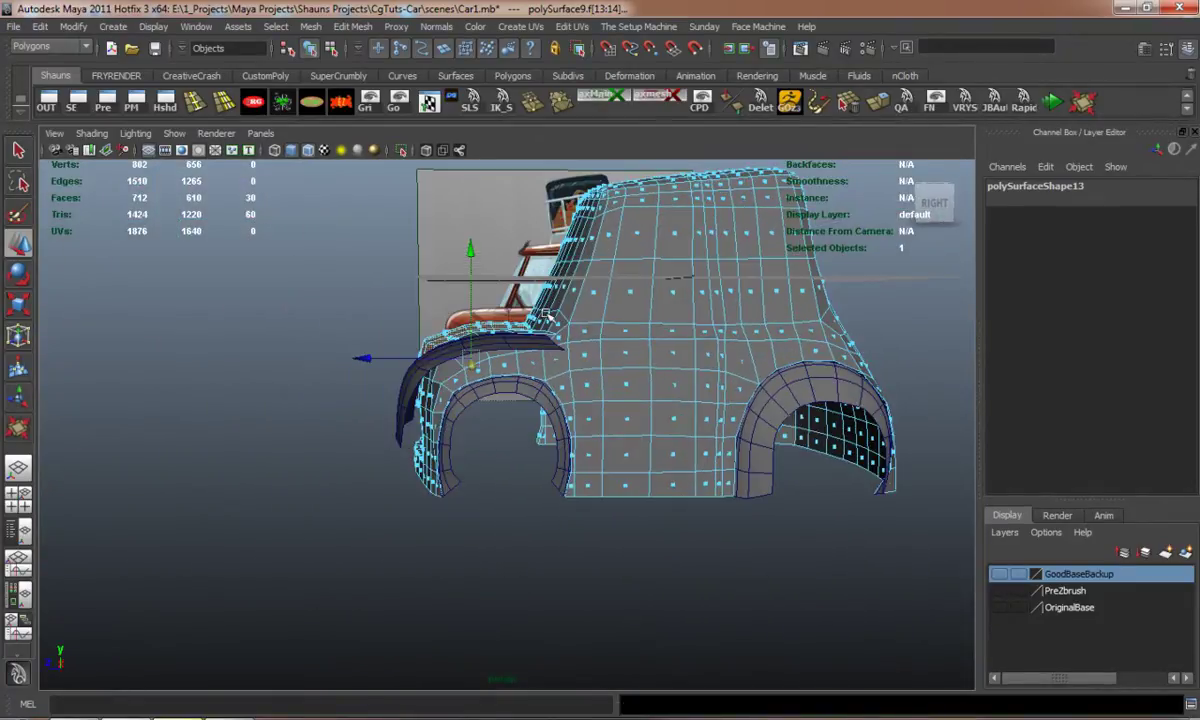
alt+drag(442, 511, 568, 532)
scroll(566, 534, up, 5)
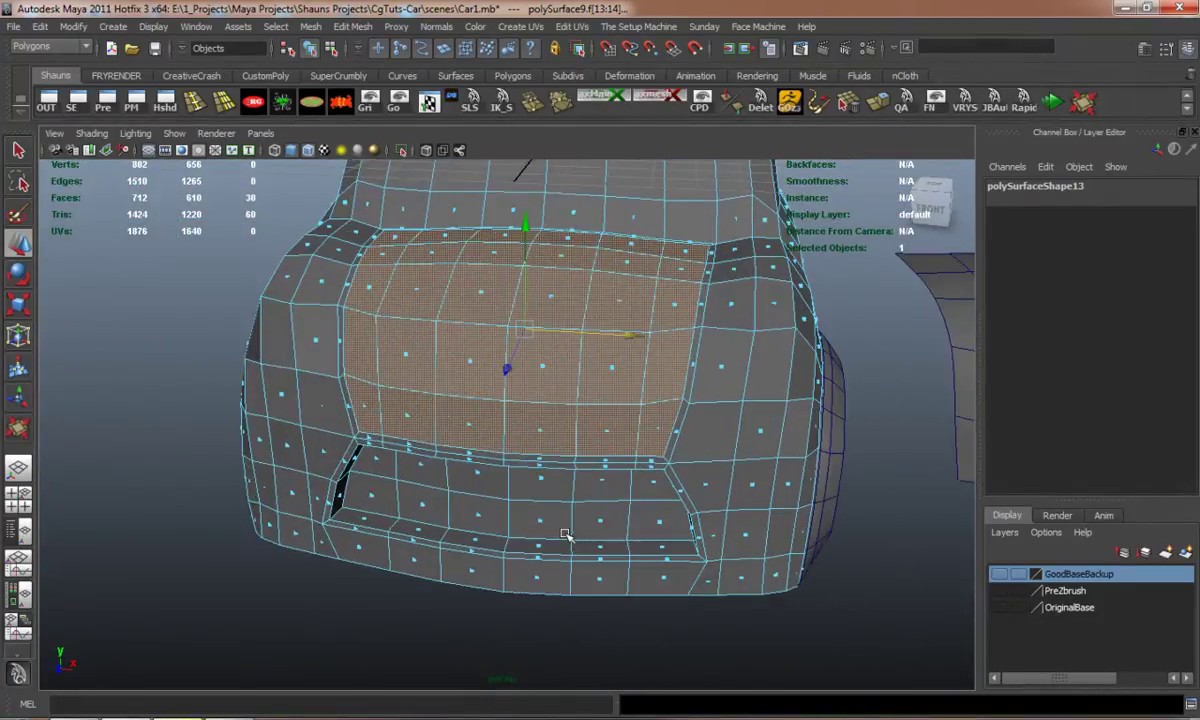
key(Delete)
Preview the body smoothed in object mode with the wireframe overlay hidden, examine the hood opening, and select the body.
key(3)
alt+drag(480, 378, 459, 404)
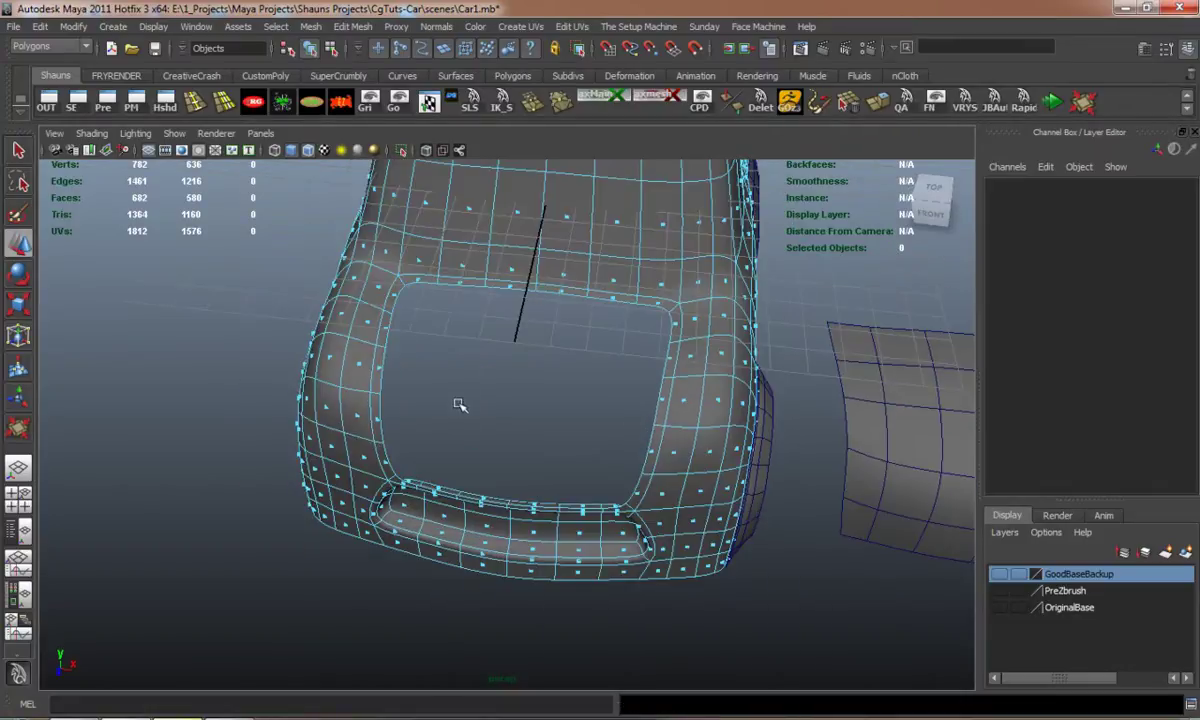
click(594, 248)
alt+drag(643, 268, 686, 415)
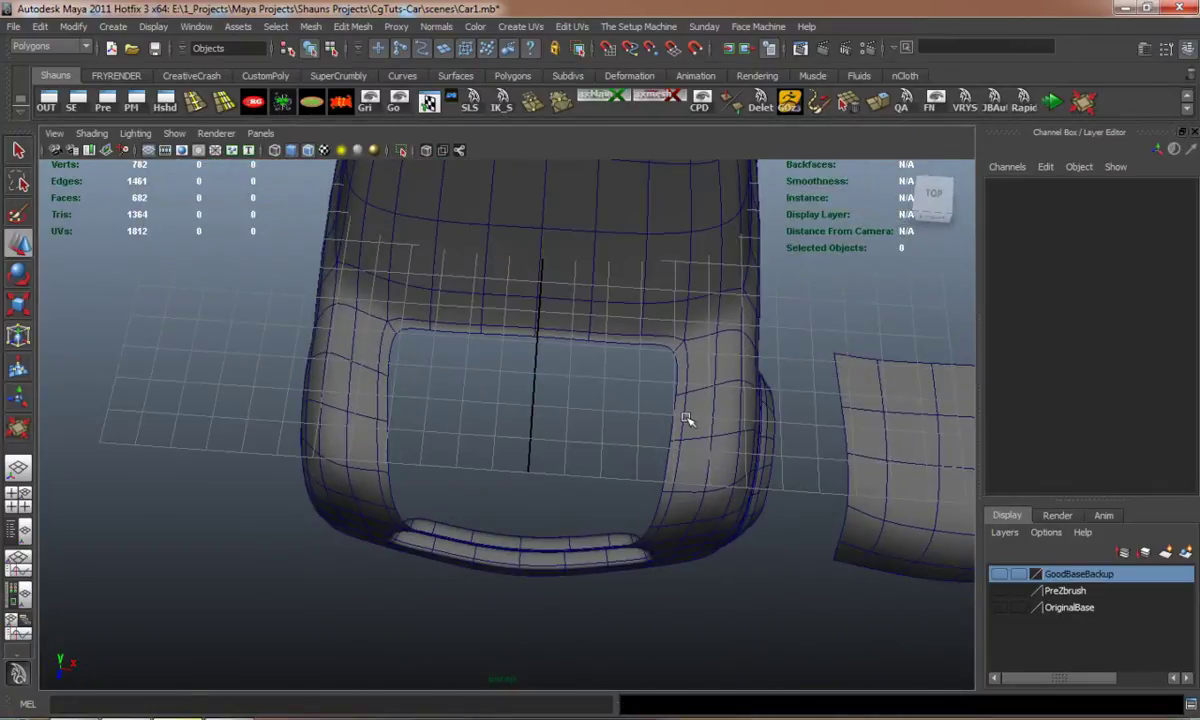
click(312, 150)
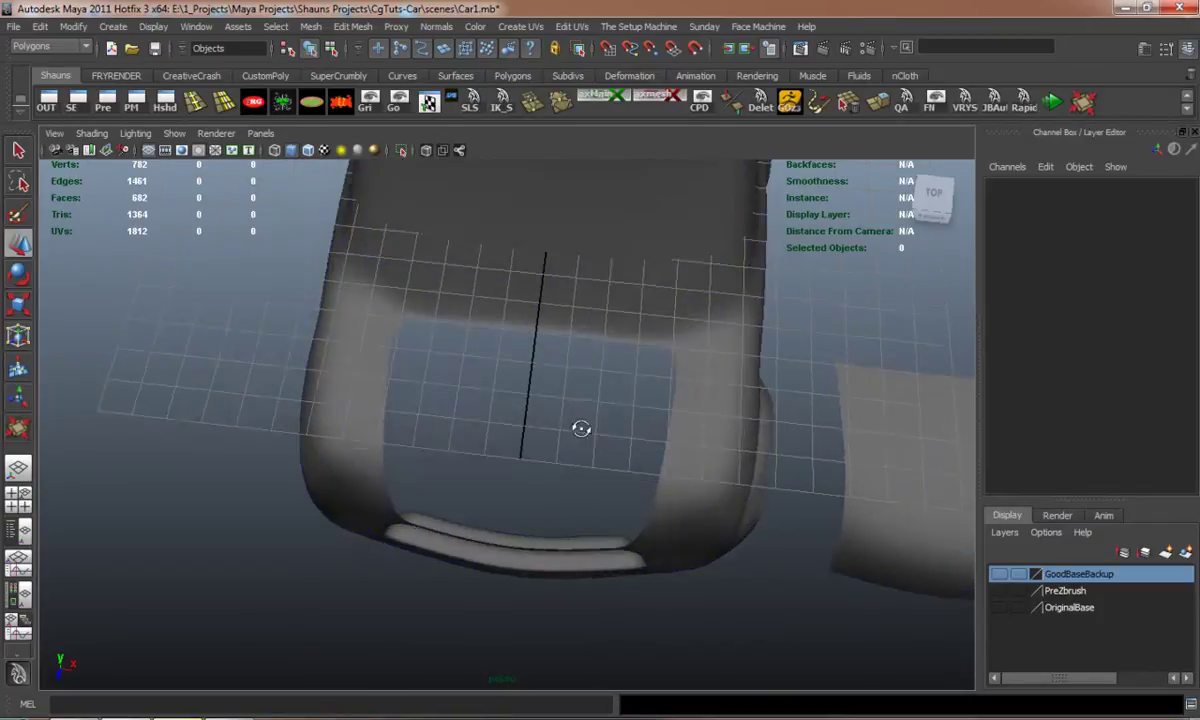
mouse_move(579, 429)
alt+mouse_down()
mouse_move(546, 380)
mouse_move(460, 407)
mouse_move(469, 418)
mouse_move(528, 399)
alt+mouse_up()
click(621, 512)
Show the body unsmoothed and move the lower front corner vertices beside the grille along Z to refine the corner.
key(1)
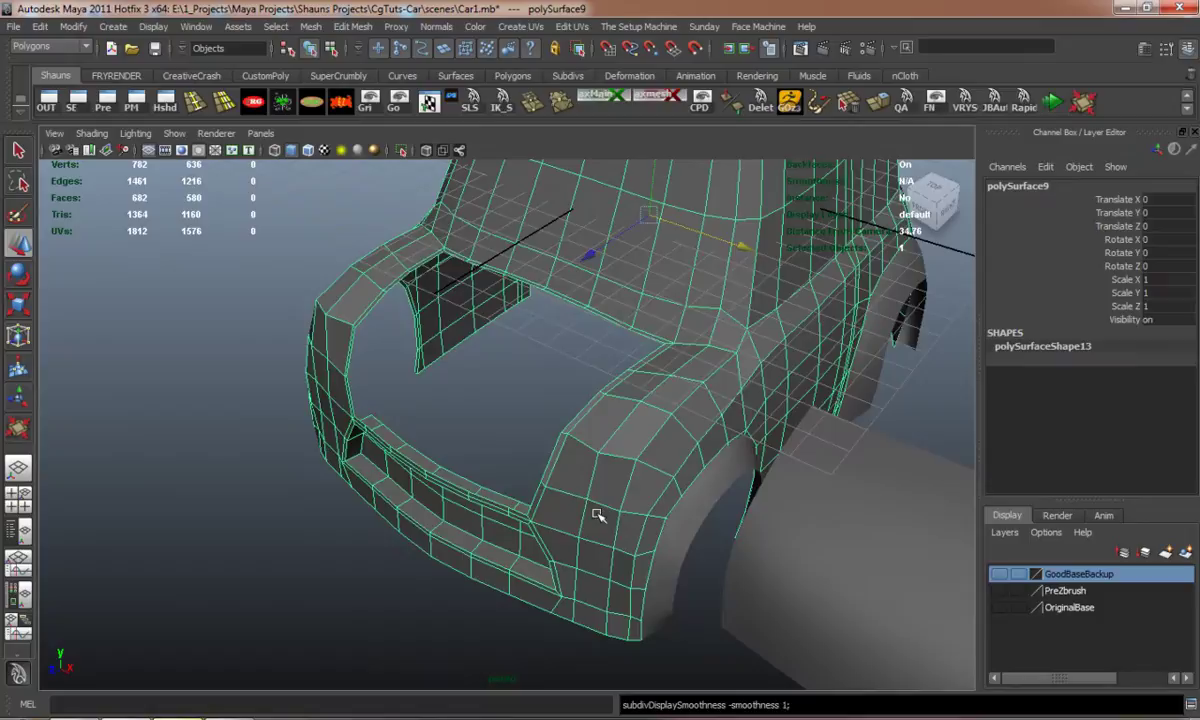
alt+drag(597, 514, 581, 485)
alt+middle_drag(581, 485, 445, 450)
alt+right_drag(445, 450, 519, 474)
alt+drag(518, 474, 540, 493)
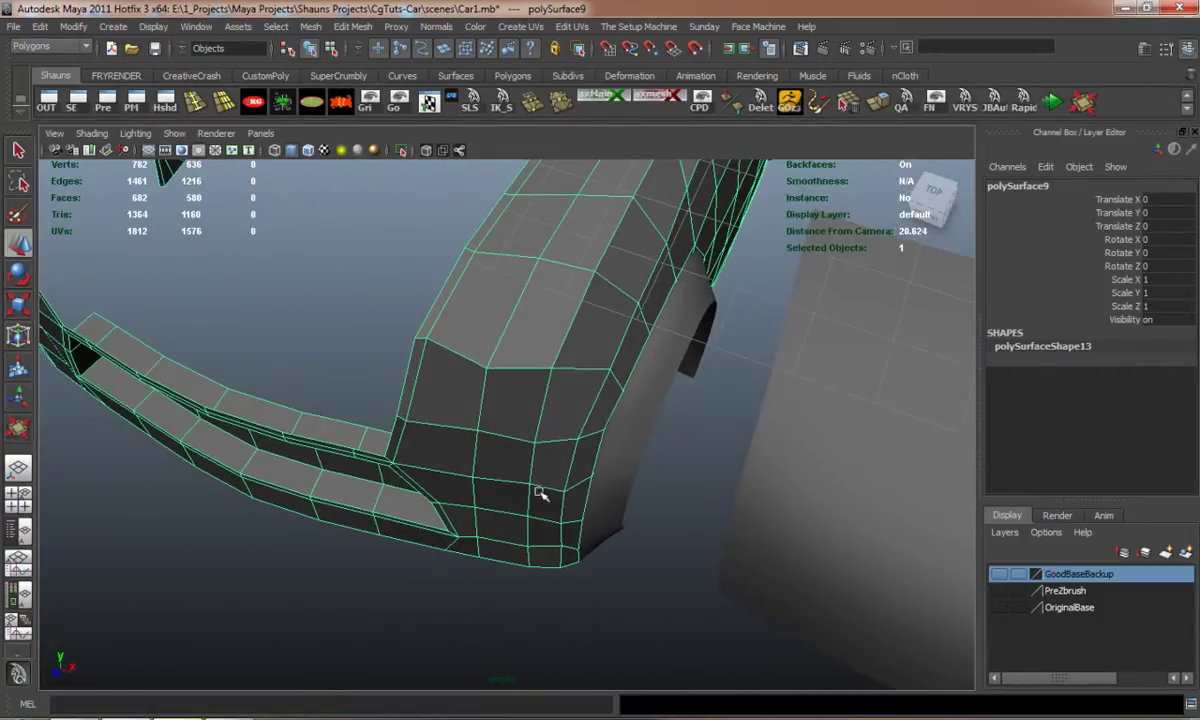
right_drag(551, 448, 510, 452)
alt+right_drag(528, 541, 578, 586)
alt+middle_drag(578, 586, 513, 518)
drag(510, 548, 549, 568)
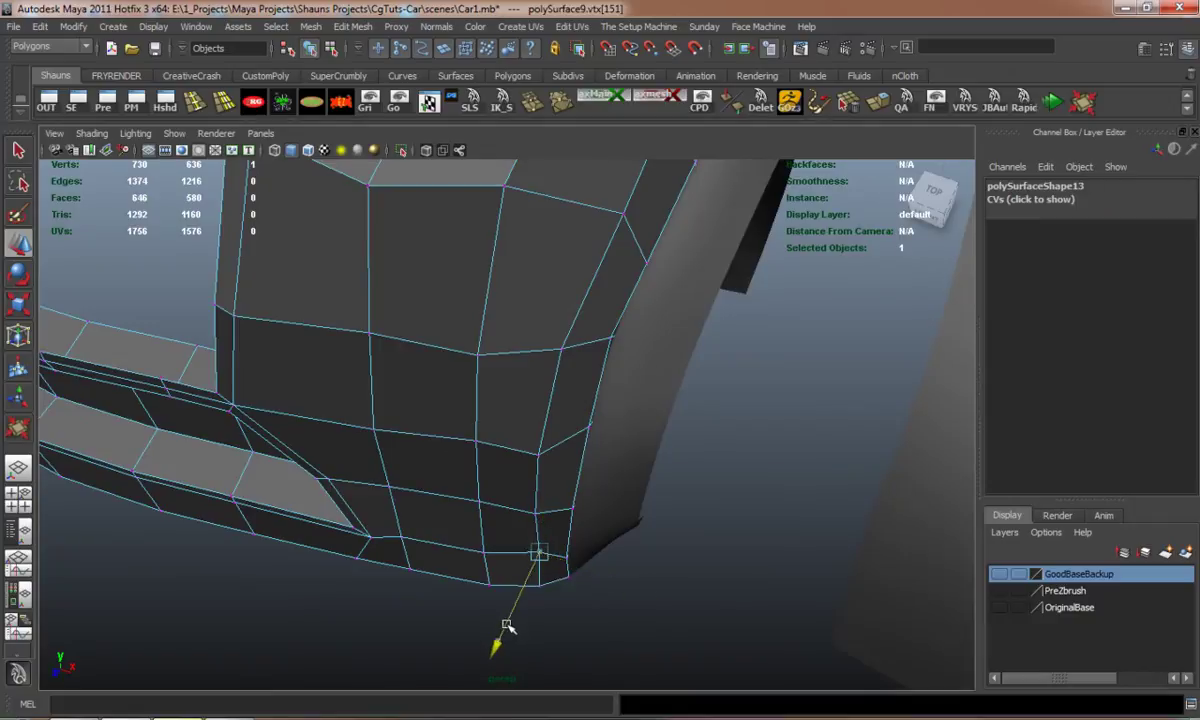
drag(462, 488, 500, 580)
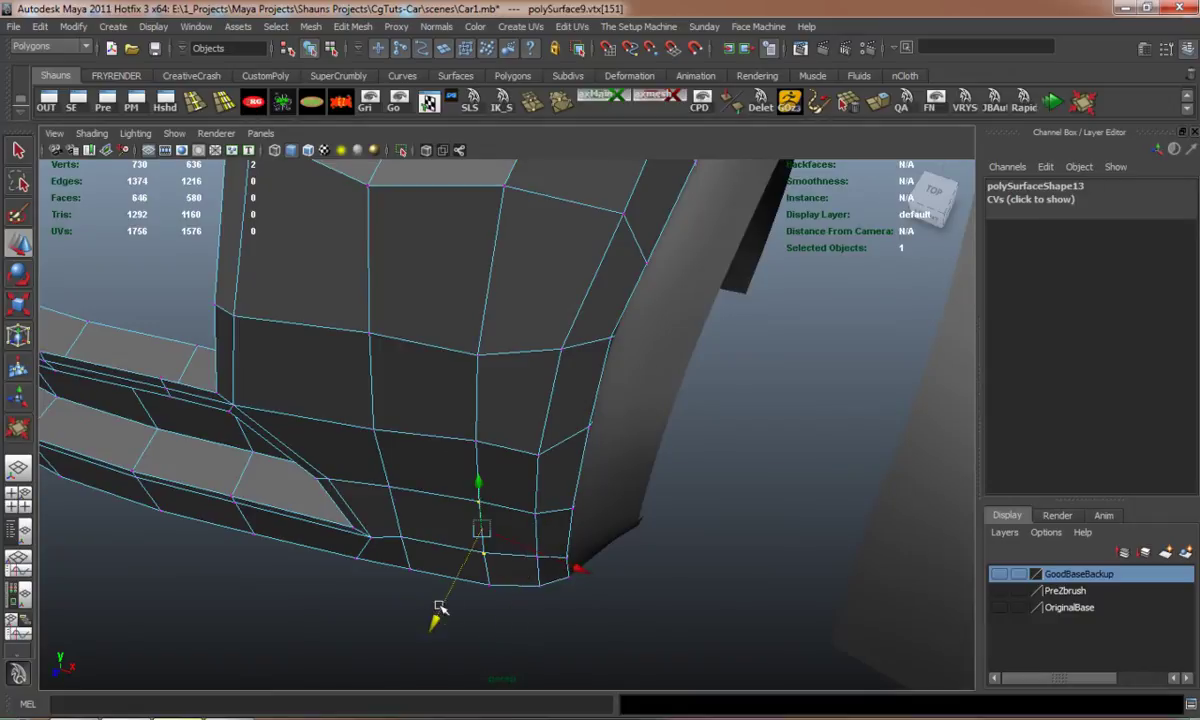
click(354, 611)
Show the body smoothed in object mode and examine the adjusted front corner and the overall front.
key(3)
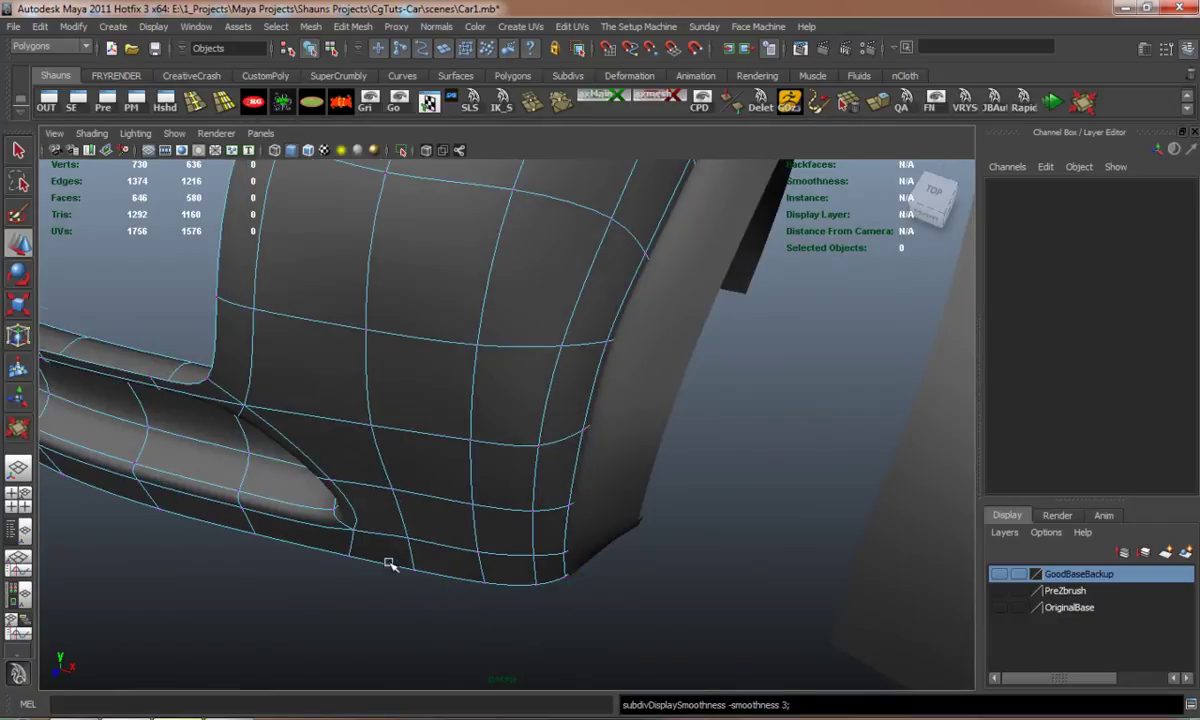
scroll(400, 568, up, 3)
right_drag(417, 447, 480, 426)
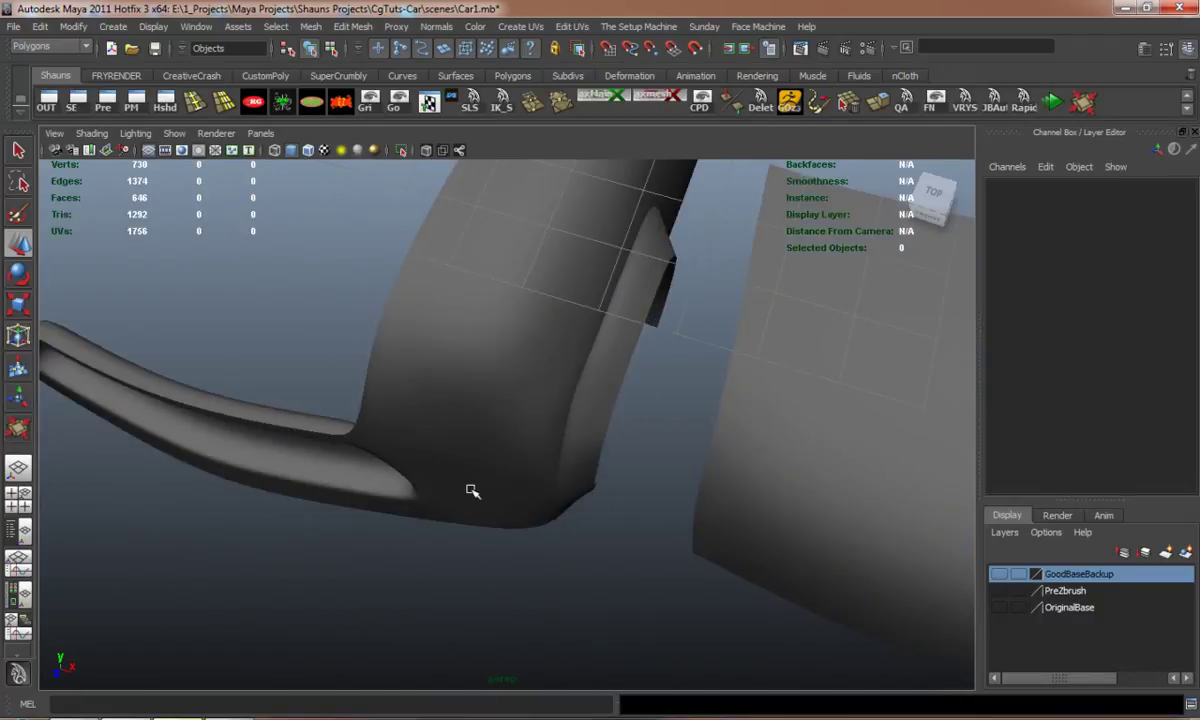
alt+drag(469, 490, 445, 402)
scroll(445, 415, down, 10)
alt+middle_drag(445, 402, 470, 432)
alt+drag(470, 432, 477, 343)
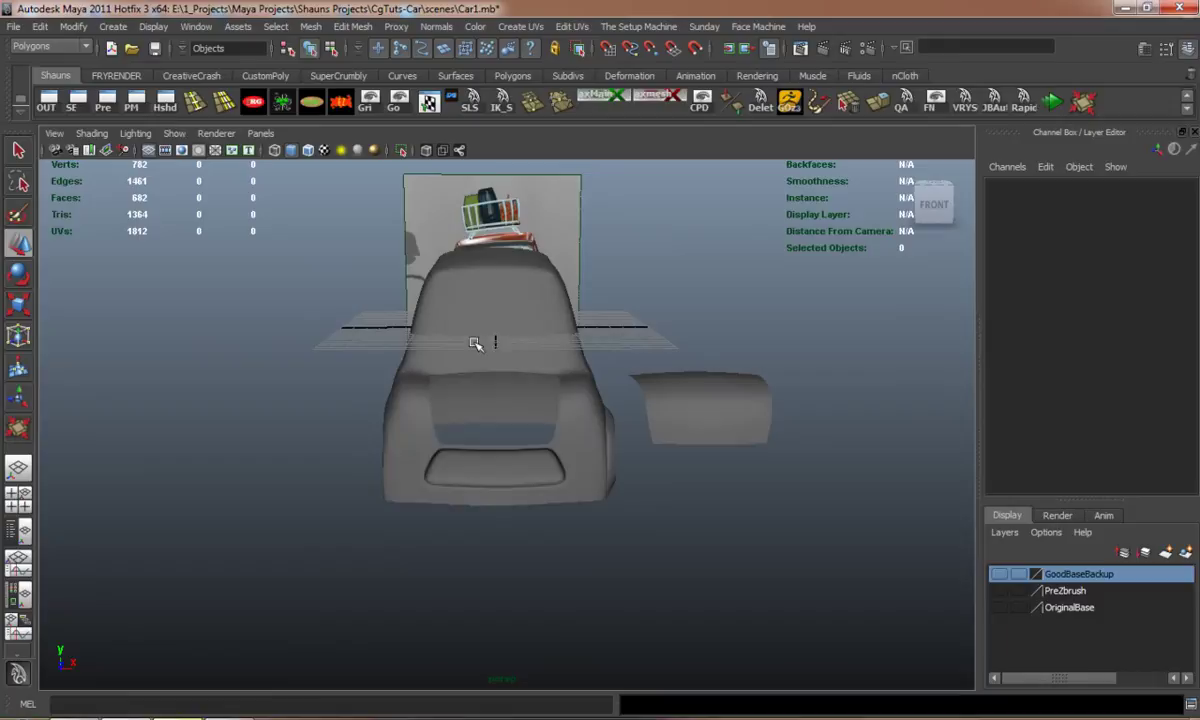
Delete all faces on the body's negative X half and display the remaining half unsmoothed.
click(462, 352)
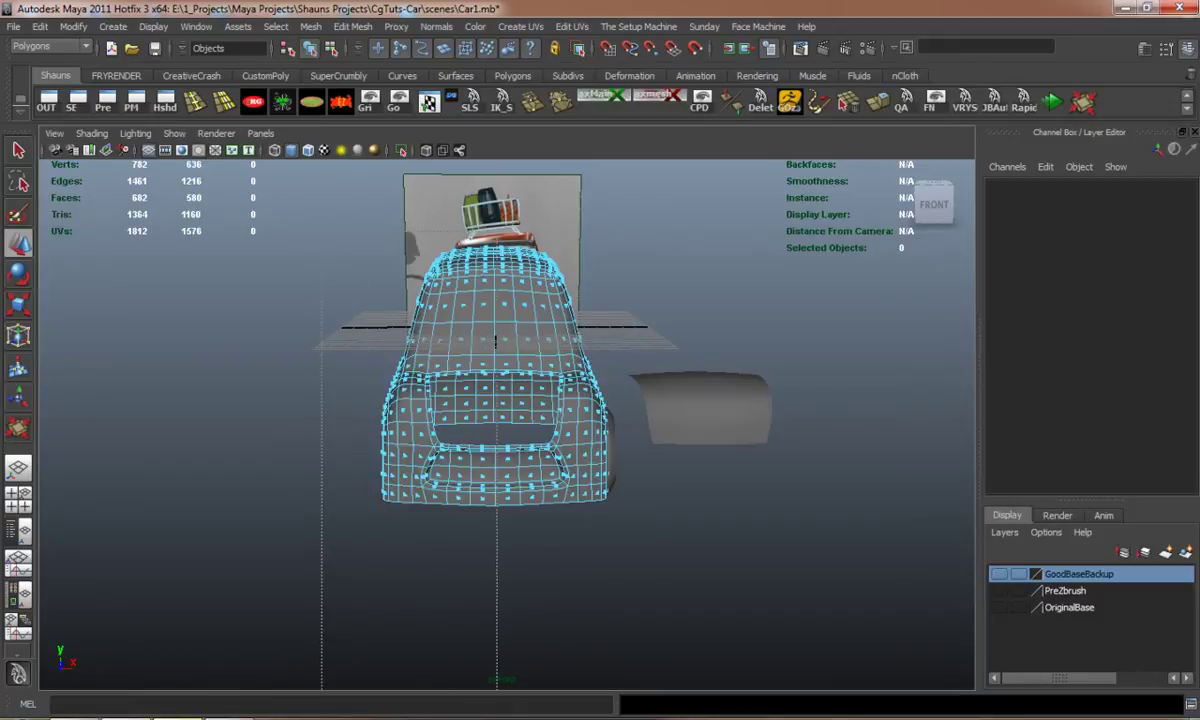
alt+drag(530, 635, 493, 614)
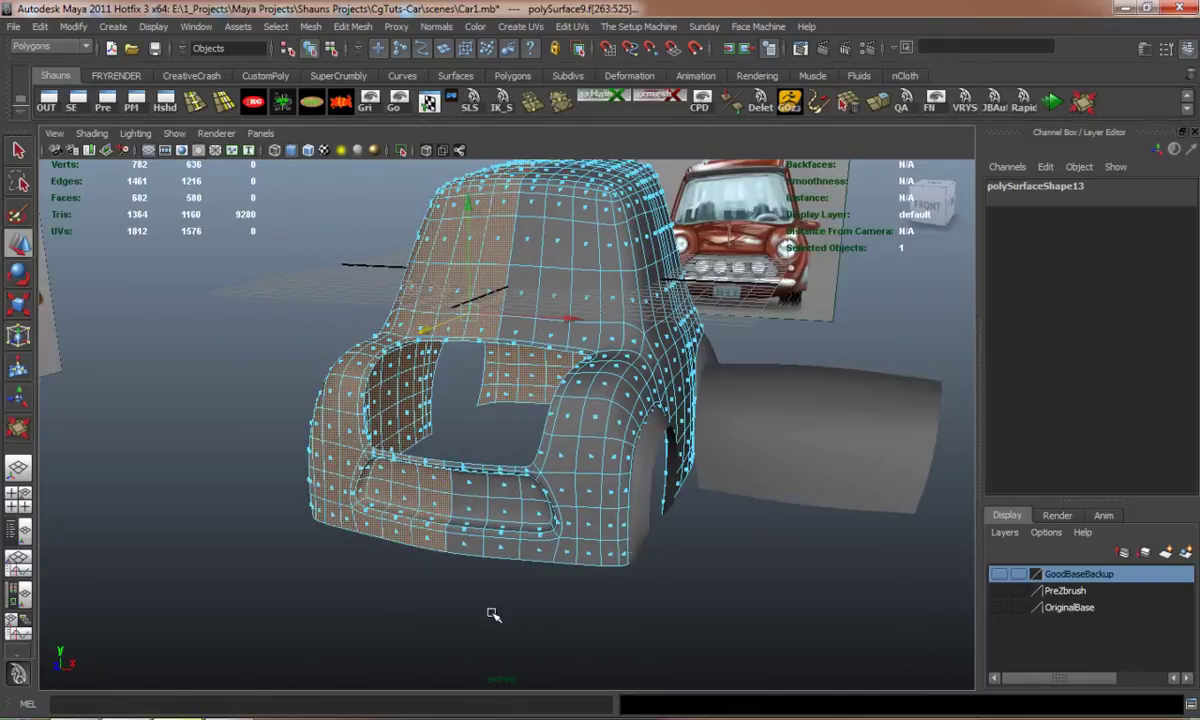
key(Delete)
alt+drag(560, 480, 450, 412)
key(1)
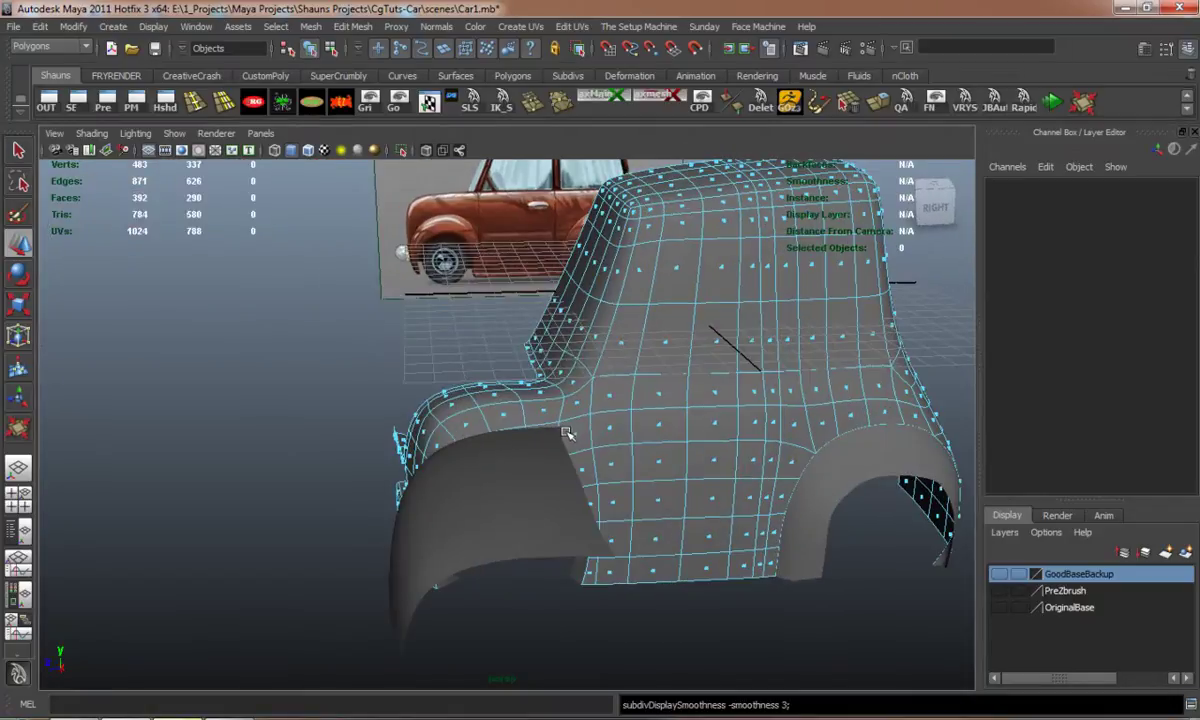
alt+drag(566, 432, 466, 485)
scroll(466, 485, up, 3)
key(1)
Examine the remaining half of the body around the windshield base, the hood edge and the side.
alt+middle_drag(508, 487, 525, 489)
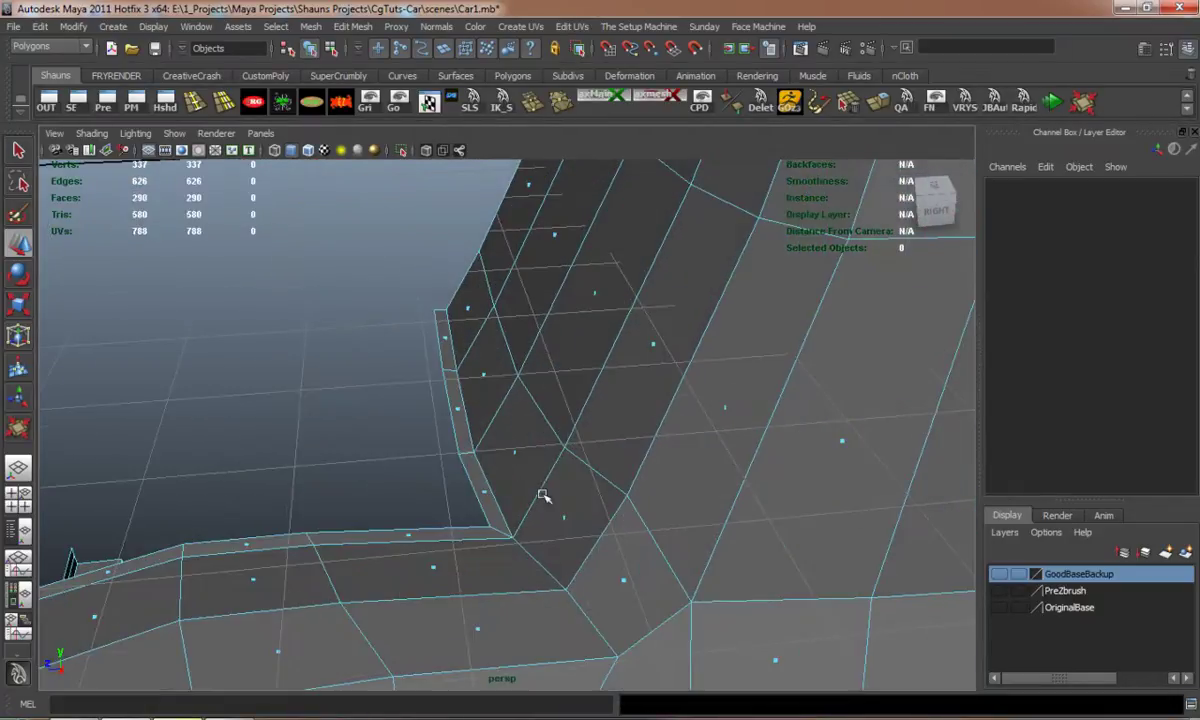
alt+drag(543, 496, 546, 487)
scroll(560, 489, down, 5)
alt+middle_drag(568, 490, 512, 426)
alt+drag(512, 426, 470, 456)
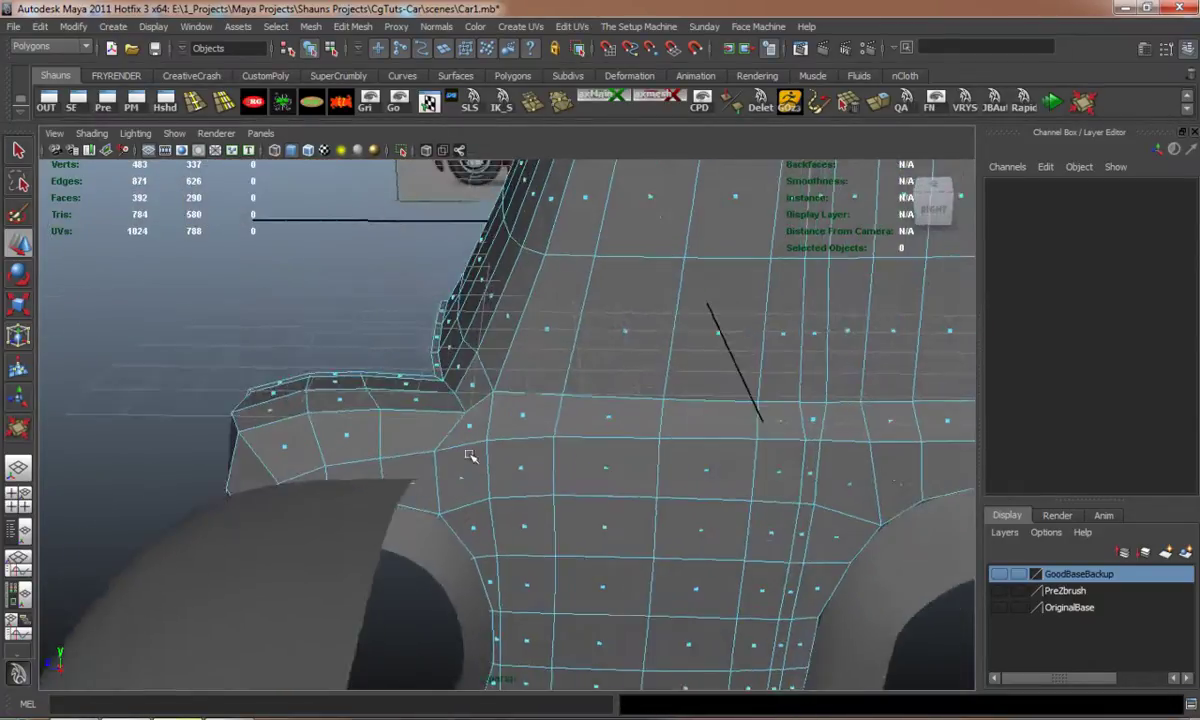
scroll(555, 456, down, 5)
alt+drag(560, 456, 490, 463)
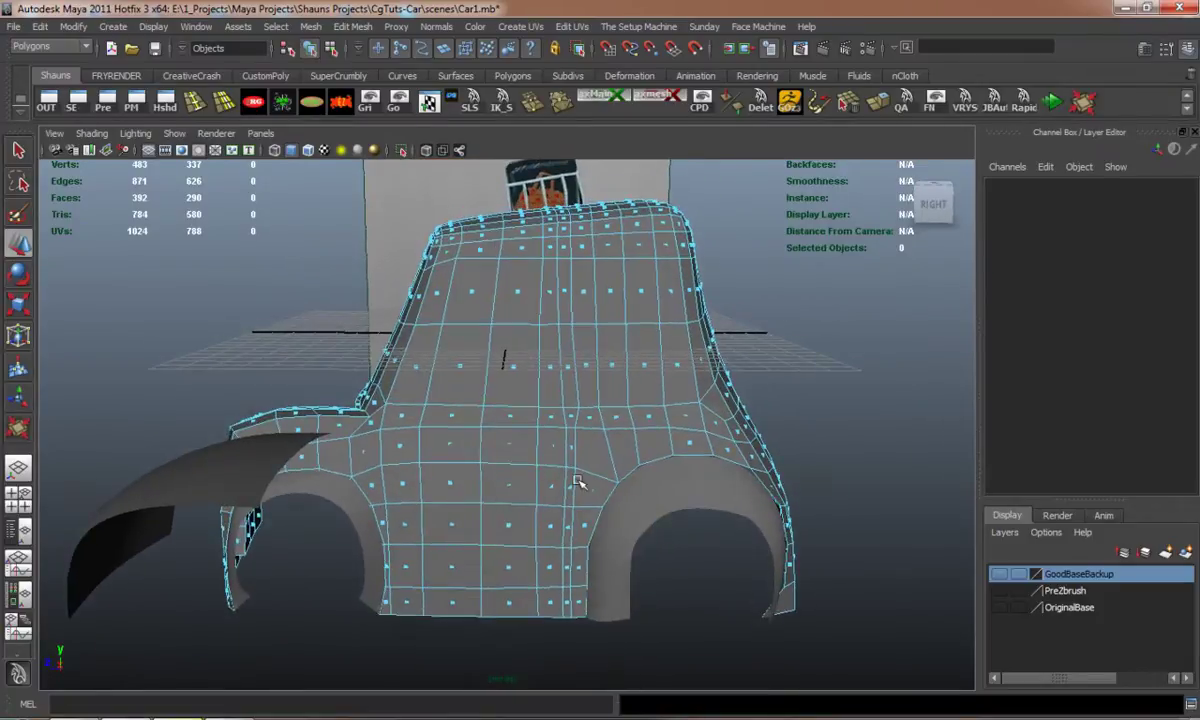
In the side view, move the vertex at the front side window's upper front corner to match the reference image's window frame.
key(space)
key(space)
scroll(600, 460, up, 5)
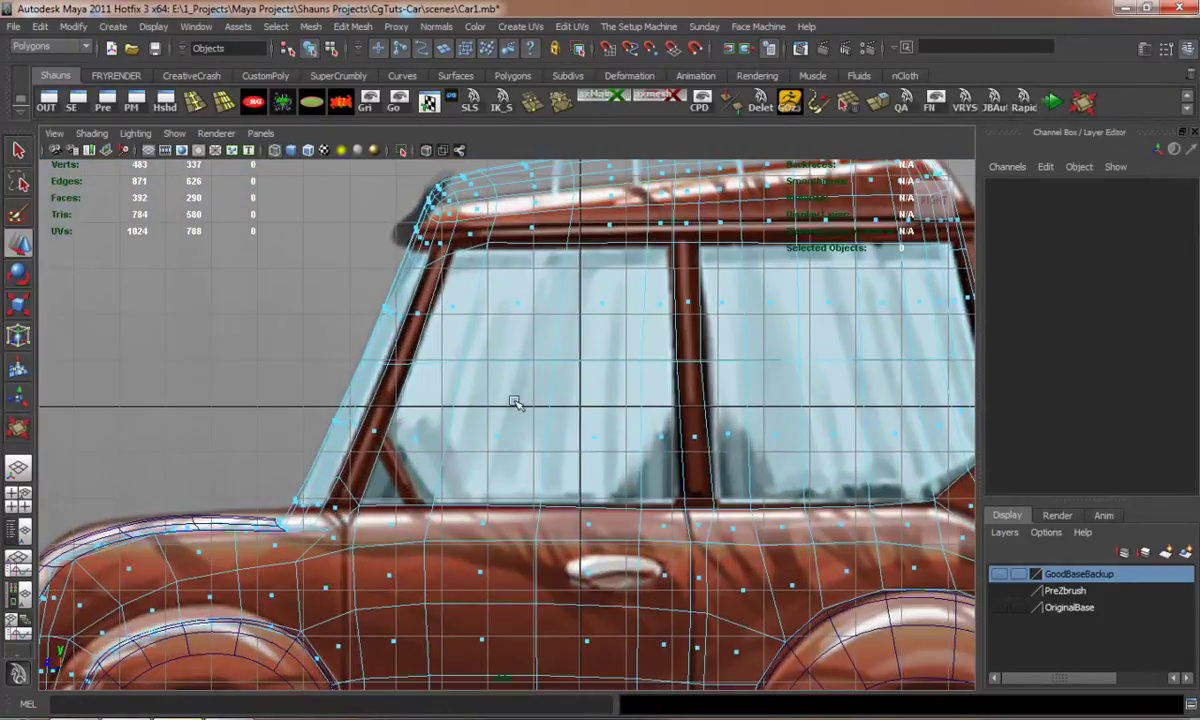
drag(485, 323, 495, 315)
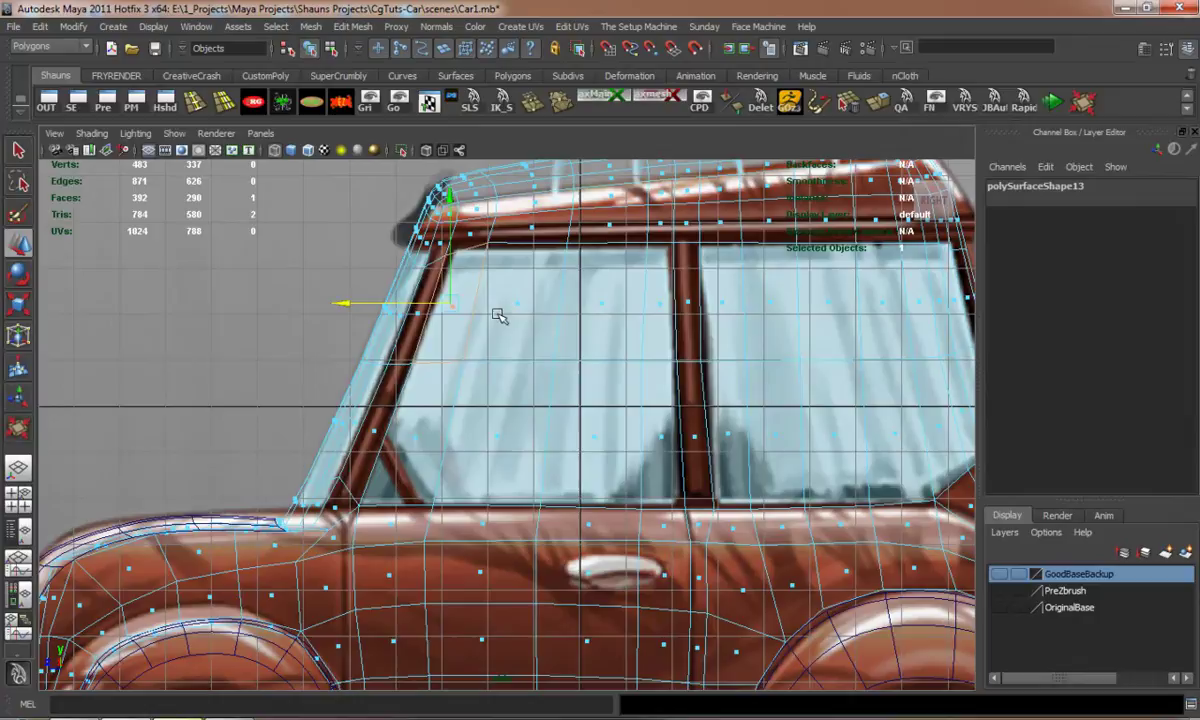
alt+middle_drag(498, 313, 496, 399)
scroll(474, 372, up, 6)
alt+middle_drag(467, 359, 507, 422)
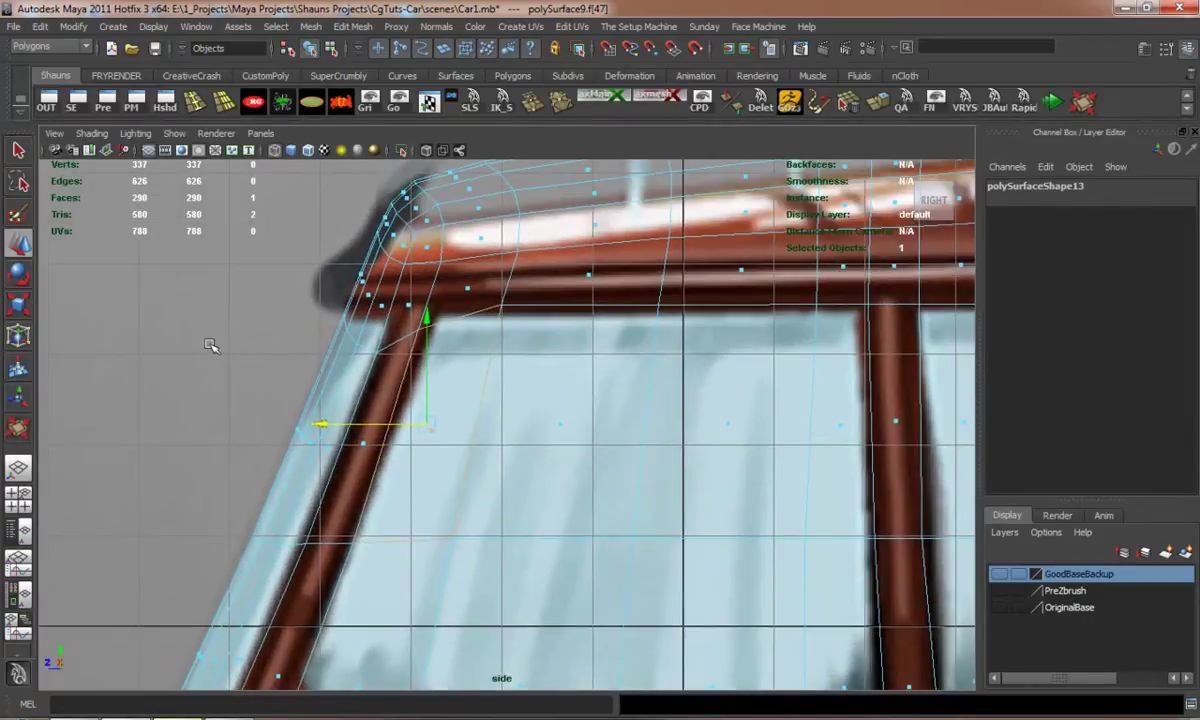
click(205, 327)
right_drag(390, 317, 335, 311)
click(430, 295)
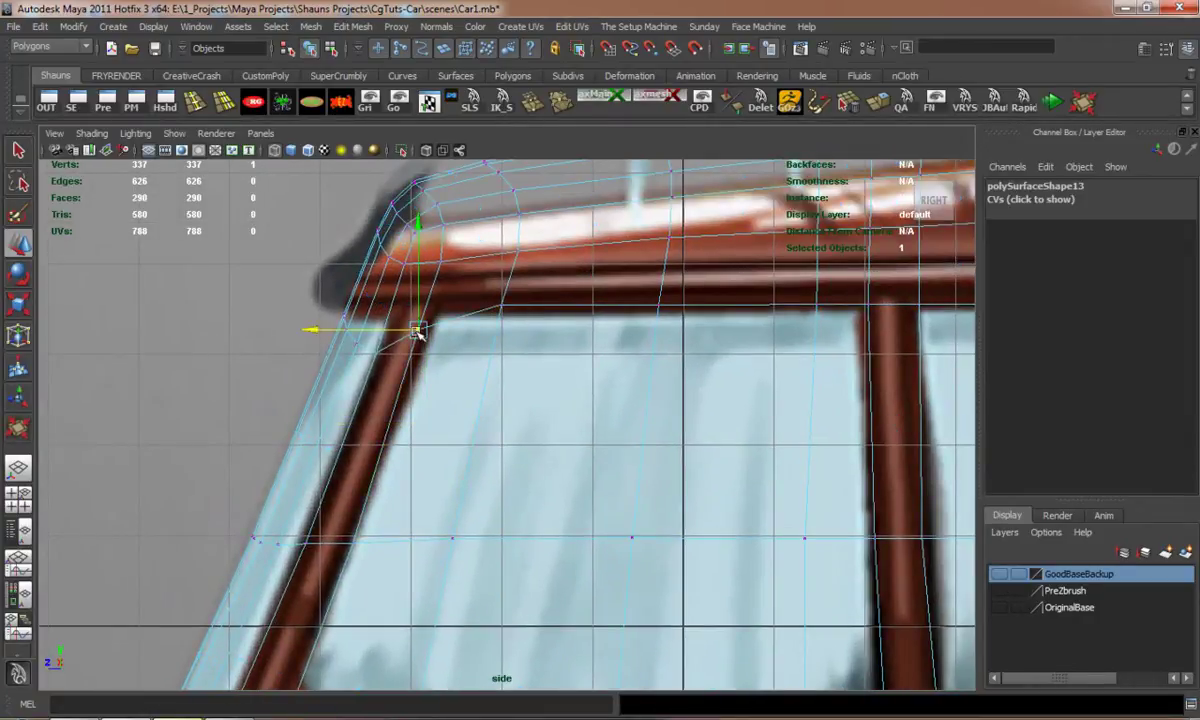
Select the eight body faces that cover the front side window in the reference image.
right_click(497, 336)
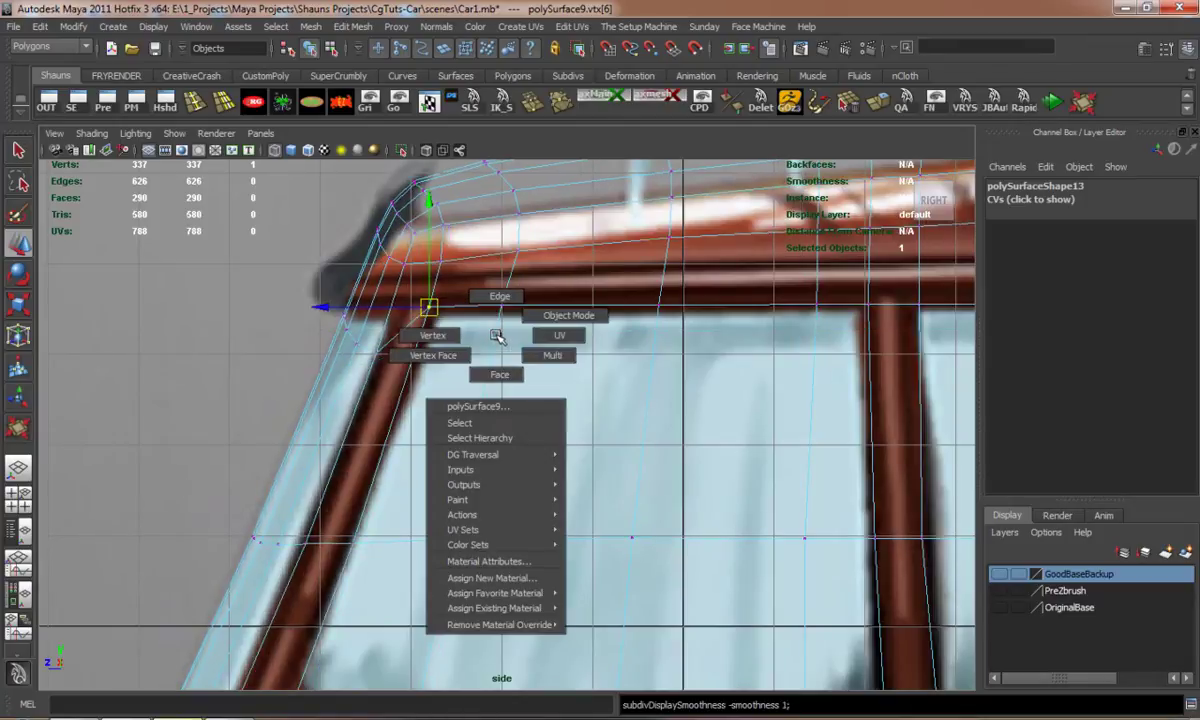
right_drag(494, 347, 490, 367)
scroll(466, 382, down, 3)
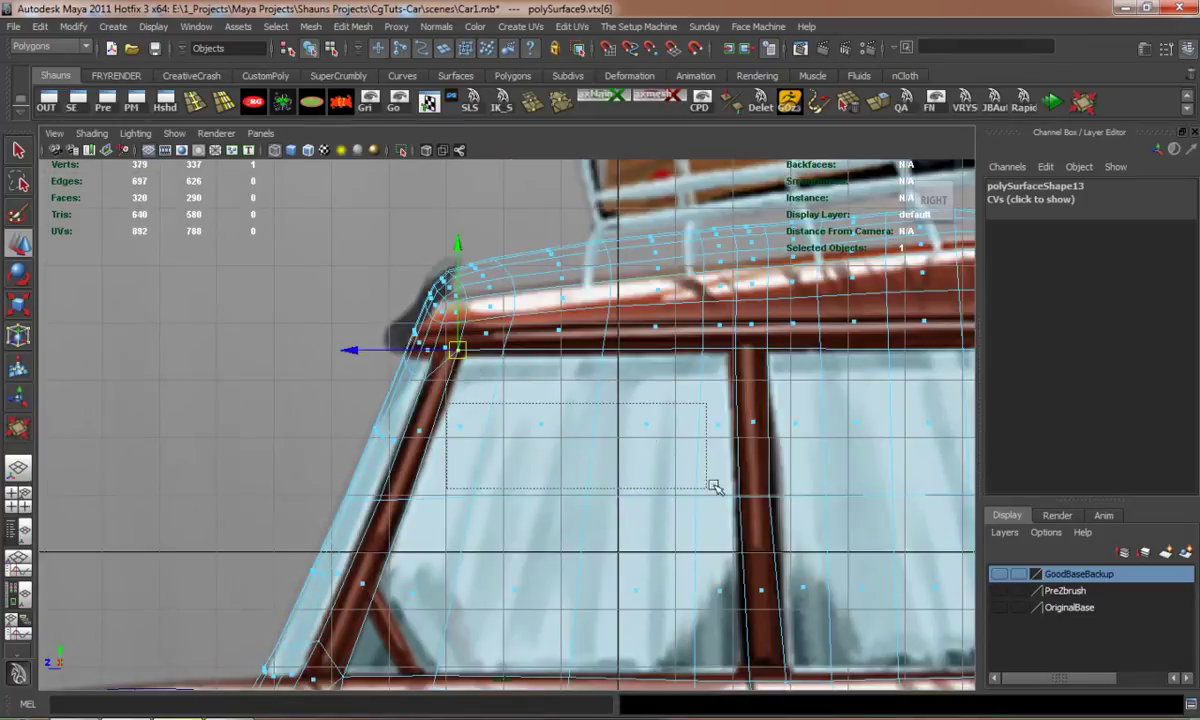
drag(714, 487, 733, 489)
alt+middle_drag(709, 526, 670, 333)
scroll(657, 360, up, 1)
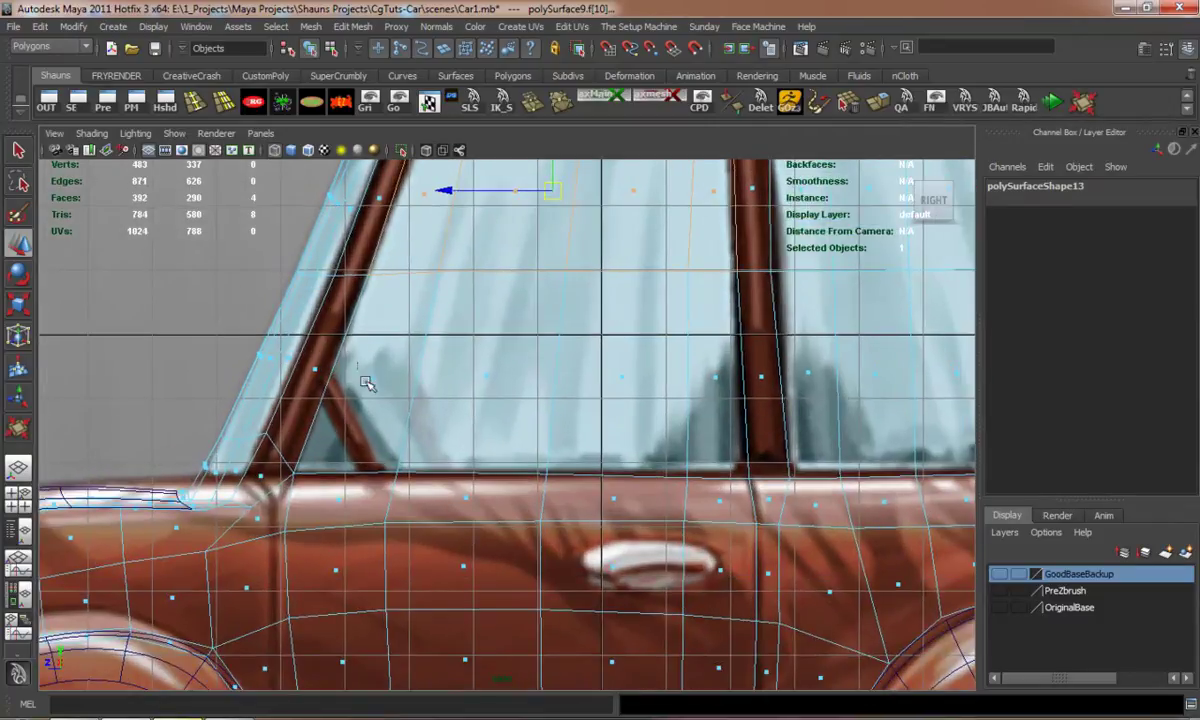
shift+drag(649, 406, 655, 411)
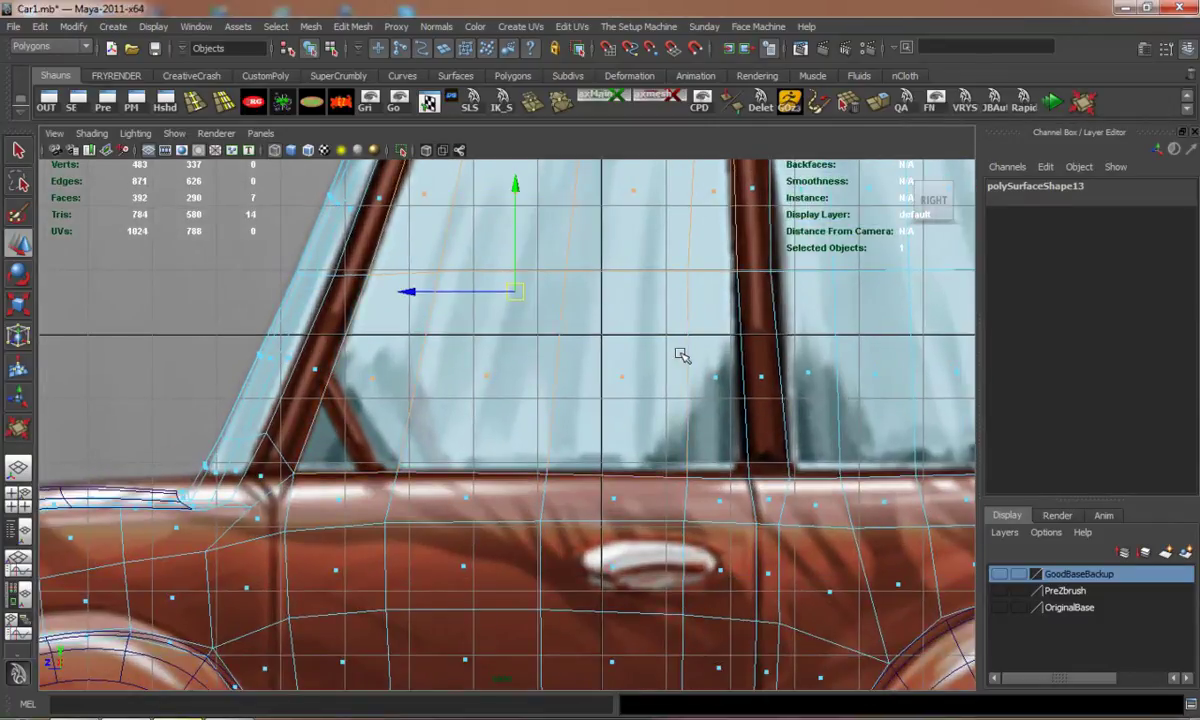
shift+drag(679, 351, 734, 394)
scroll(726, 397, down, 3)
alt+middle_drag(712, 399, 581, 482)
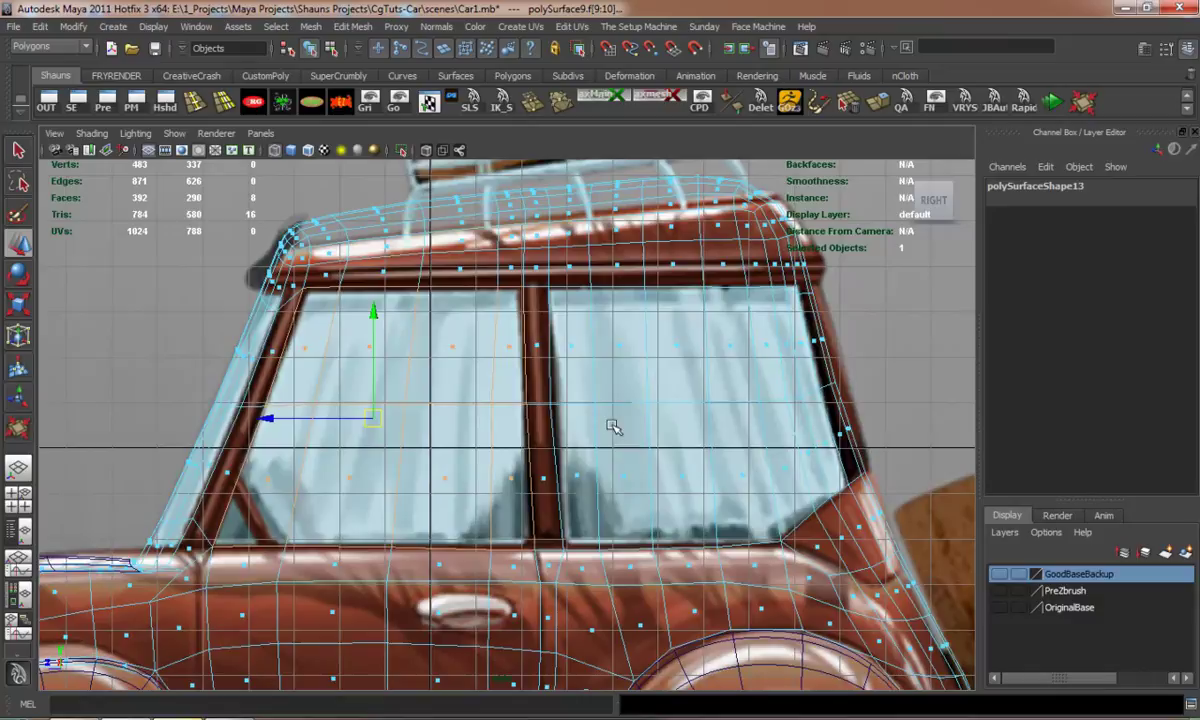
In the perspective view, add the rear side window faces to the selection and extrude both windows with a narrow inward offset.
key(space)
key(space)
alt+drag(676, 358, 600, 370)
scroll(600, 370, up, 2)
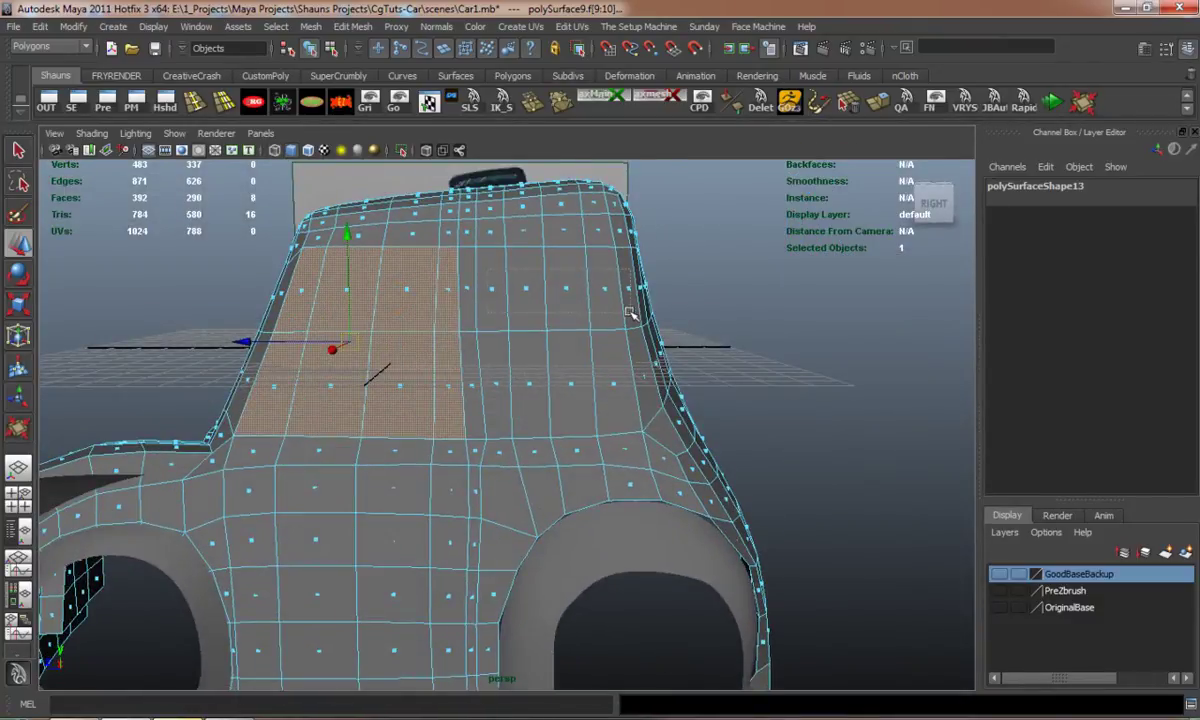
shift+drag(630, 313, 631, 315)
shift+drag(590, 417, 733, 396)
shift+click(641, 367)
shift+click(494, 380)
click(1084, 102)
middle_drag(740, 396, 748, 396)
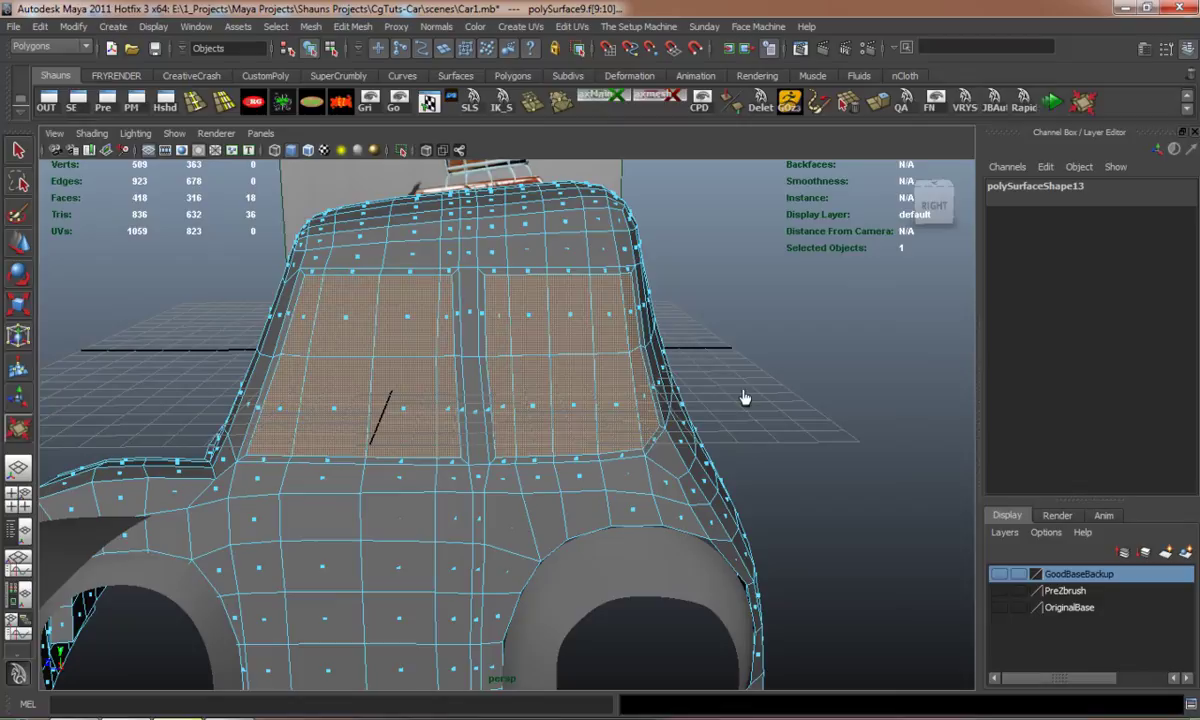
Duplicate the selected faces of both side windows as separate objects and display the model smoothed in object mode.
alt+drag(495, 407, 532, 382)
click(355, 27)
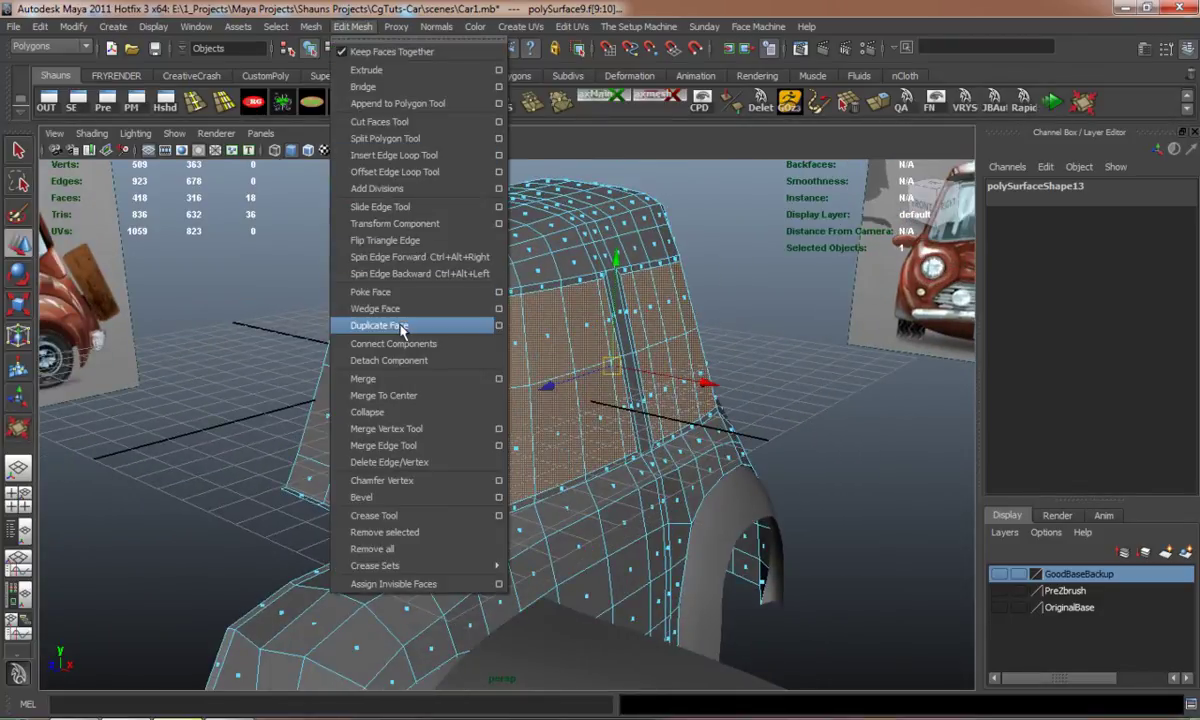
click(380, 305)
right_click(418, 289)
right_drag(418, 289, 437, 271)
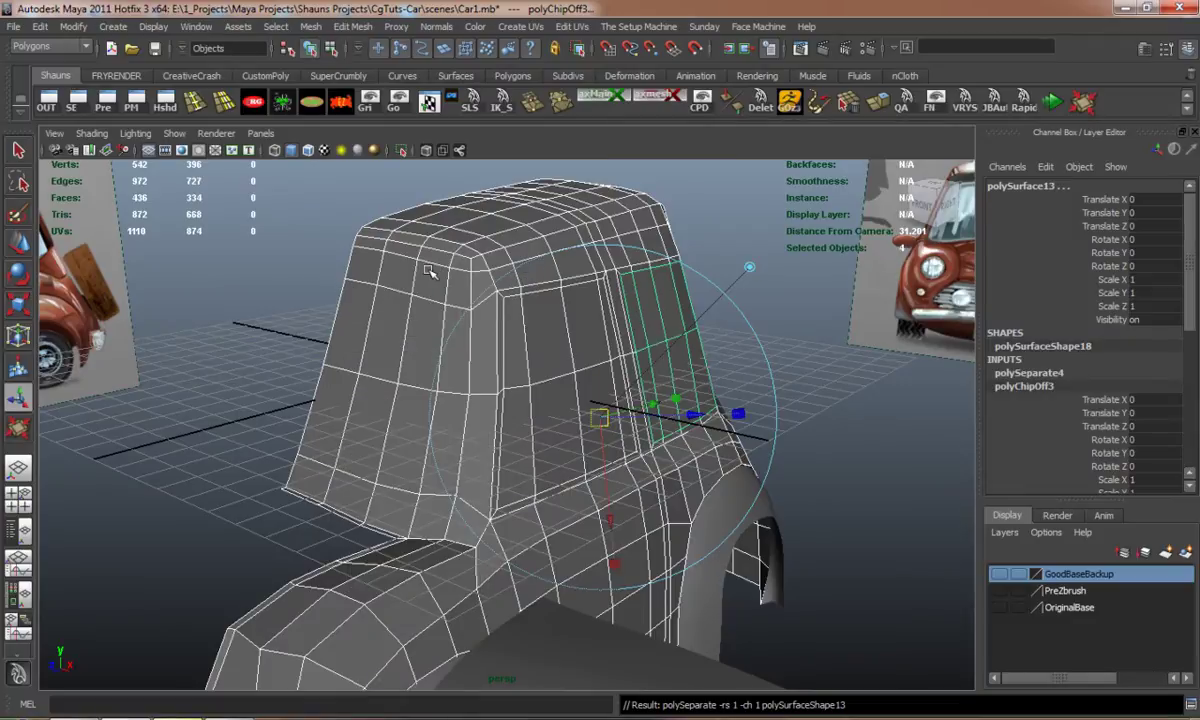
key(2)
key(3)
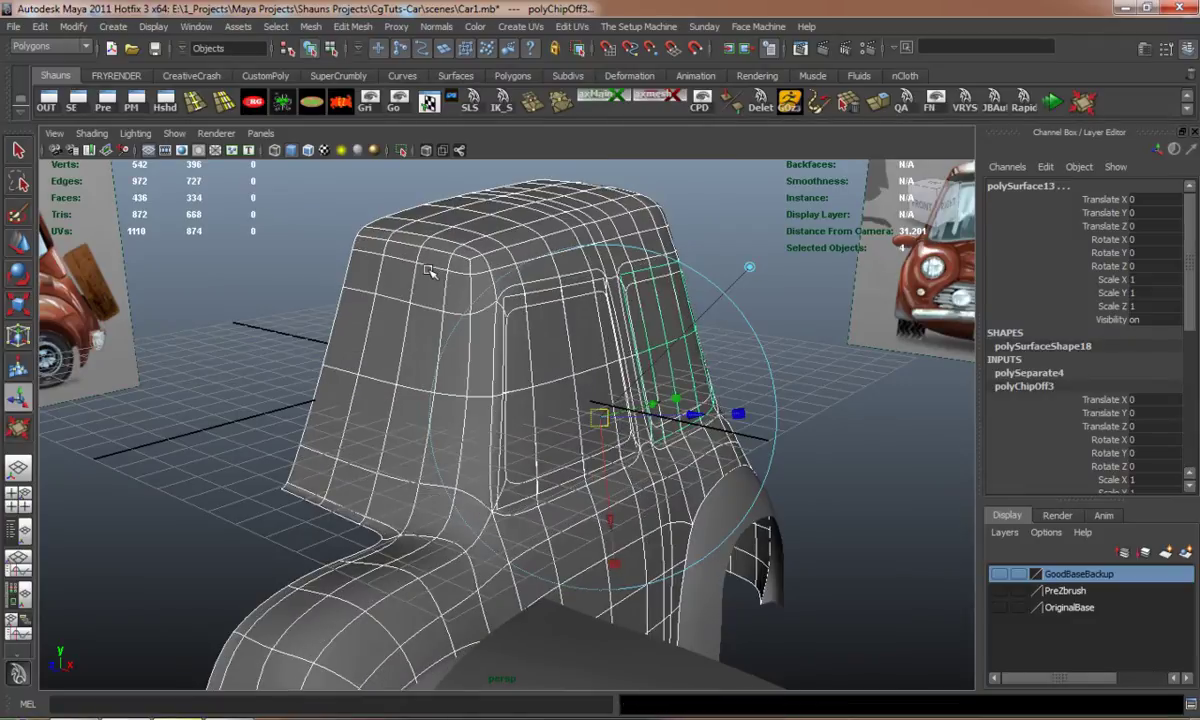
Delete the history of the two duplicated window pieces and move them about 8.1 units along X away from the body.
shift+click(428, 271)
key(w)
click(345, 105)
scroll(463, 372, down, 4)
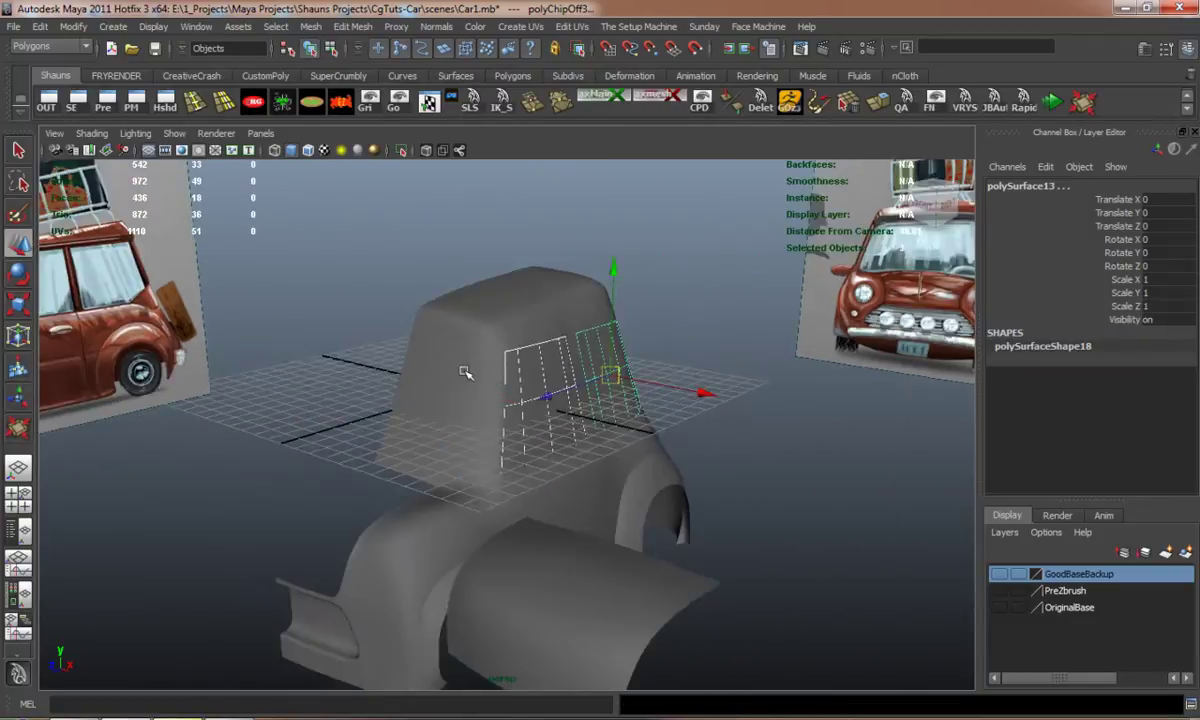
alt+middle_drag(463, 372, 463, 313)
alt+drag(463, 313, 624, 360)
drag(680, 307, 830, 340)
click(702, 402)
Display the body half unsmoothed and mirror its geometry across the centre line to rebuild the full body.
alt+drag(702, 402, 450, 485)
scroll(415, 351, up, 4)
click(404, 353)
key(1)
click(190, 385)
click(490, 442)
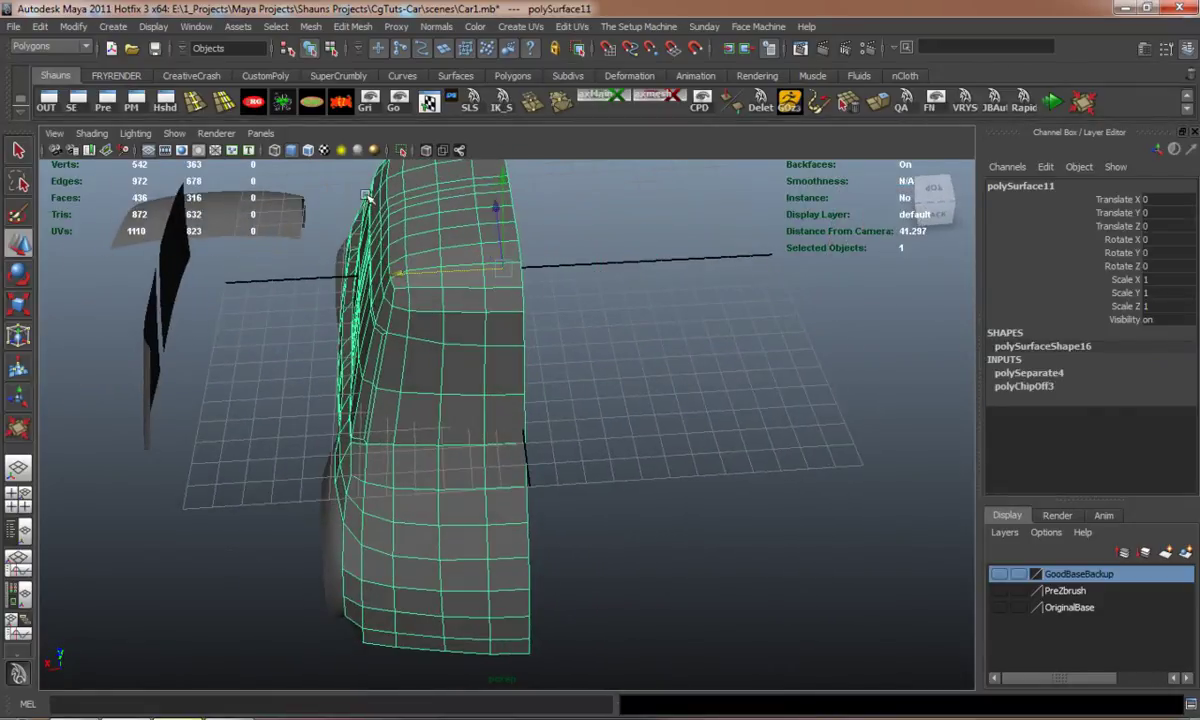
click(311, 27)
click(376, 384)
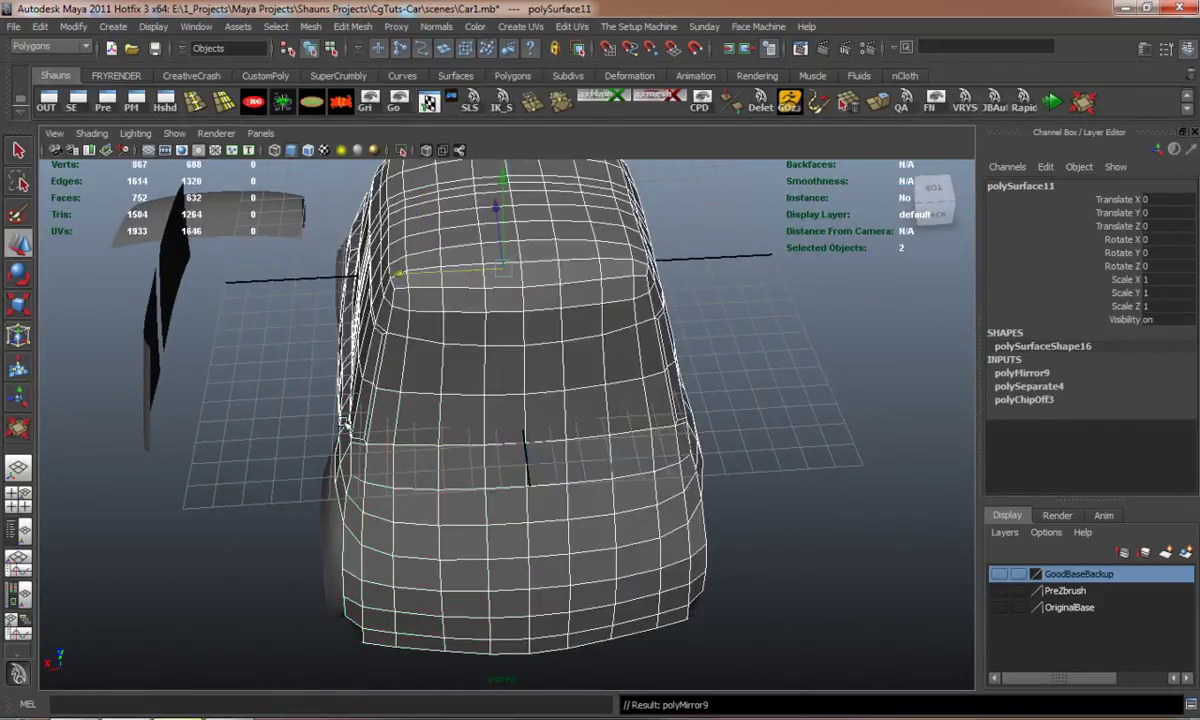
Display the mirrored body smoothed and clear the selection.
alt+drag(376, 384, 560, 485)
click(738, 484)
click(623, 484)
key(3)
click(747, 500)
alt+middle_drag(560, 485, 560, 460)
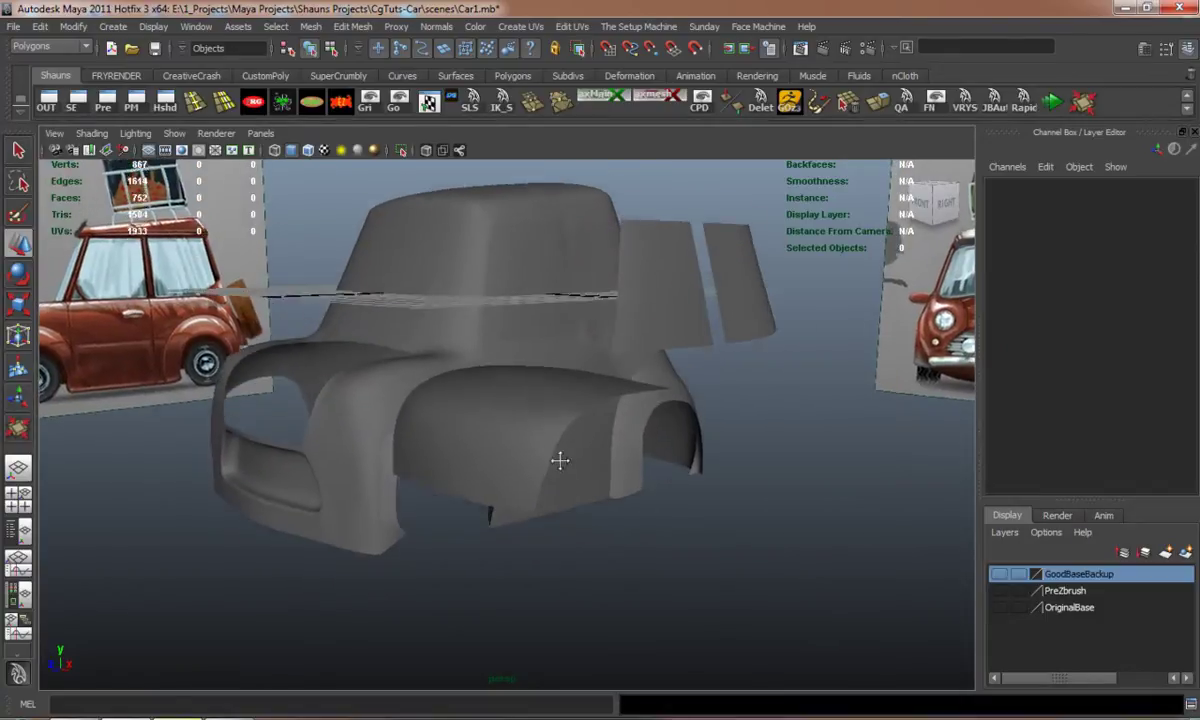
Examine the smoothed full body with its separated hood and window pieces from the front and side.
mouse_move(560, 460)
alt+mouse_down()
mouse_move(557, 474)
mouse_move(474, 474)
mouse_move(616, 480)
mouse_move(567, 531)
mouse_move(538, 455)
mouse_move(528, 493)
mouse_move(611, 514)
mouse_move(616, 453)
mouse_move(521, 450)
mouse_move(611, 434)
mouse_move(654, 405)
mouse_move(605, 477)
mouse_move(421, 463)
mouse_move(445, 469)
mouse_move(457, 454)
alt+mouse_up()
click(660, 510)
key(1)
key(3)
click(479, 503)
scroll(480, 505, down, 3)
alt+middle_drag(482, 508, 500, 572)
mouse_move(500, 570)
alt+mouse_down()
mouse_move(409, 540)
mouse_move(471, 509)
mouse_move(415, 470)
mouse_move(505, 484)
alt+mouse_up()
click(458, 492)
Put the two window pieces and the hood panel in a new display layer named PeicesTemp and hide that layer.
click(549, 396)
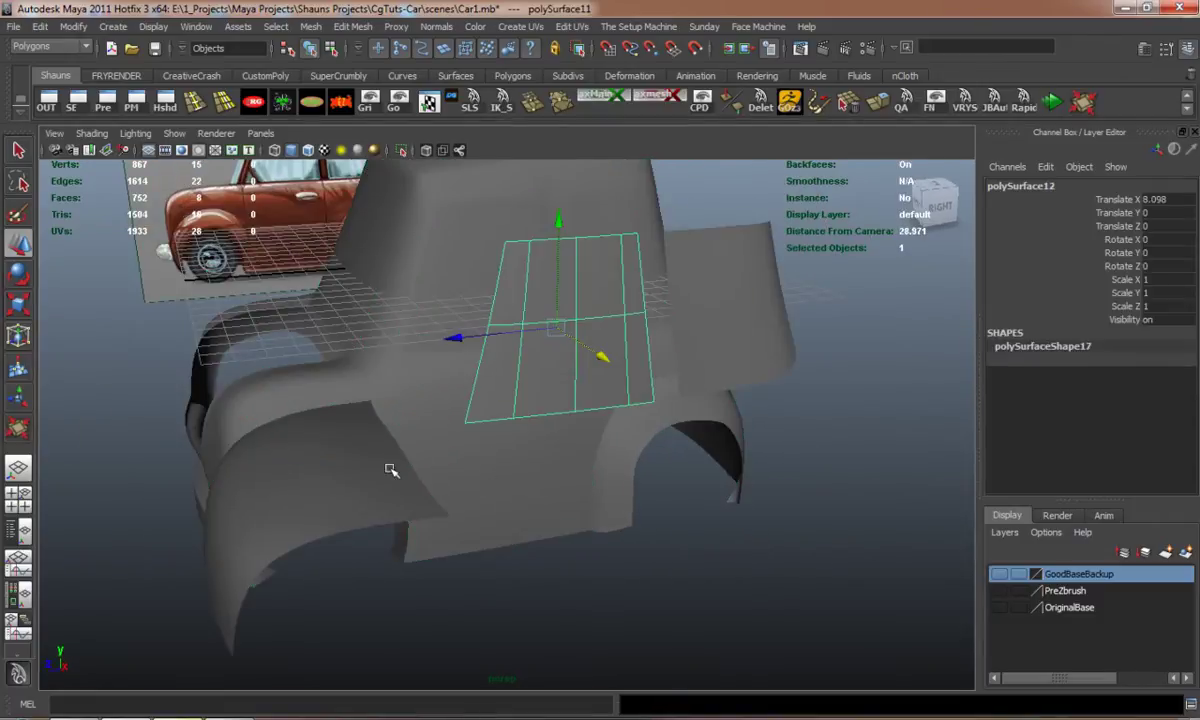
shift+click(380, 440)
shift+click(735, 335)
click(1188, 556)
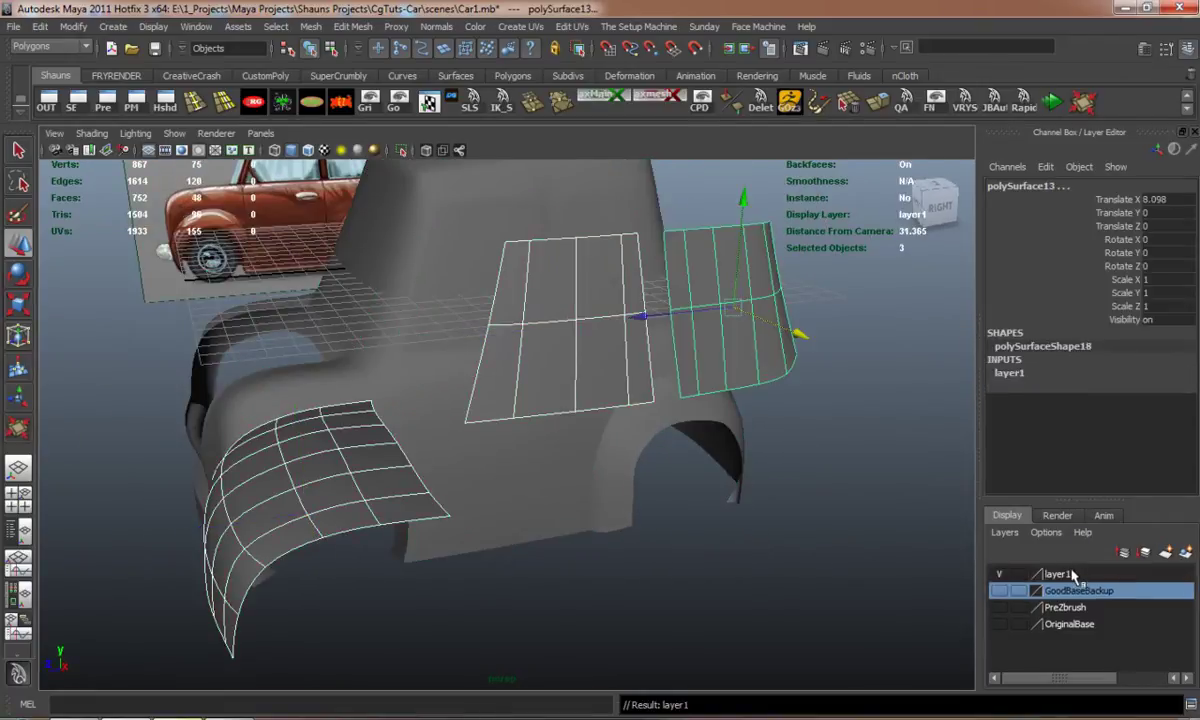
double_click(1054, 573)
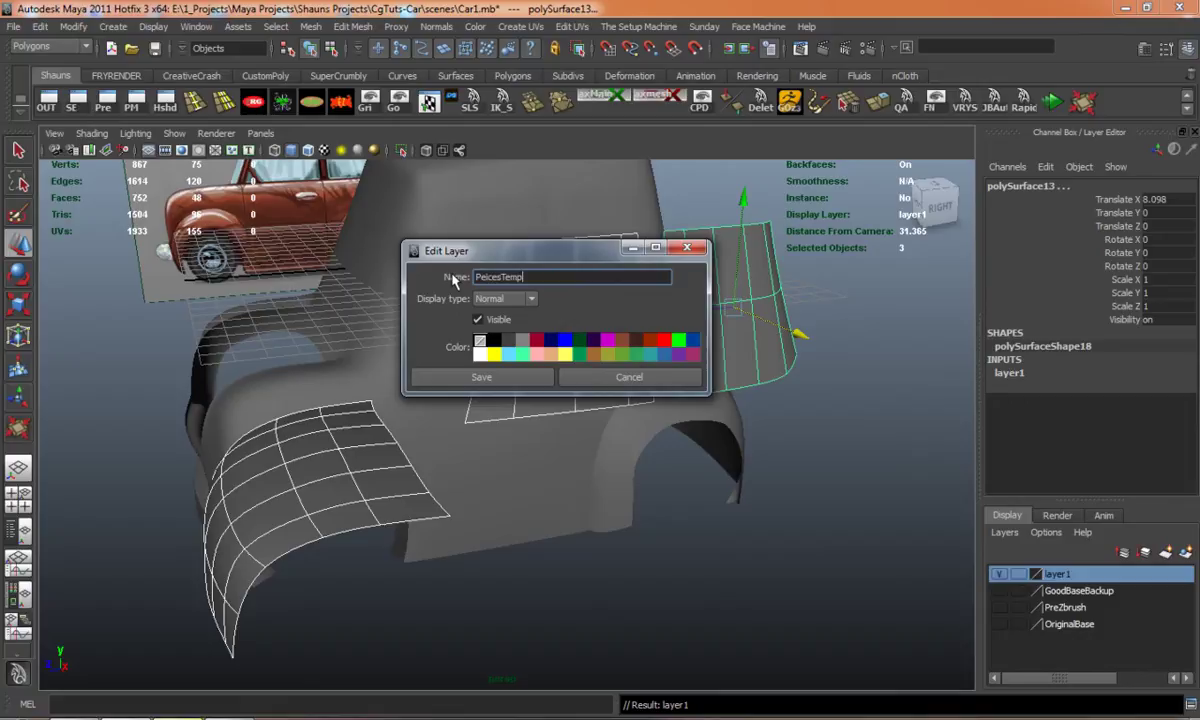
click(484, 378)
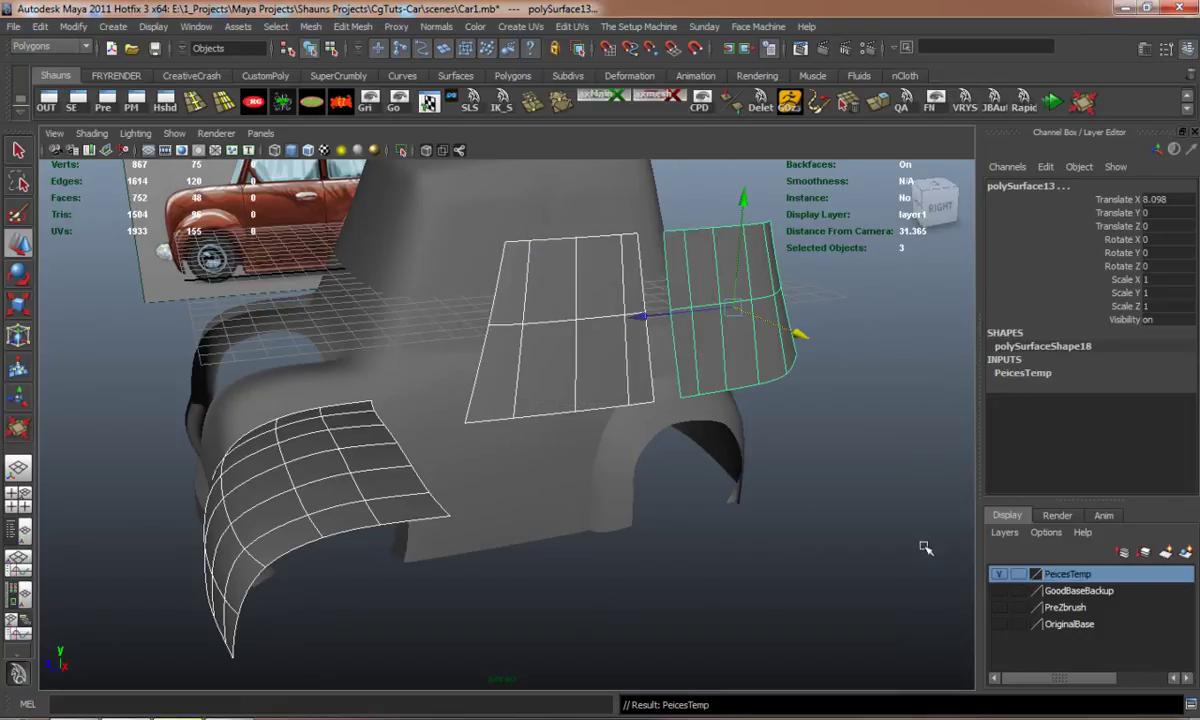
click(998, 574)
Turn on the wireframe overlay for shaded objects and switch the body to face selection.
alt+drag(790, 557, 551, 401)
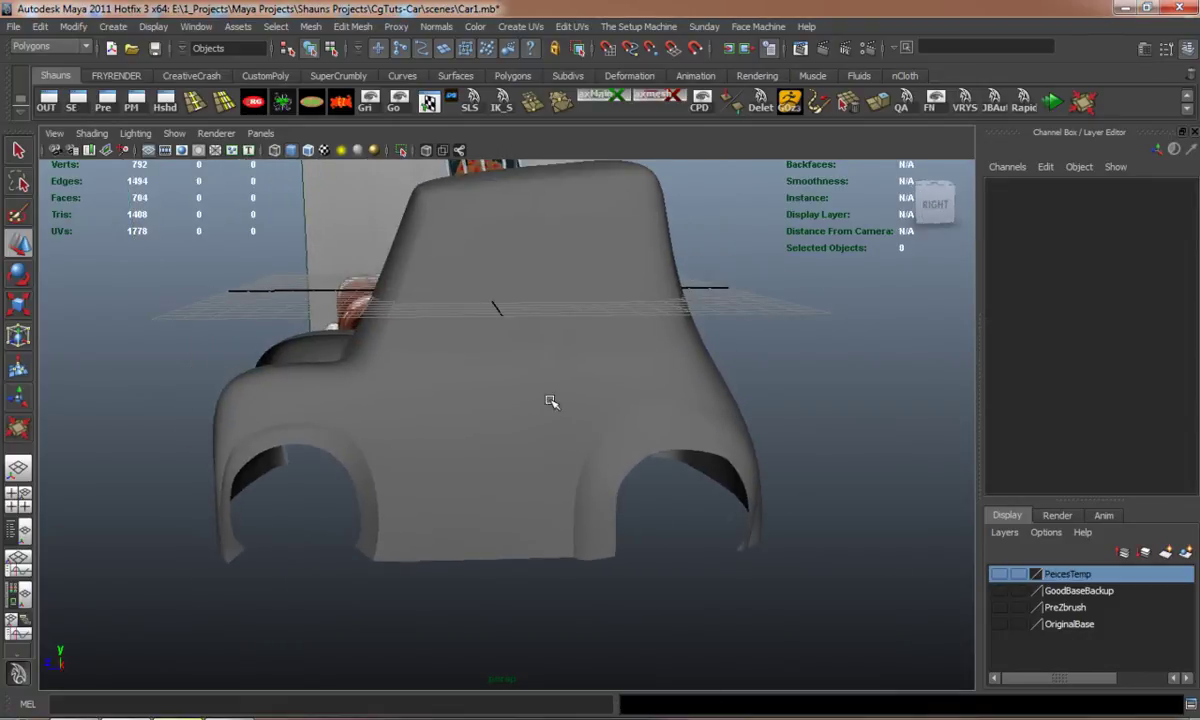
click(308, 151)
scroll(461, 357, up, 4)
alt+drag(454, 338, 488, 360)
click(488, 360)
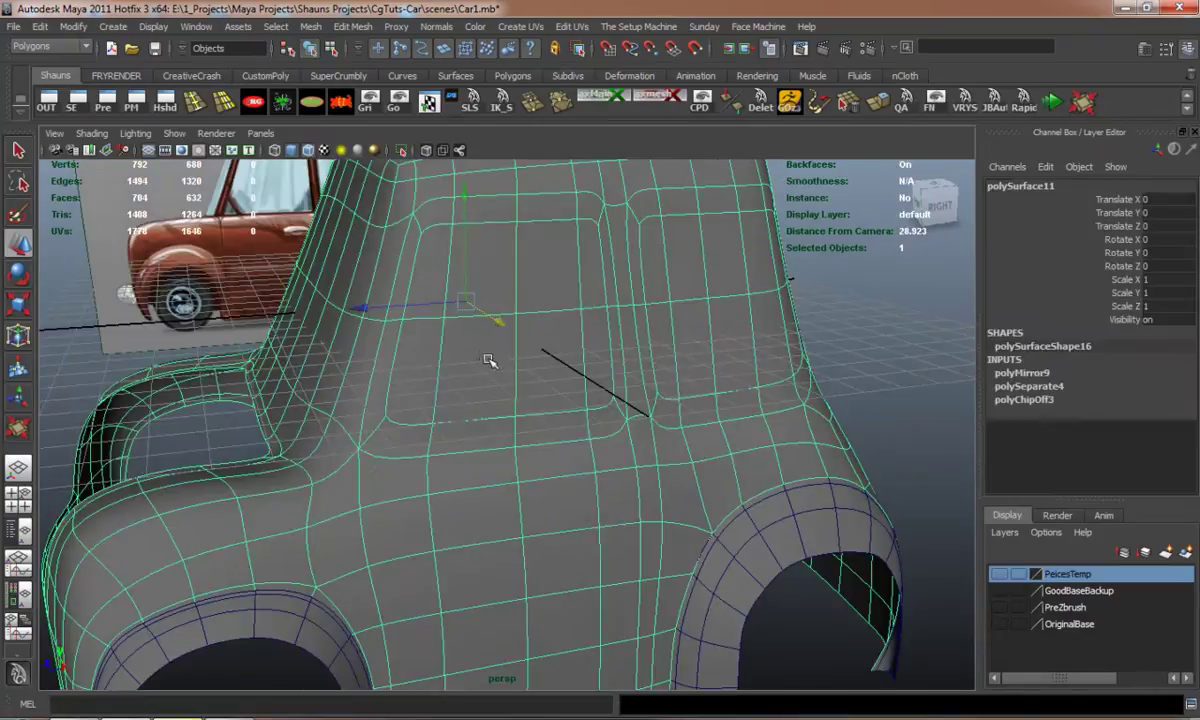
mouse_move(488, 360)
right_down()
mouse_move(477, 338)
mouse_move(472, 372)
right_up()
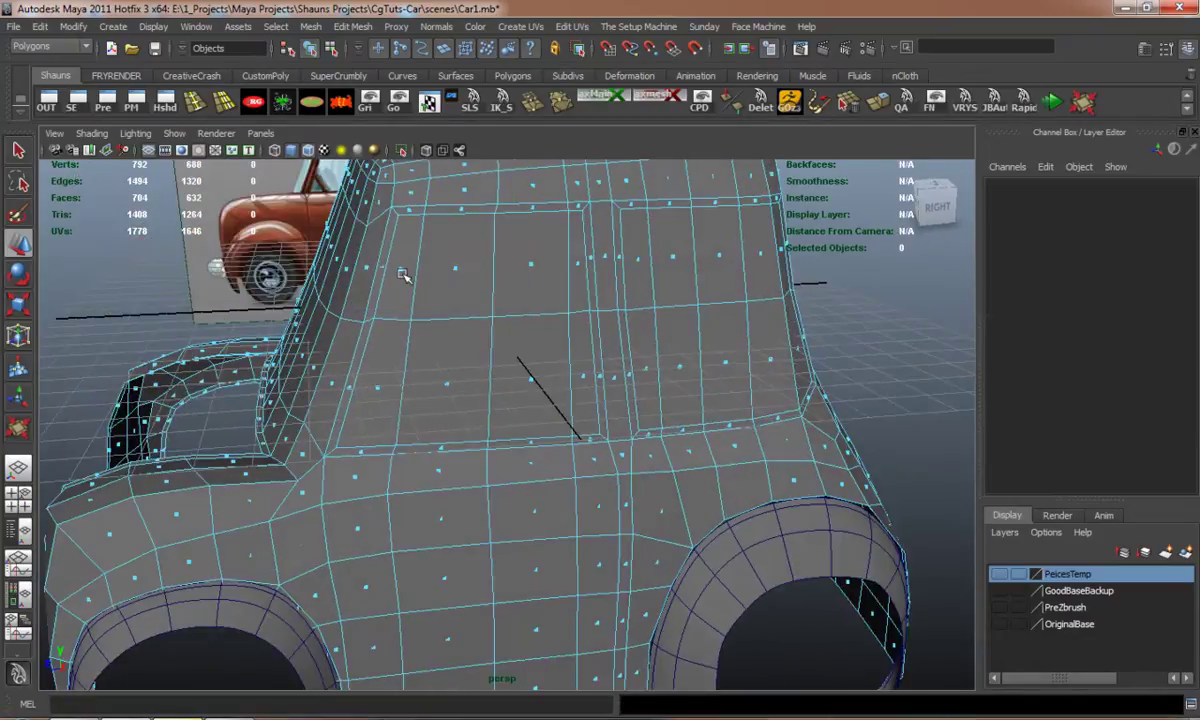
Select the eight faces inside the inset border of the front side window.
click(402, 272)
shift+click(460, 272)
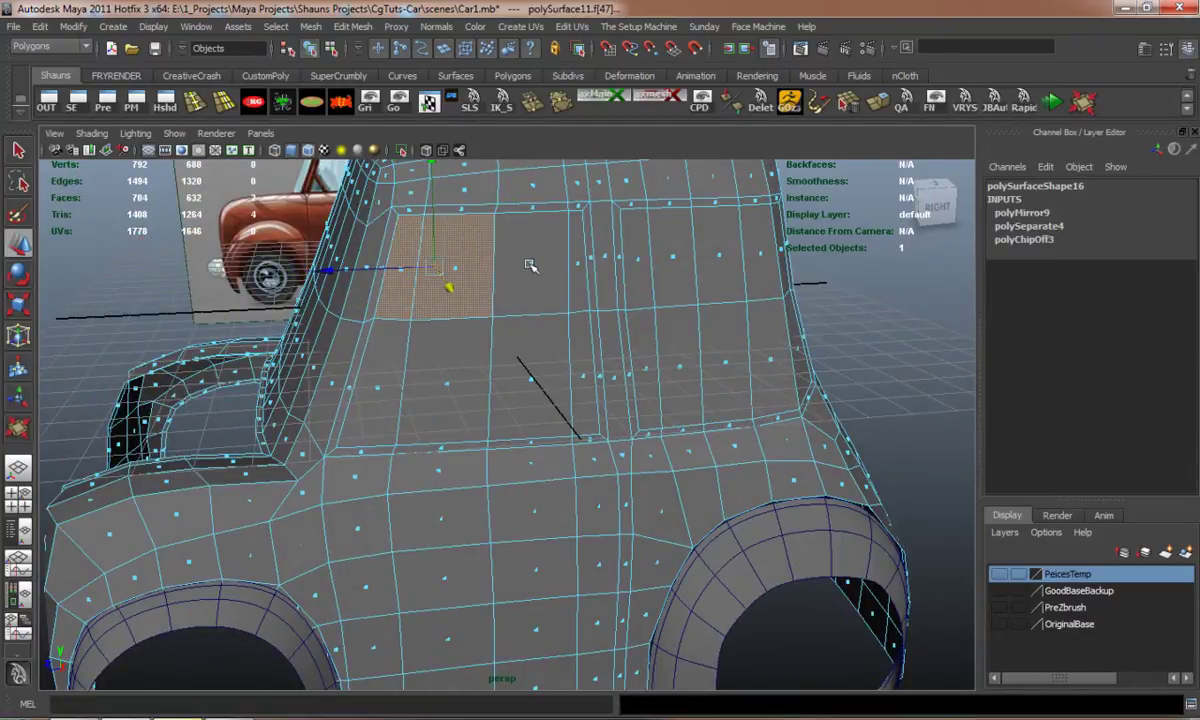
shift+click(562, 270)
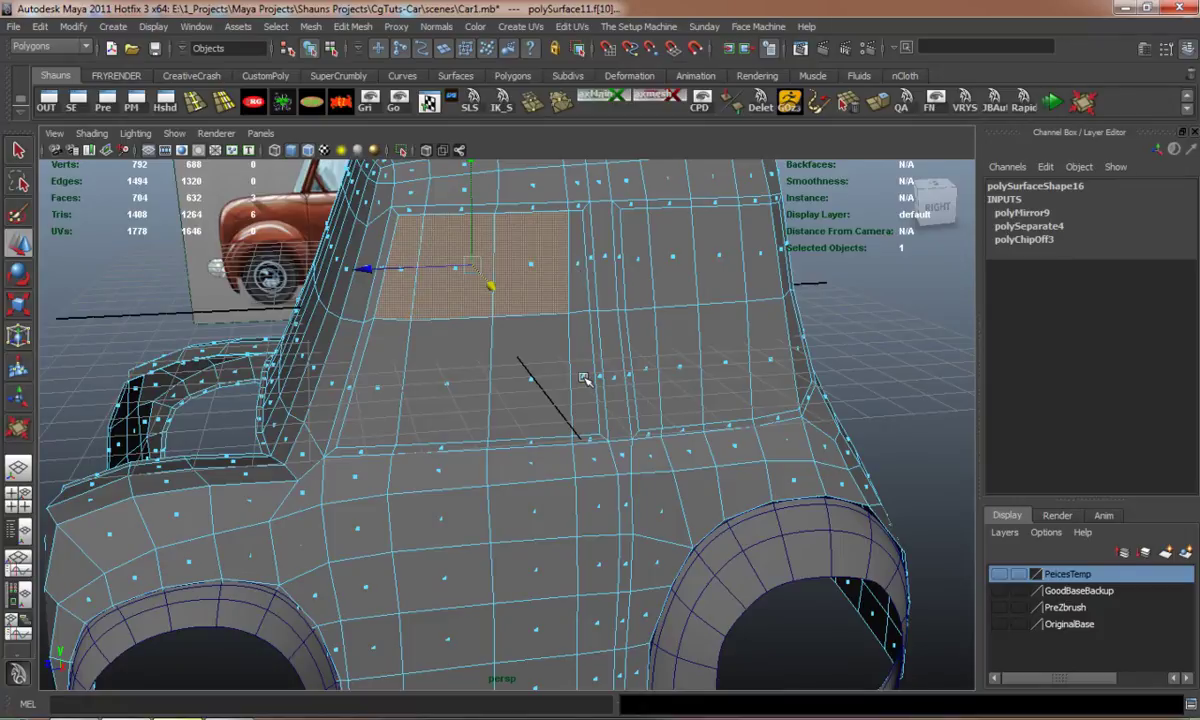
shift+click(585, 345)
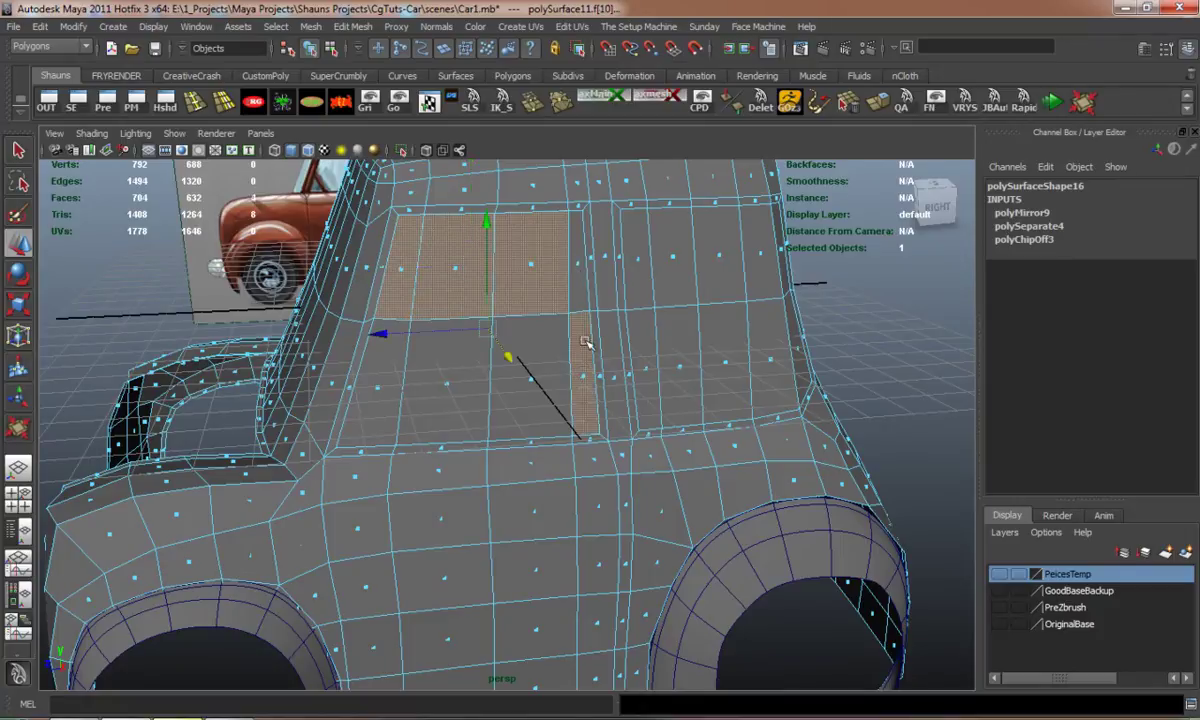
shift+click(532, 378)
shift+click(436, 388)
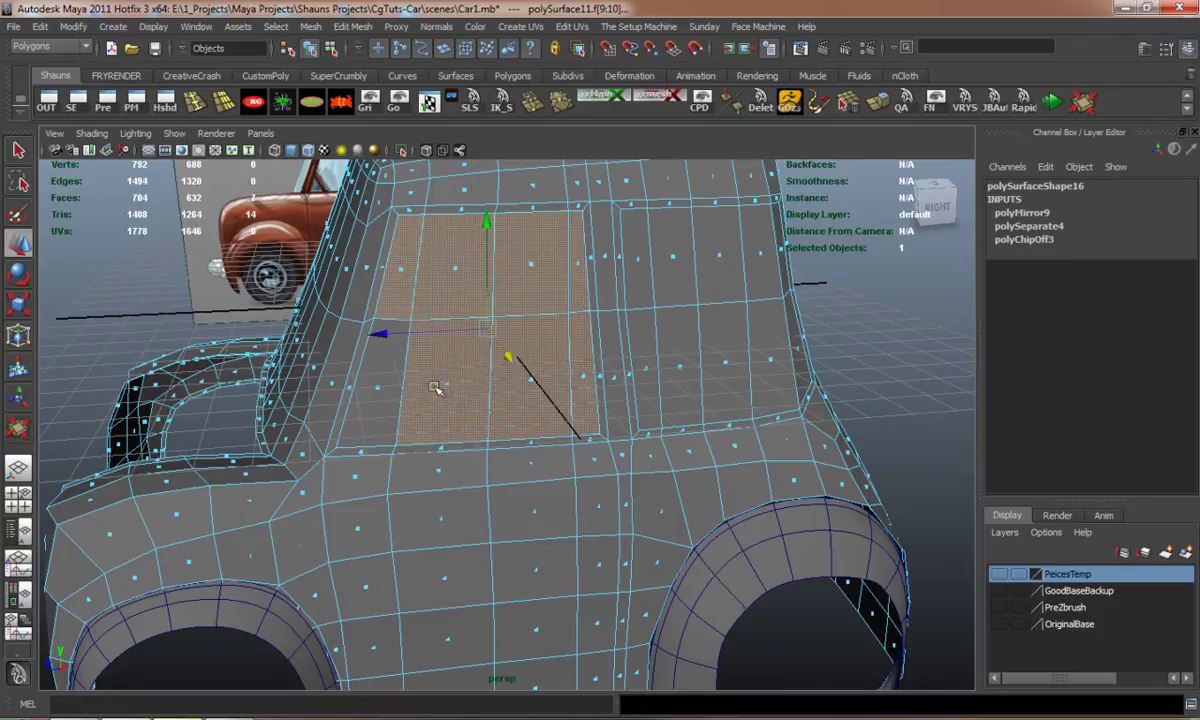
shift+click(378, 388)
Add all the faces inside the inset border of the rear side window to the face selection.
alt+drag(564, 348, 574, 306)
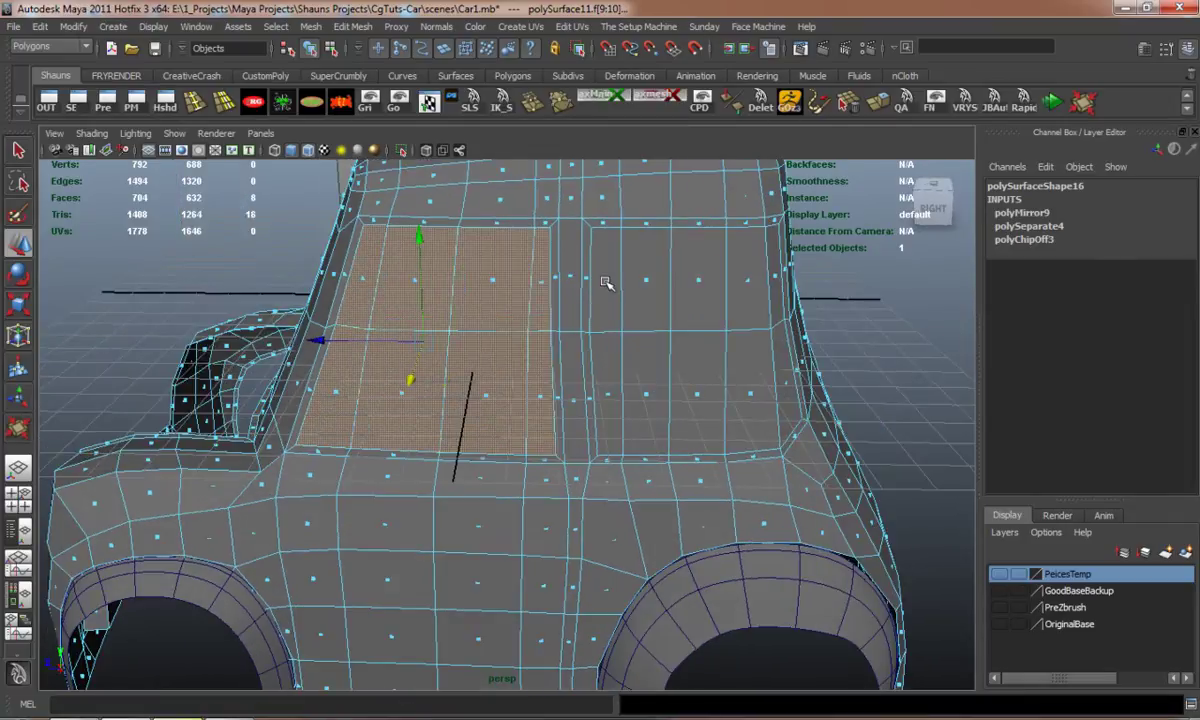
shift+click(605, 283)
shift+click(647, 282)
shift+click(702, 282)
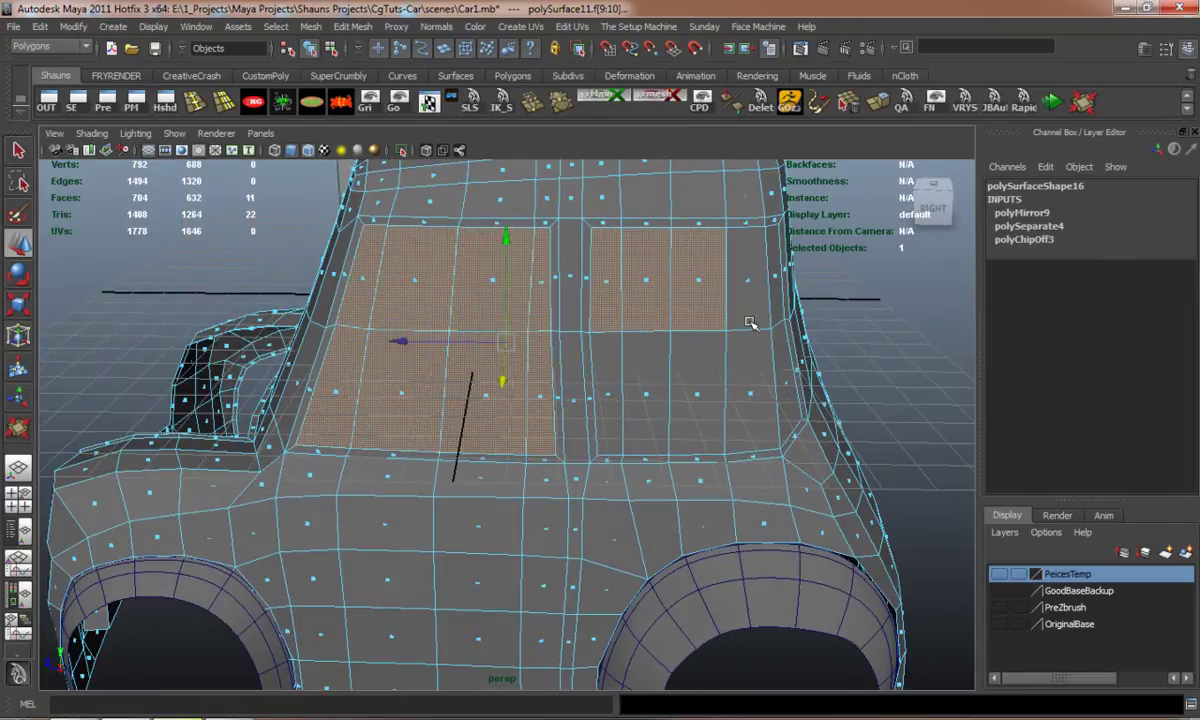
mouse_move(735, 324)
alt+mouse_down()
mouse_move(693, 319)
mouse_move(719, 314)
alt+mouse_up()
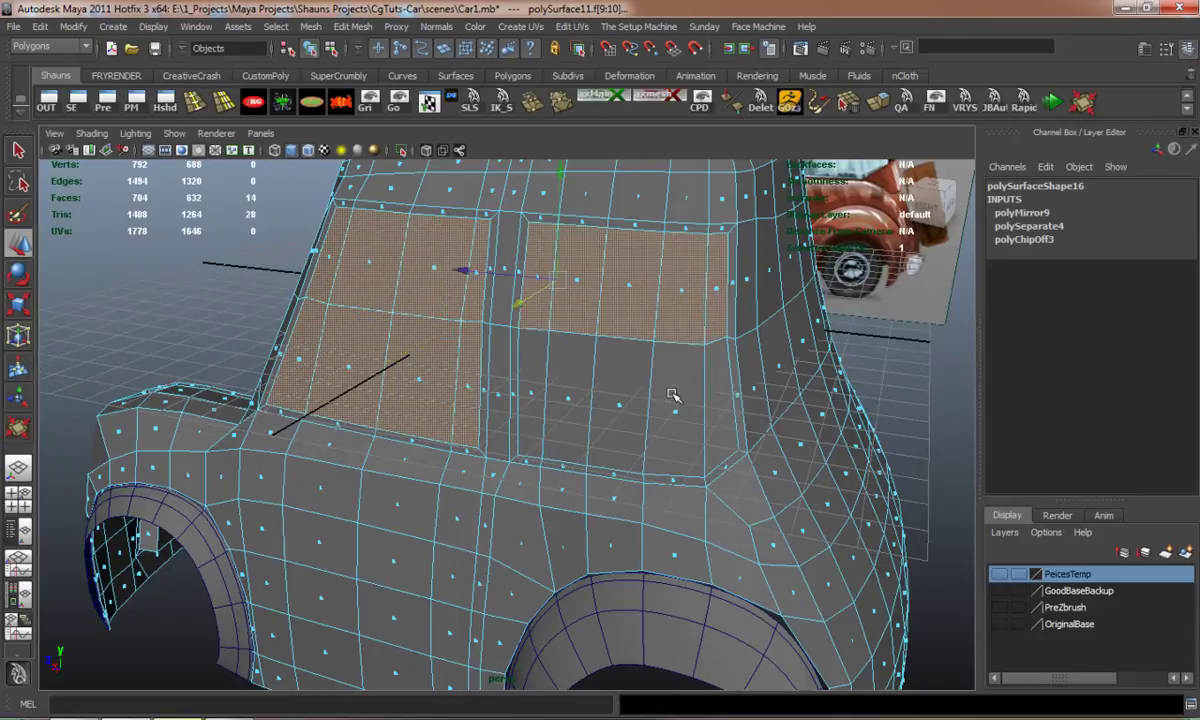
shift+drag(731, 439, 731, 440)
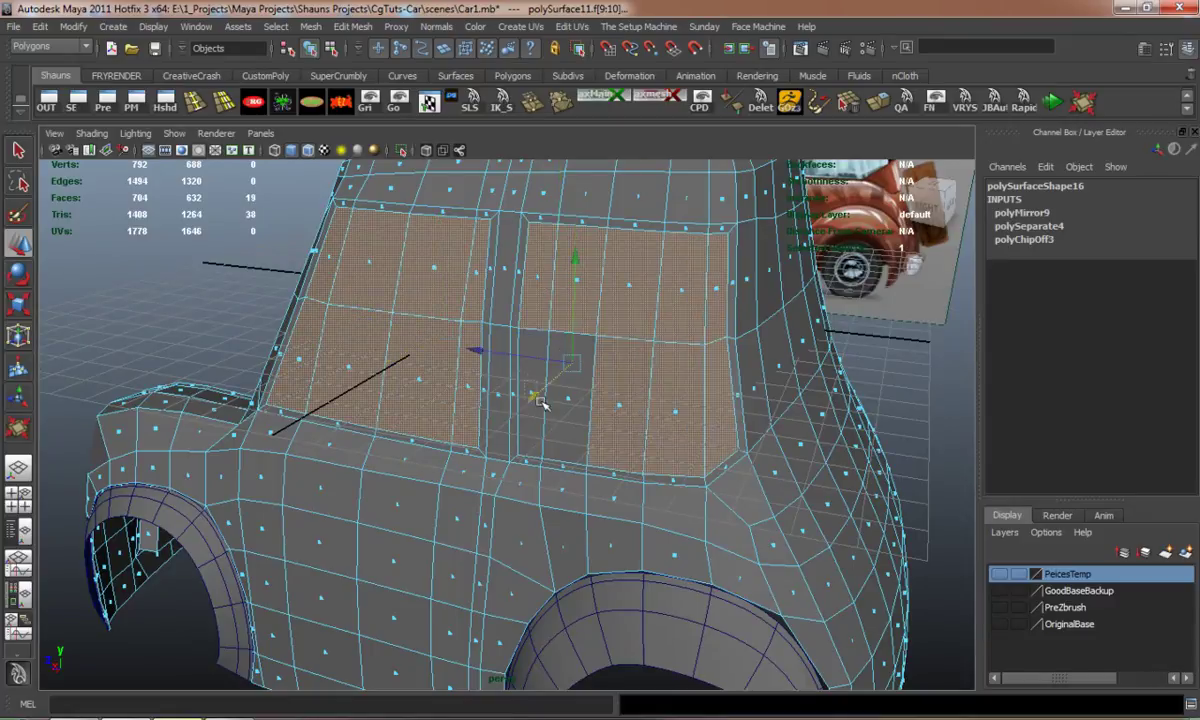
shift+drag(541, 402, 459, 398)
Delete the selected faces to open the front and rear side windows on this side of the body.
scroll(490, 410, down, 5)
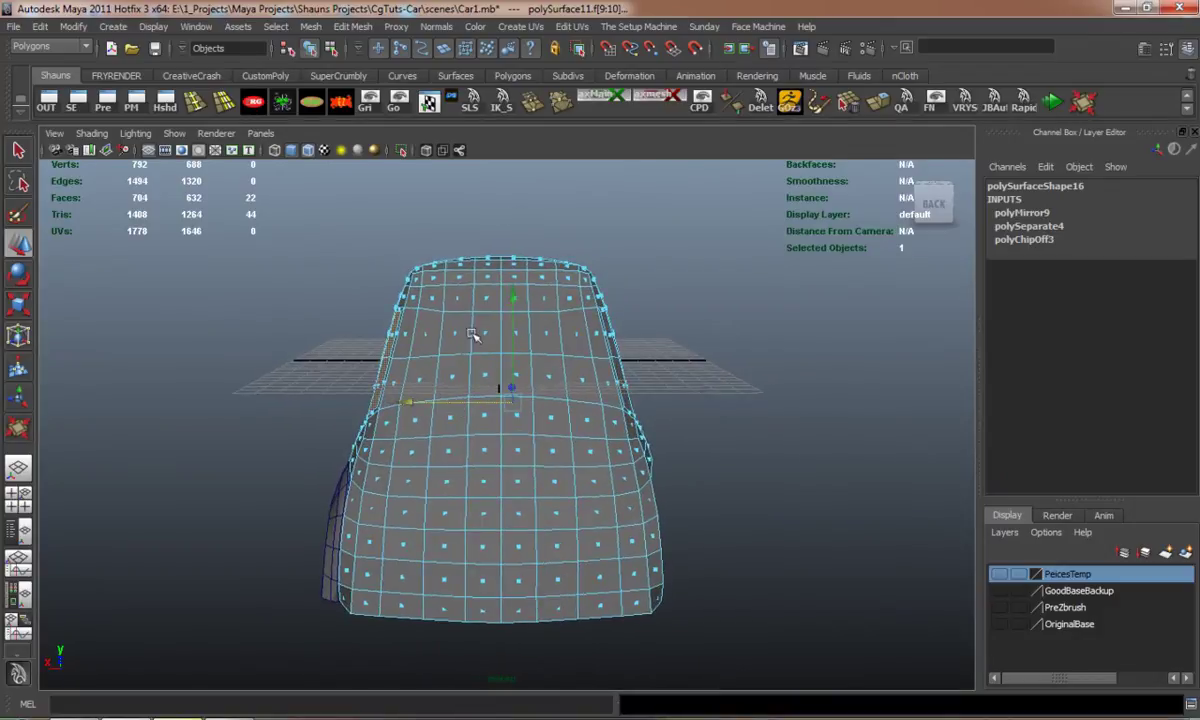
alt+drag(531, 482, 790, 489)
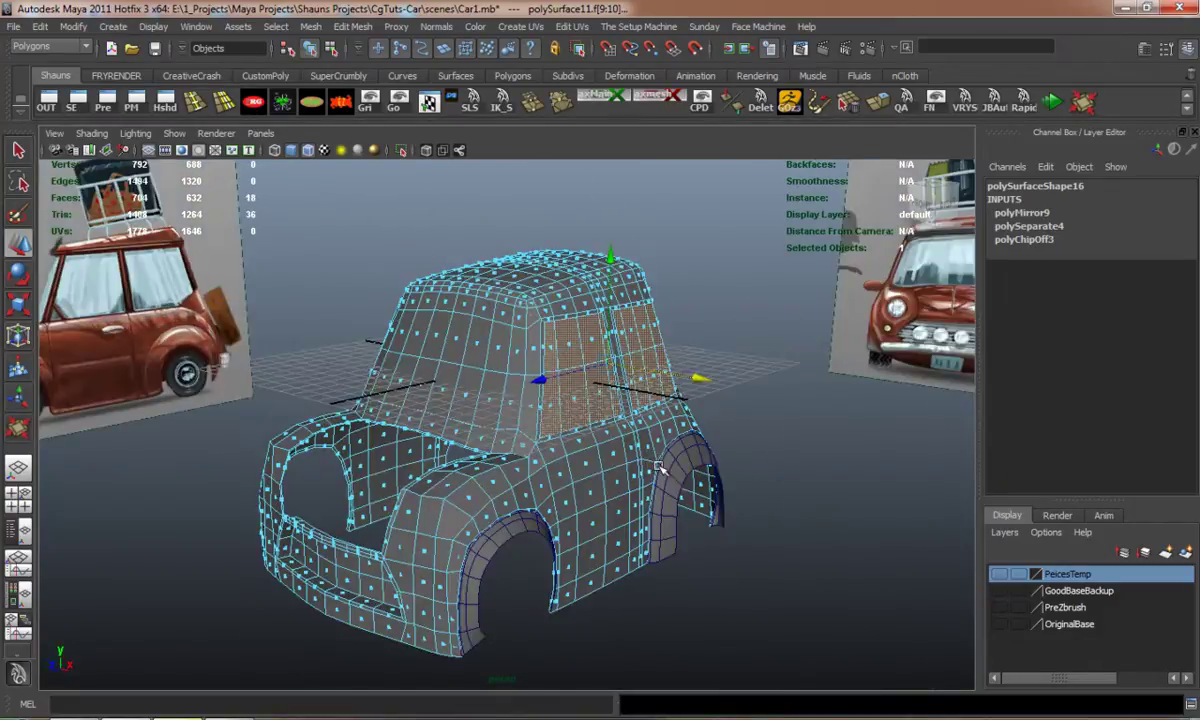
scroll(662, 470, up, 5)
alt+drag(635, 464, 620, 468)
key(Delete)
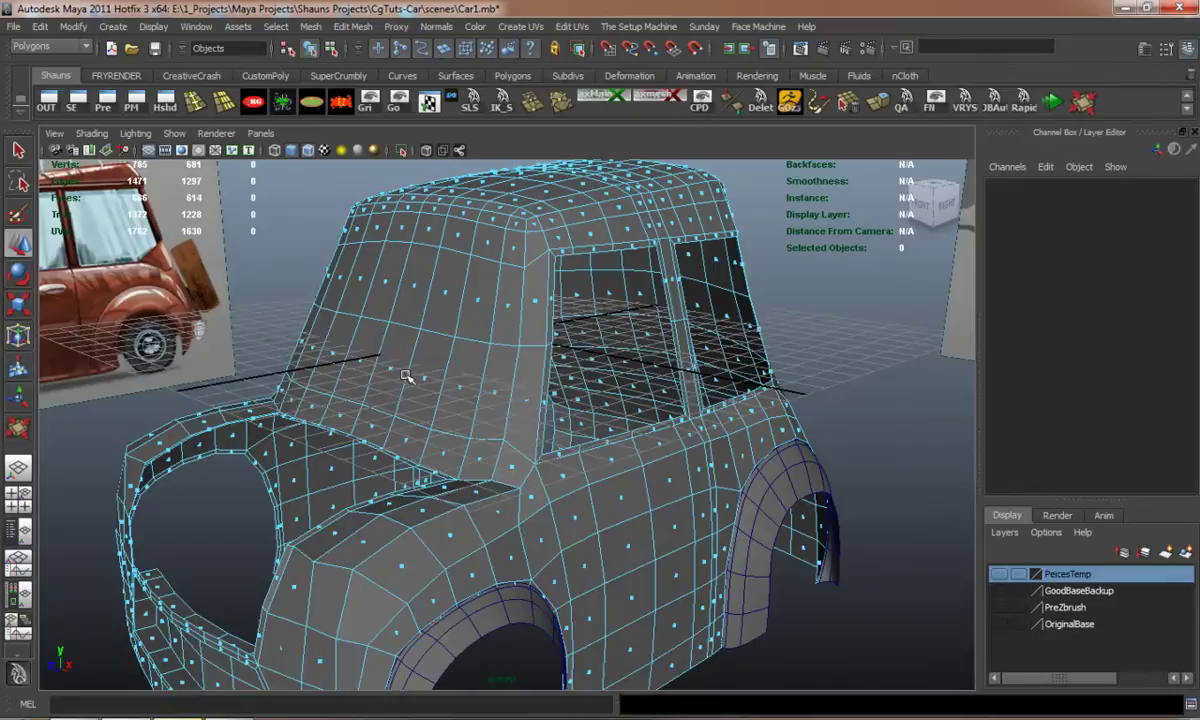
Select and delete the half of the body without window openings, then check the remaining half in smooth preview.
alt+drag(382, 353, 495, 343)
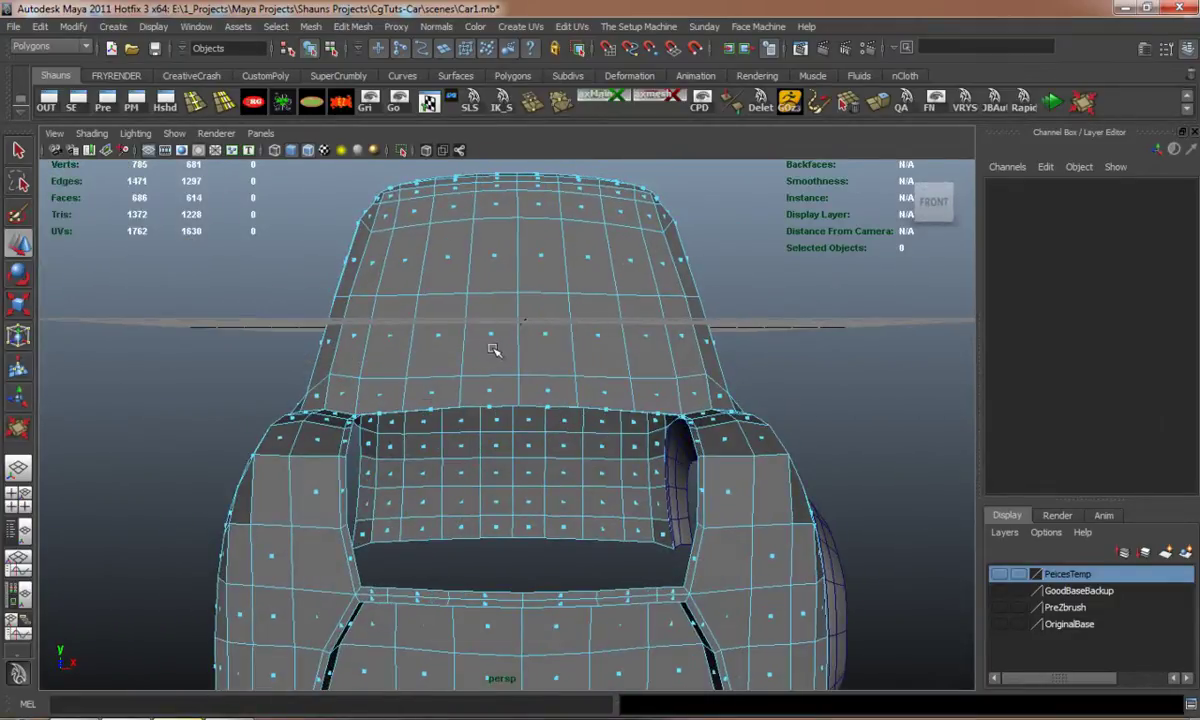
scroll(495, 348, down, 5)
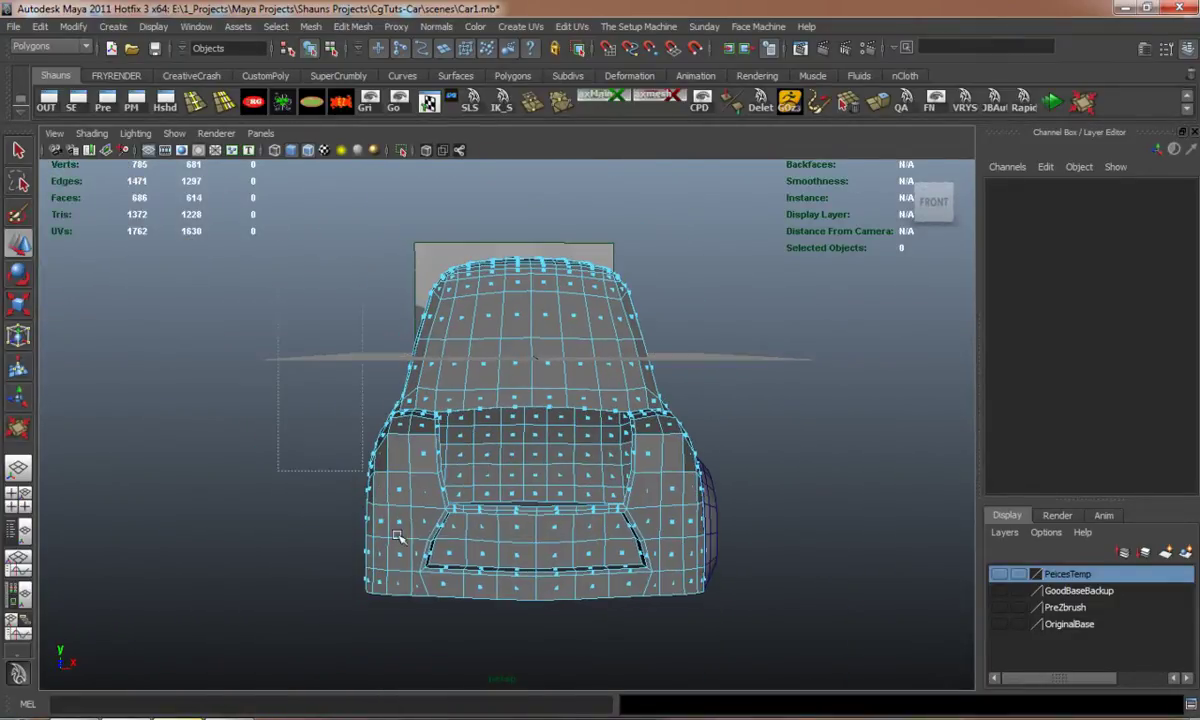
drag(531, 714, 533, 716)
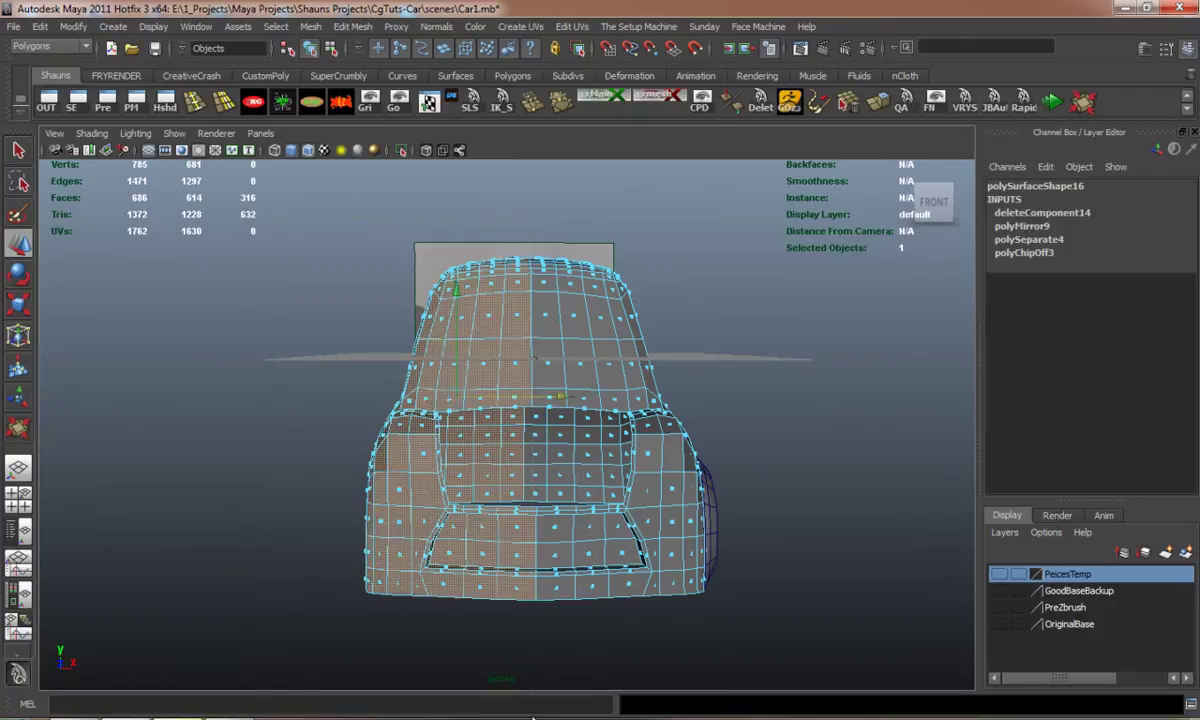
key(Delete)
scroll(590, 445, up, 3)
alt+drag(613, 471, 466, 487)
key(3)
key(1)
Lasso-select the roof faces above the side window frame, using the side view reference.
scroll(313, 407, up, 3)
alt+middle_drag(313, 407, 332, 490)
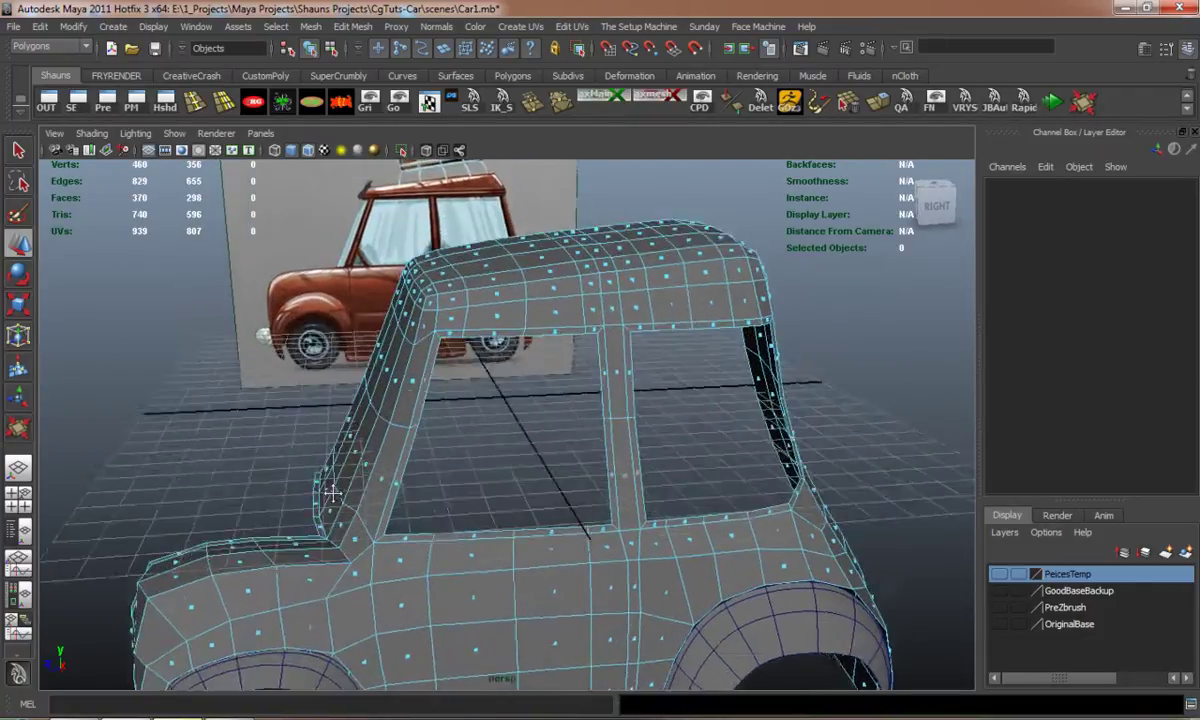
alt+drag(332, 490, 330, 456)
alt+middle_drag(330, 456, 351, 508)
scroll(352, 510, up, 2)
key(space)
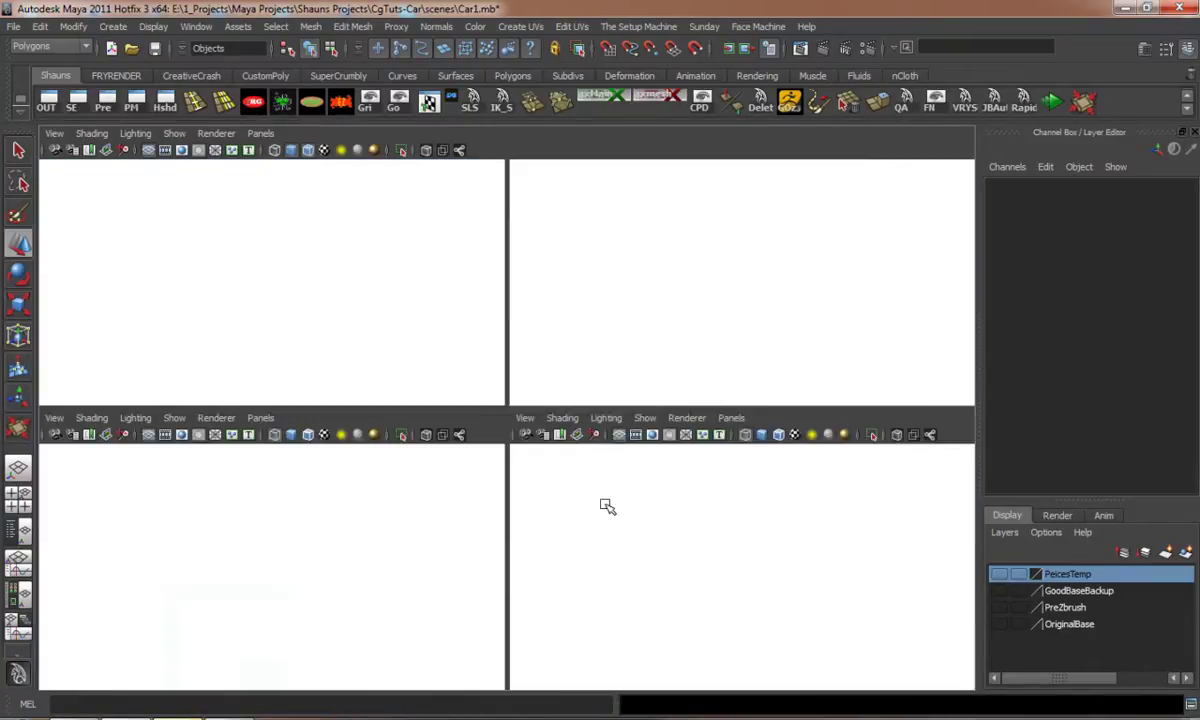
key(space)
key(space)
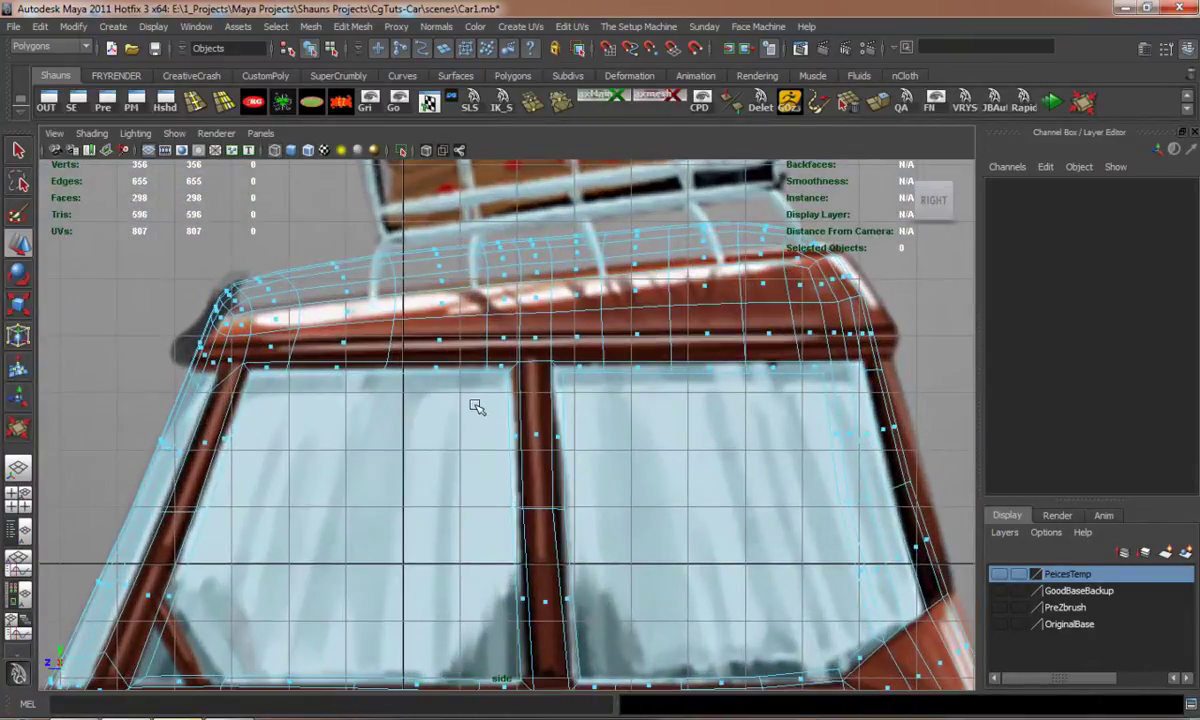
alt+drag(476, 406, 416, 422)
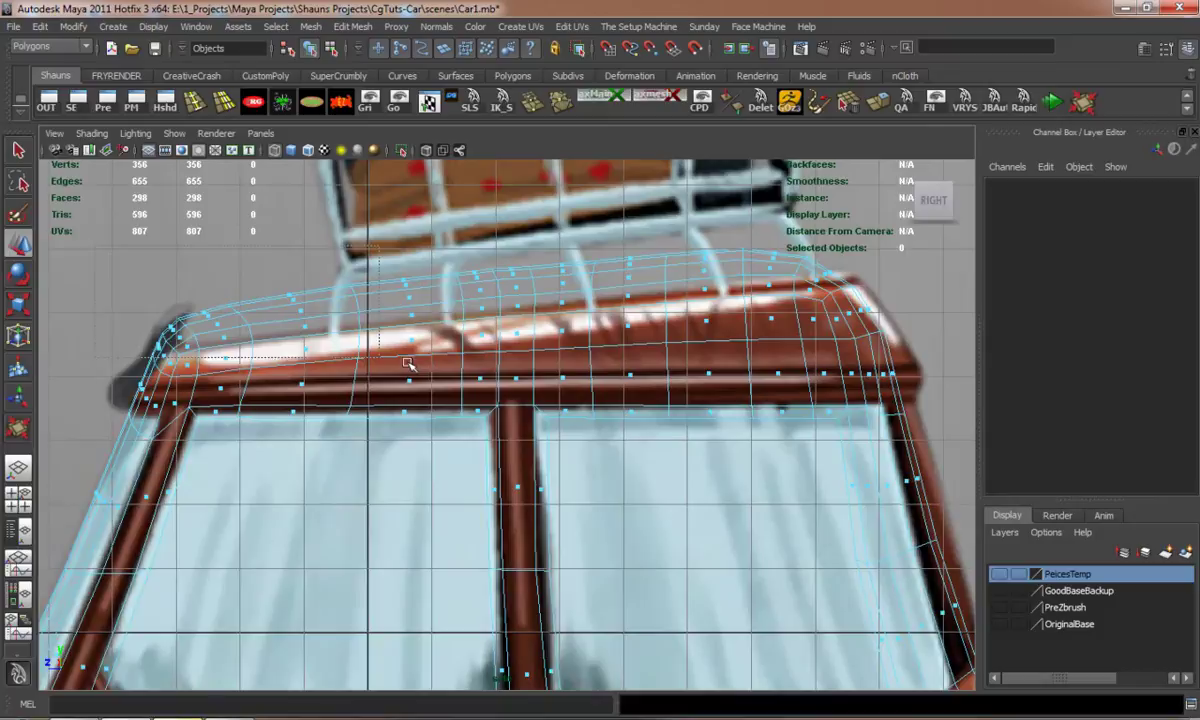
click(920, 355)
click(90, 262)
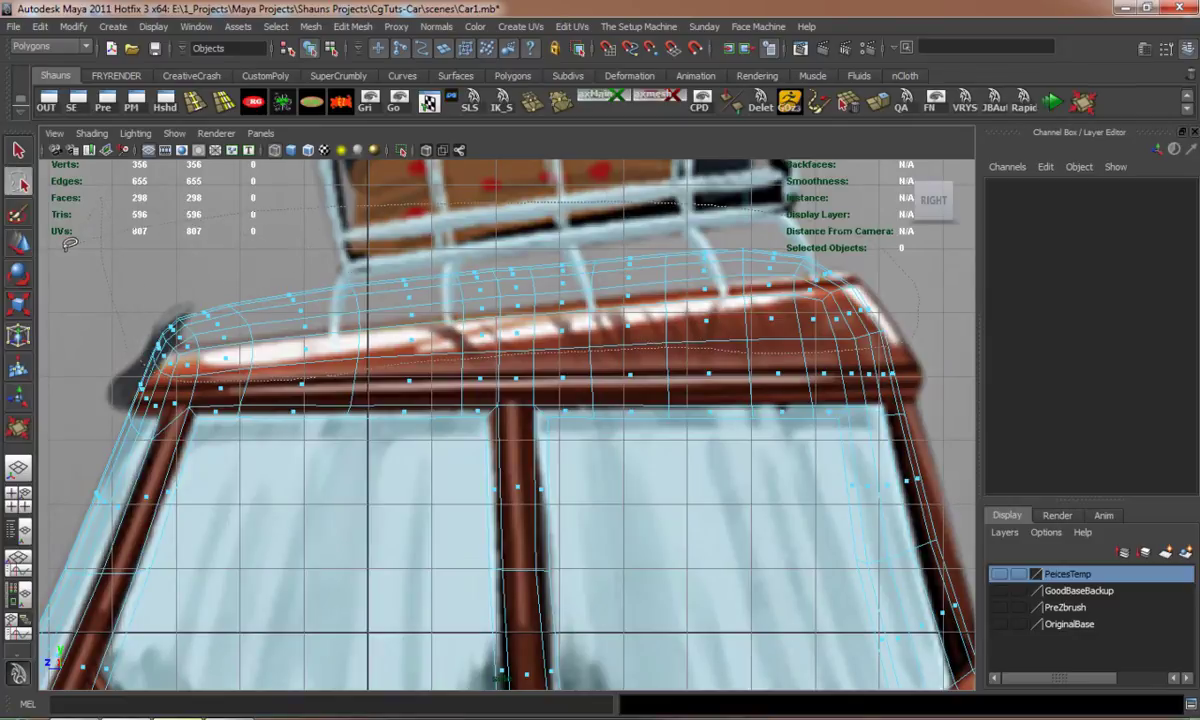
drag(70, 243, 72, 240)
alt+middle_drag(215, 356, 254, 340)
scroll(255, 342, up, 2)
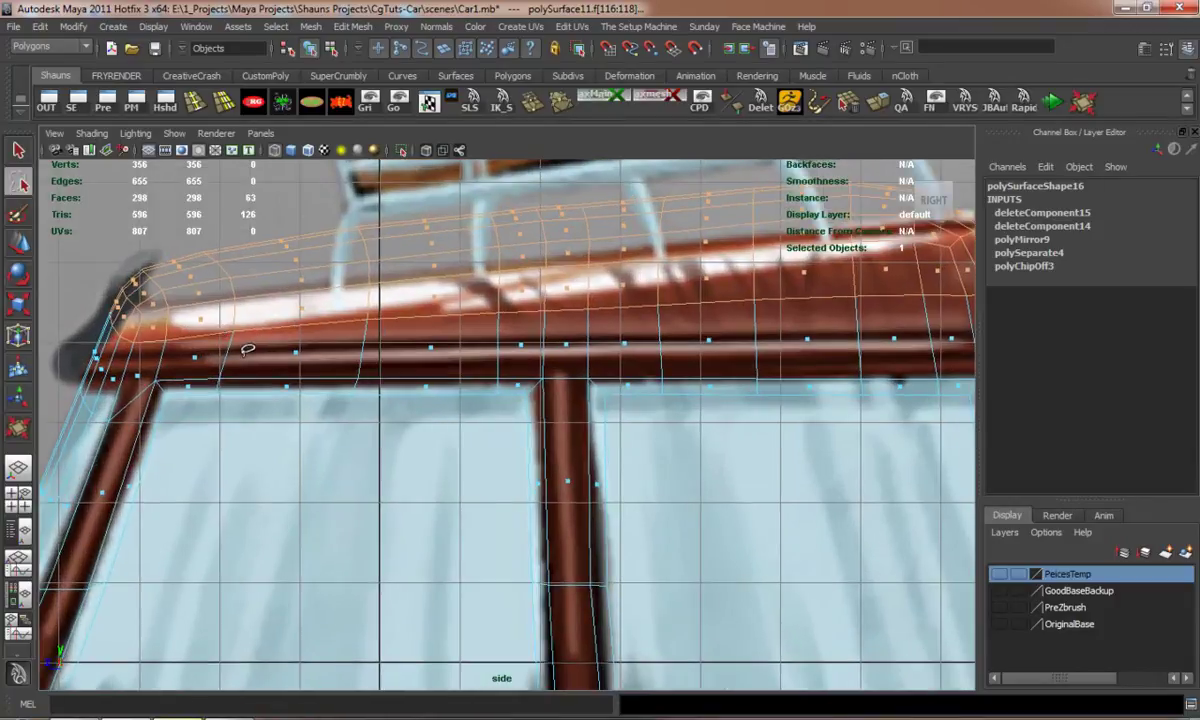
Extract the selected roof faces as a separate piece and return to object mode.
scroll(316, 346, down, 5)
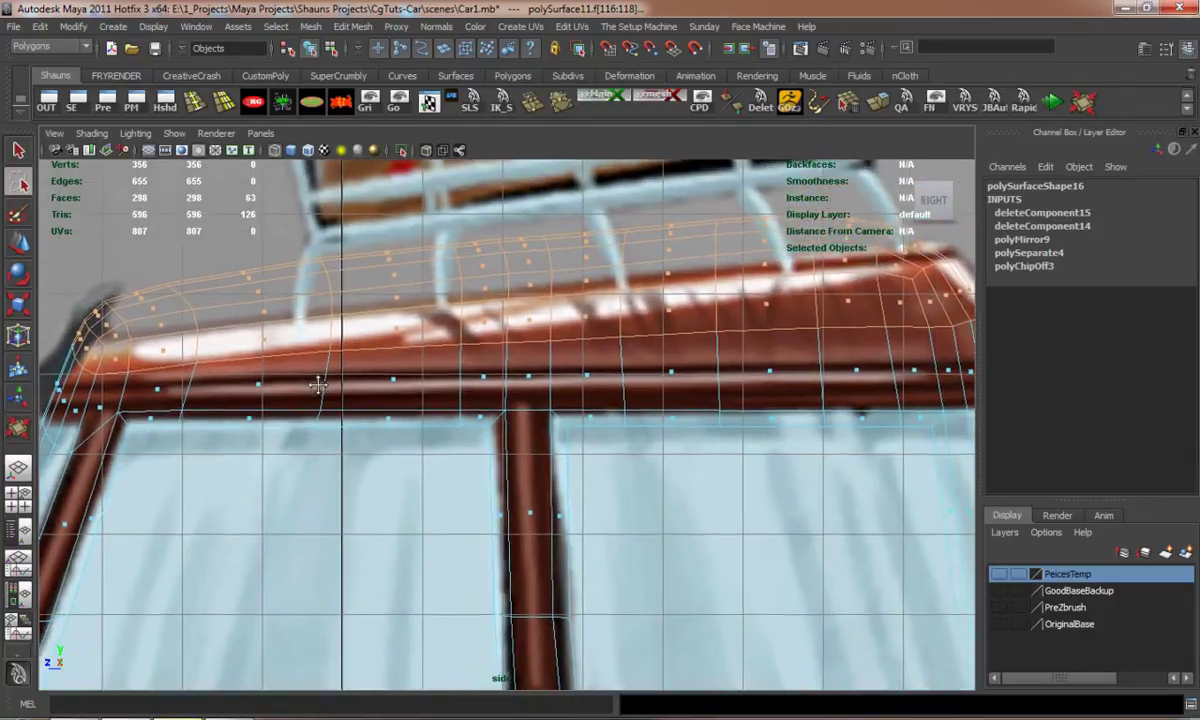
alt+right_drag(512, 420, 521, 413)
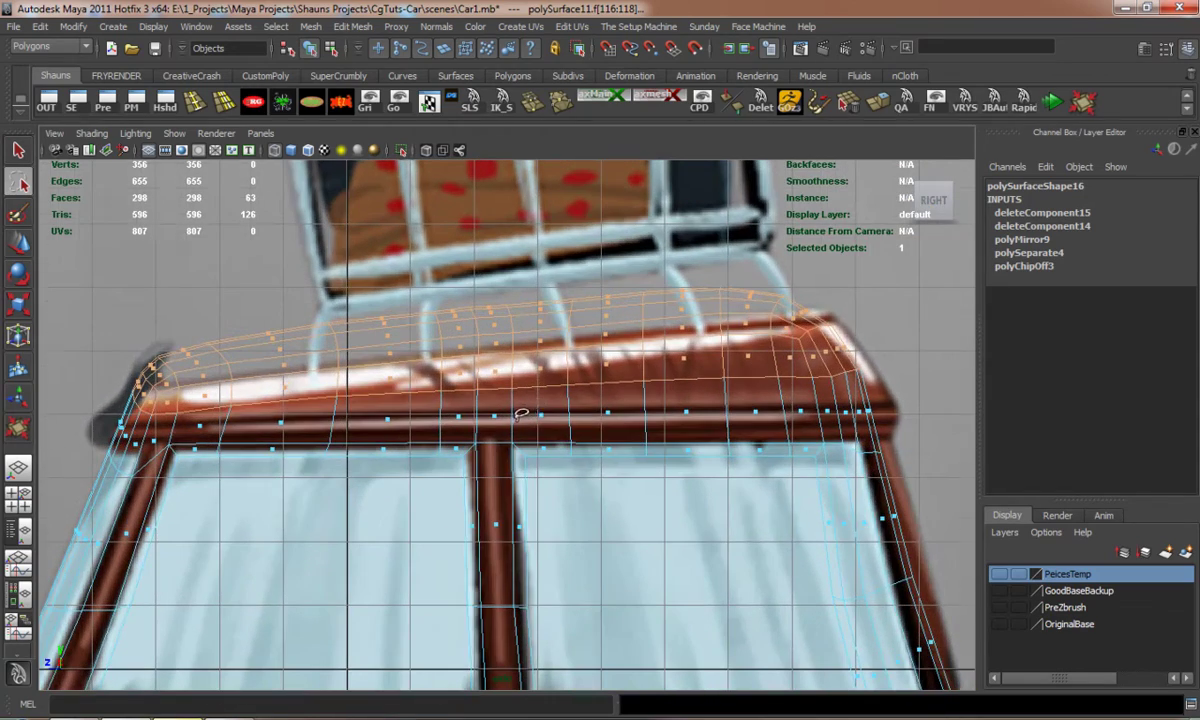
key(space)
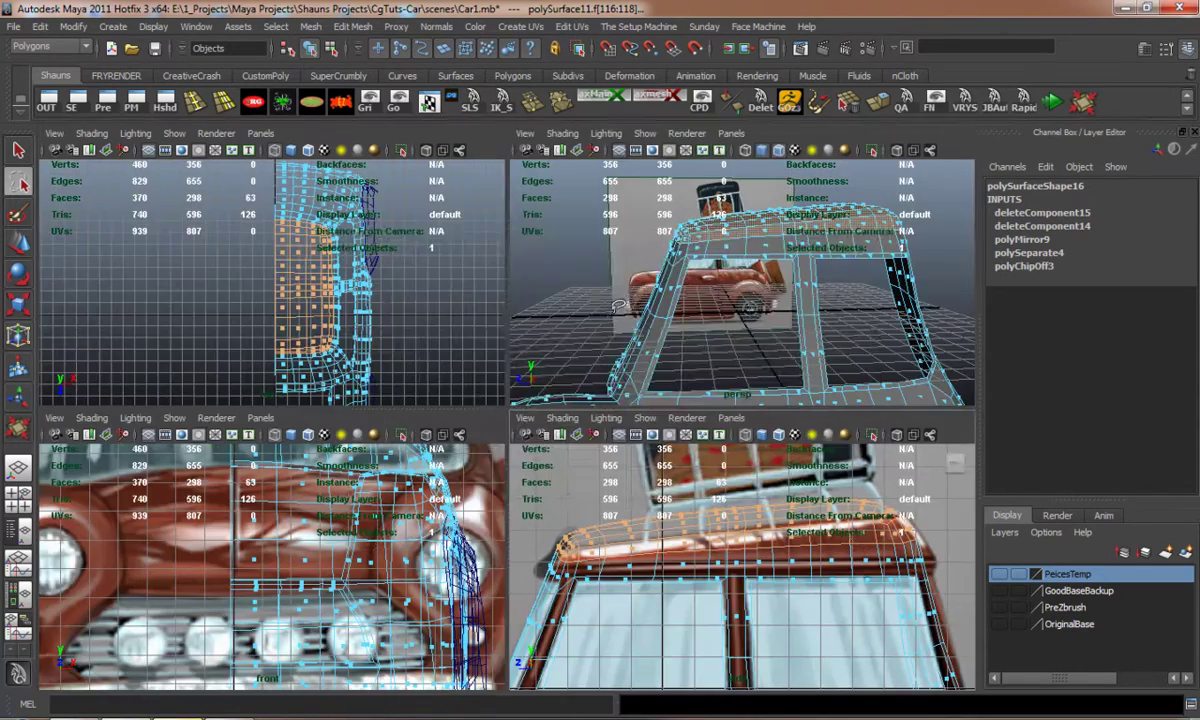
key(space)
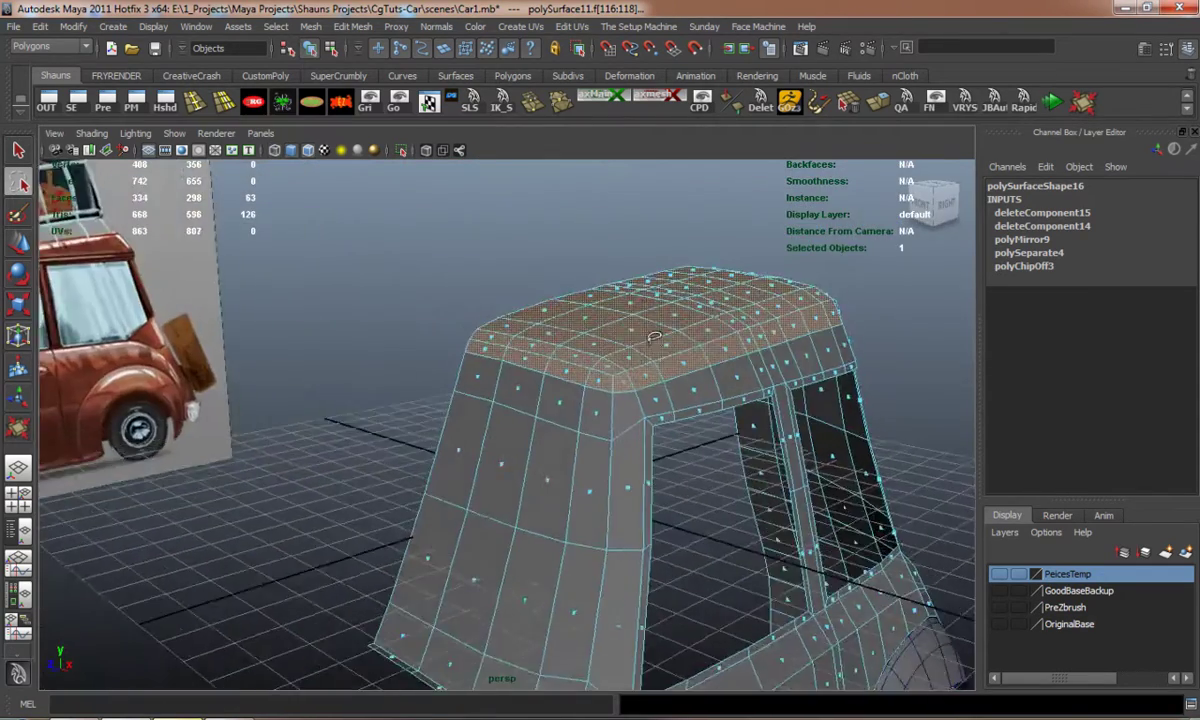
alt+right_drag(654, 337, 514, 276)
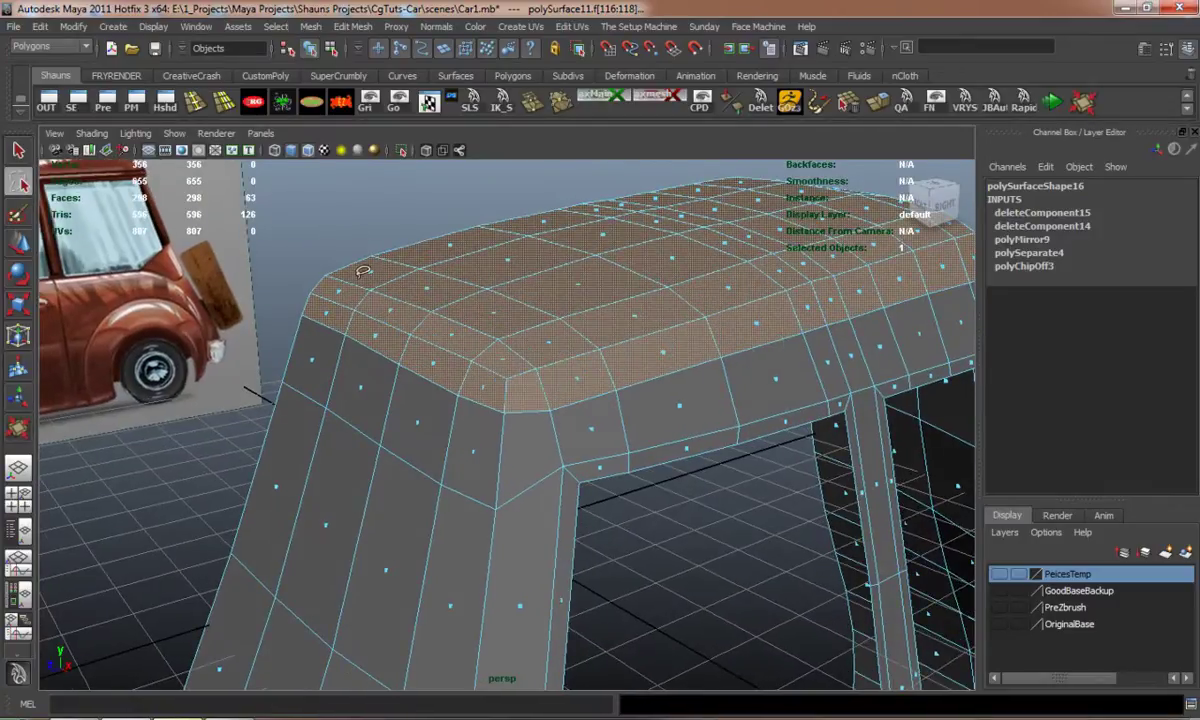
alt+drag(363, 271, 344, 292)
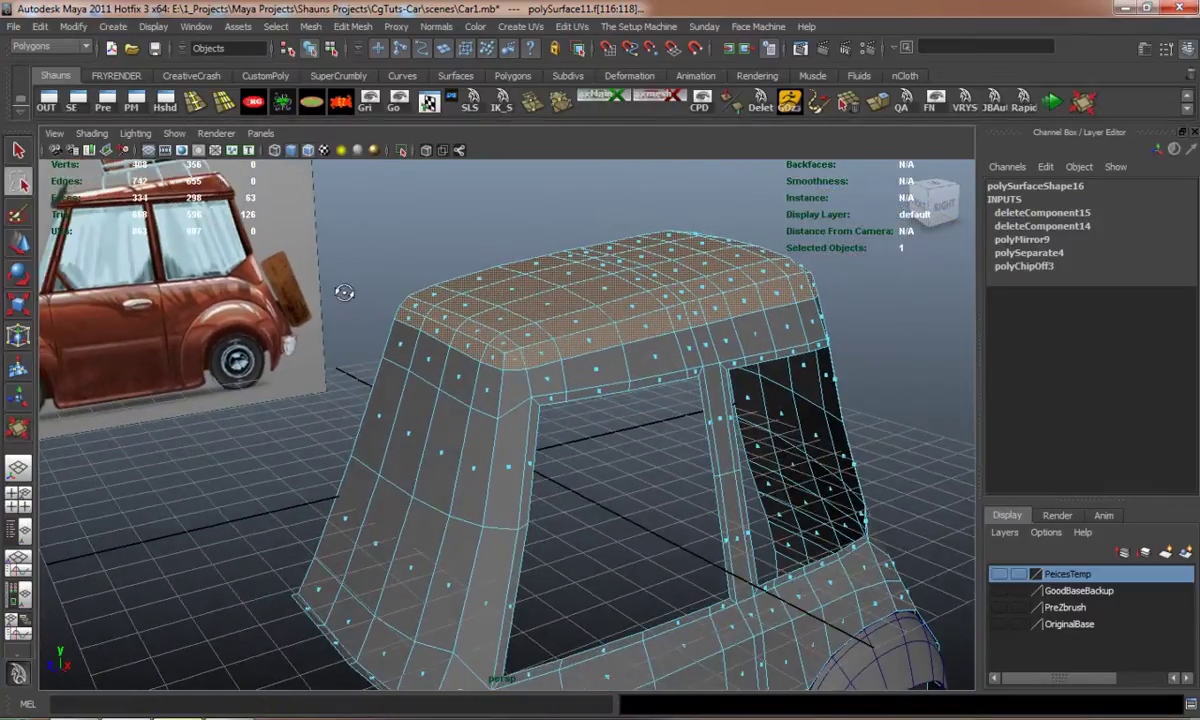
click(313, 27)
click(335, 68)
right_click(459, 267)
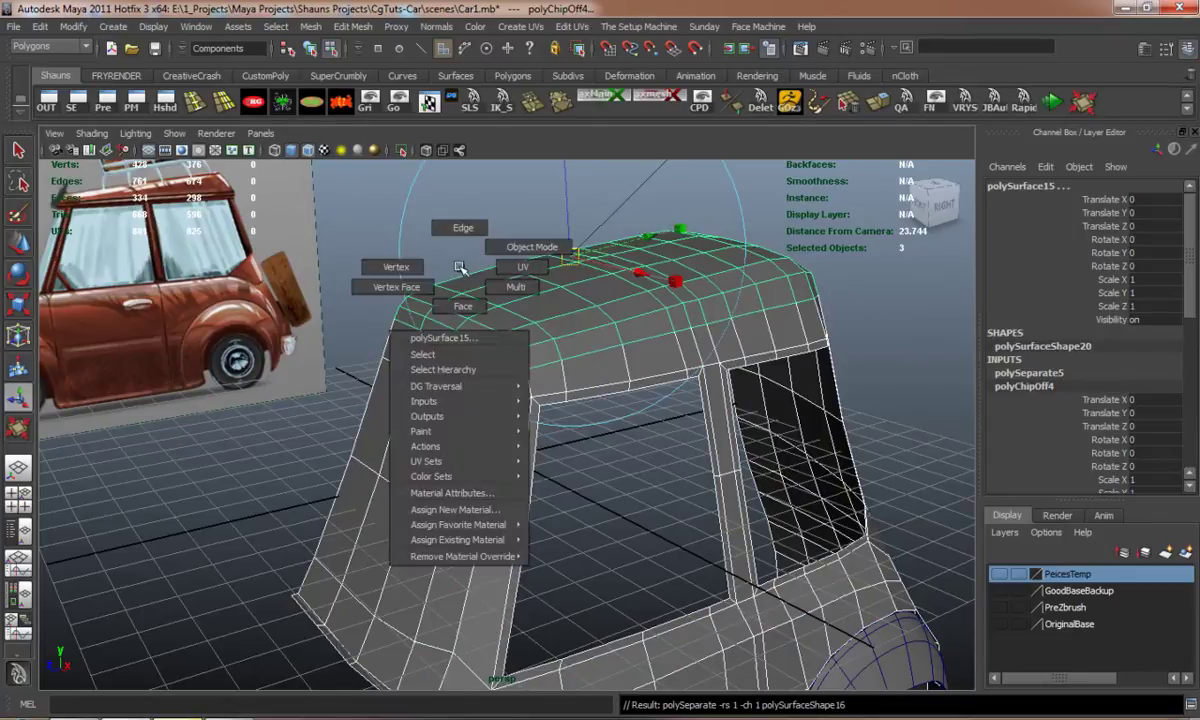
right_drag(459, 267, 532, 247)
Preview the body and roof pieces smoothed and examine the seam around the roof.
click(299, 277)
click(470, 336)
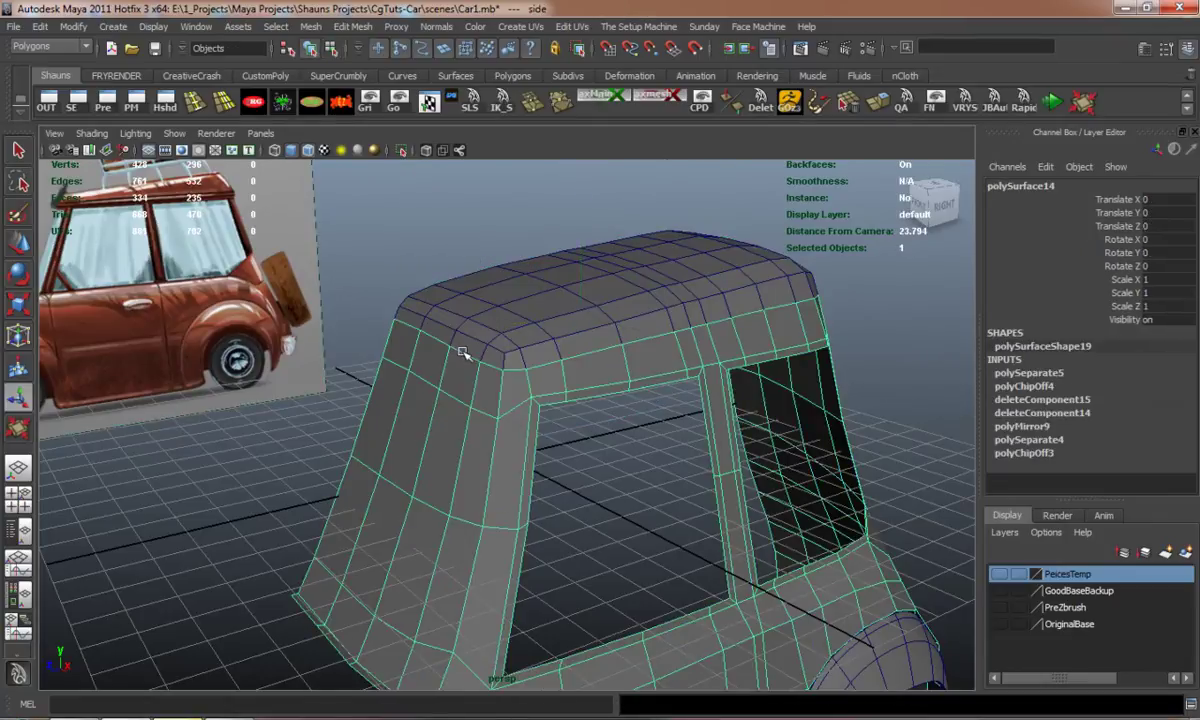
key(3)
click(330, 370)
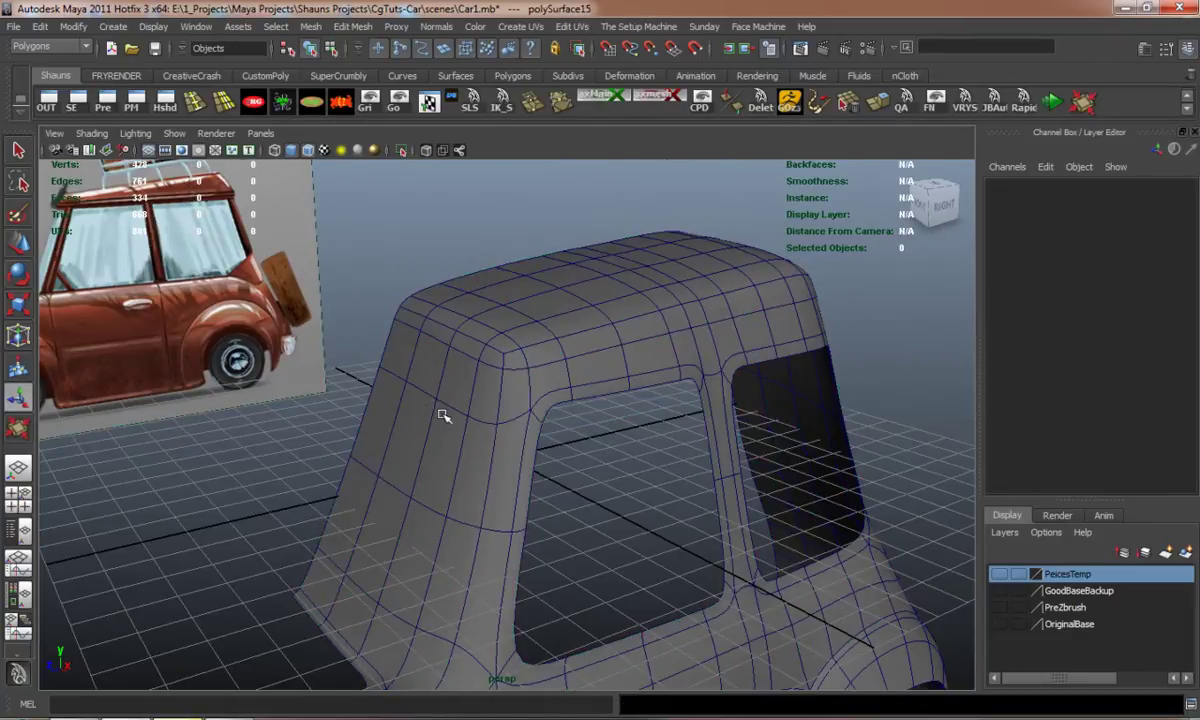
alt+drag(442, 415, 368, 352)
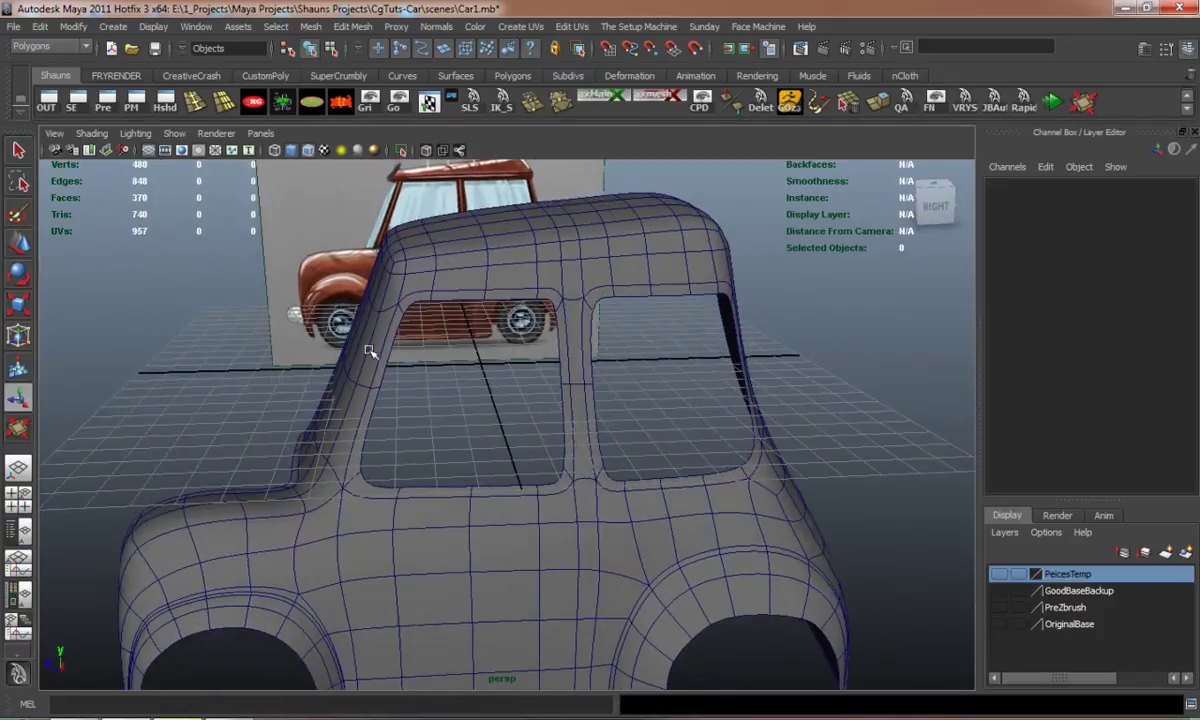
Centre the roof piece's pivot, clear its history and raise it to a Translate Y of 0.061.
click(519, 285)
mouse_move(519, 285)
alt+mouse_down()
mouse_move(482, 316)
mouse_move(484, 330)
mouse_move(541, 319)
mouse_move(437, 348)
mouse_move(461, 263)
mouse_move(474, 314)
mouse_move(509, 300)
alt+mouse_up()
click(459, 286)
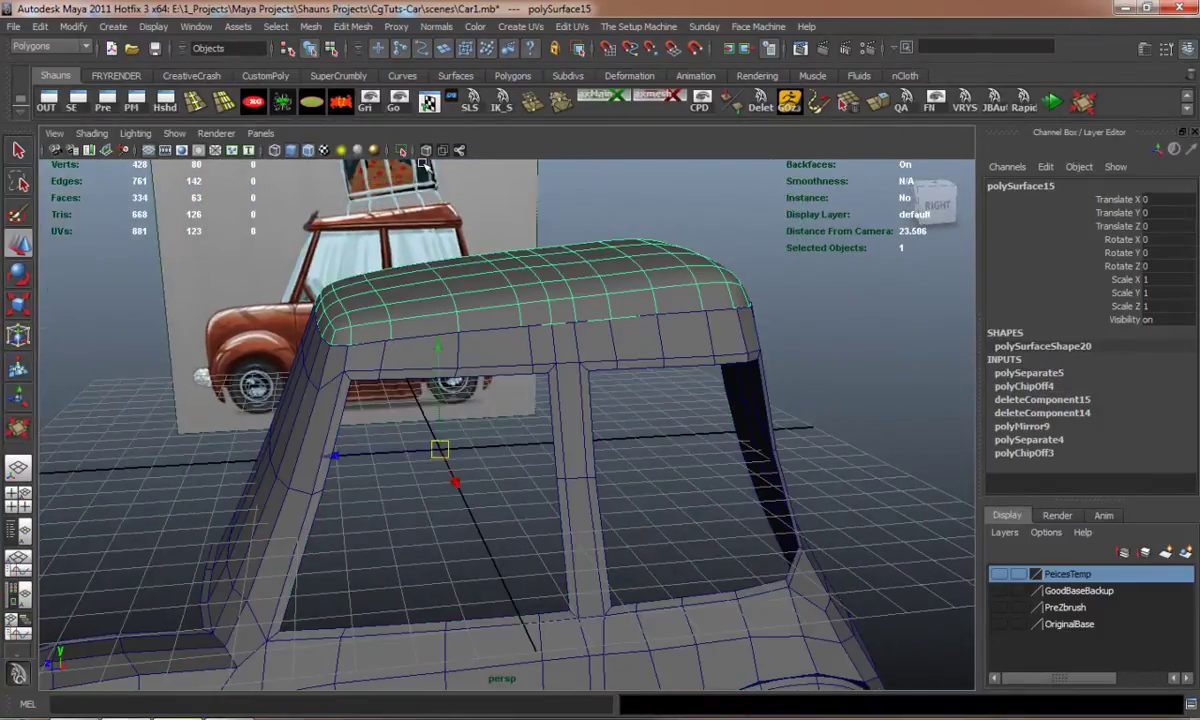
click(331, 108)
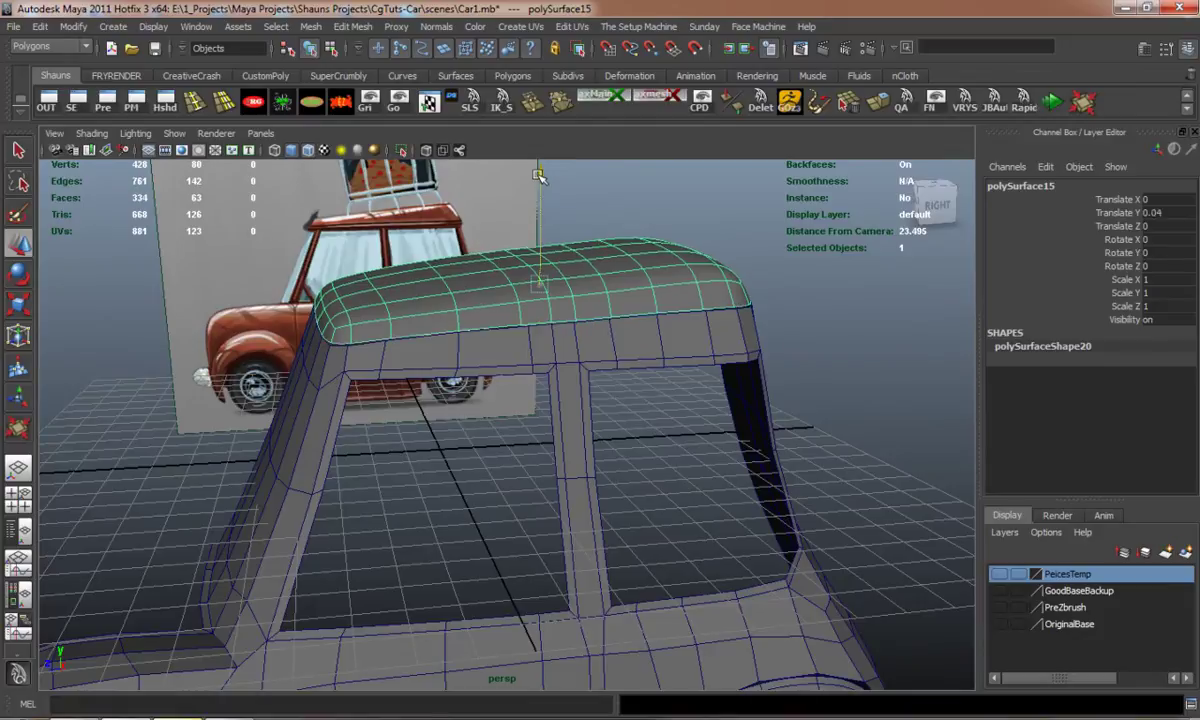
alt+drag(355, 355, 407, 367)
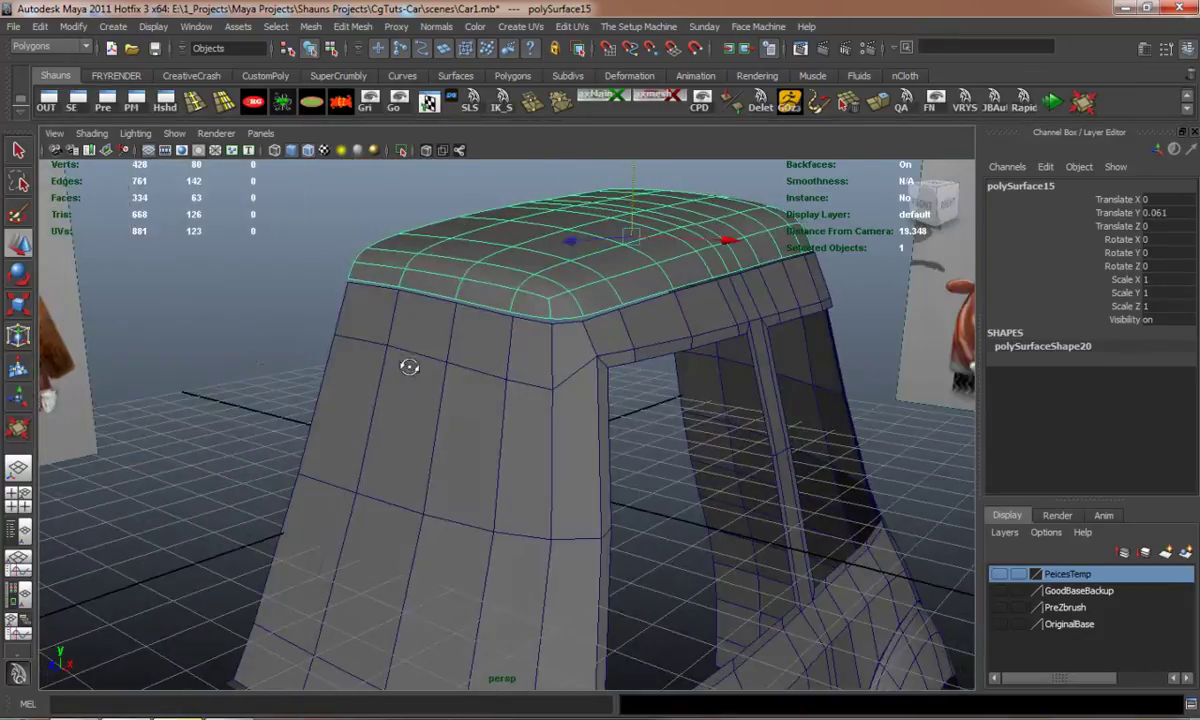
click(257, 351)
Mirror the half body, without the roof piece, across the centre line with Mirror Geometry.
alt+drag(257, 351, 338, 415)
alt+drag(359, 379, 413, 380)
click(480, 368)
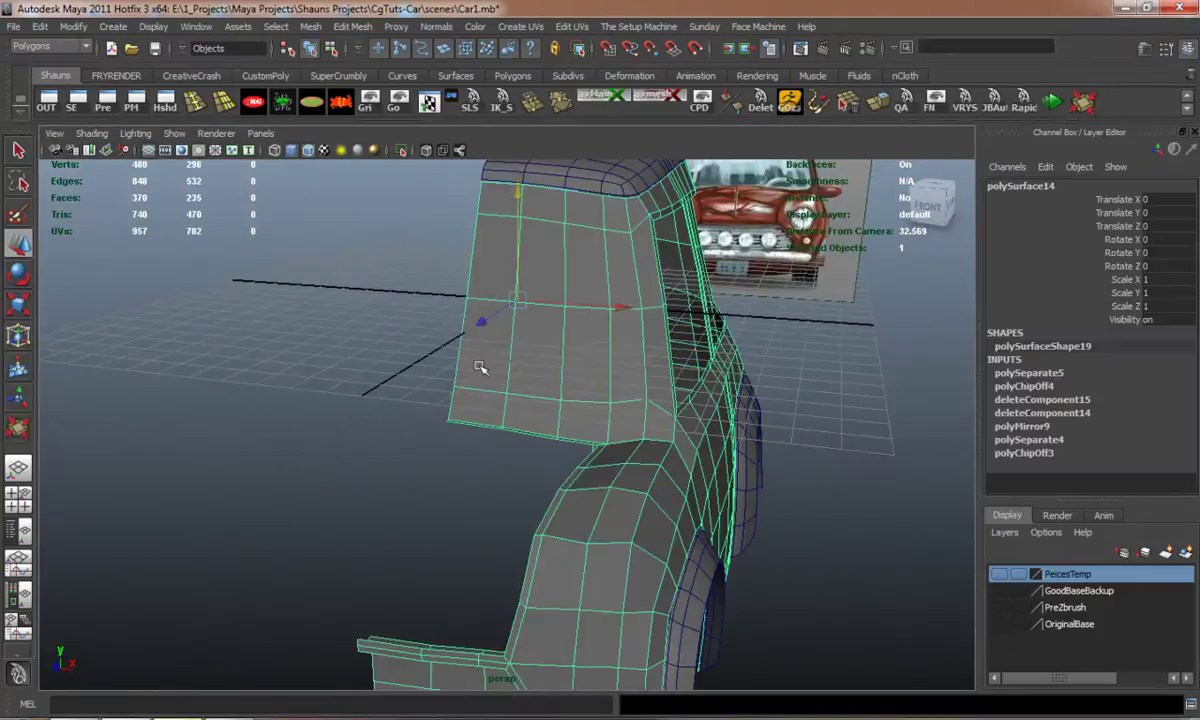
click(310, 27)
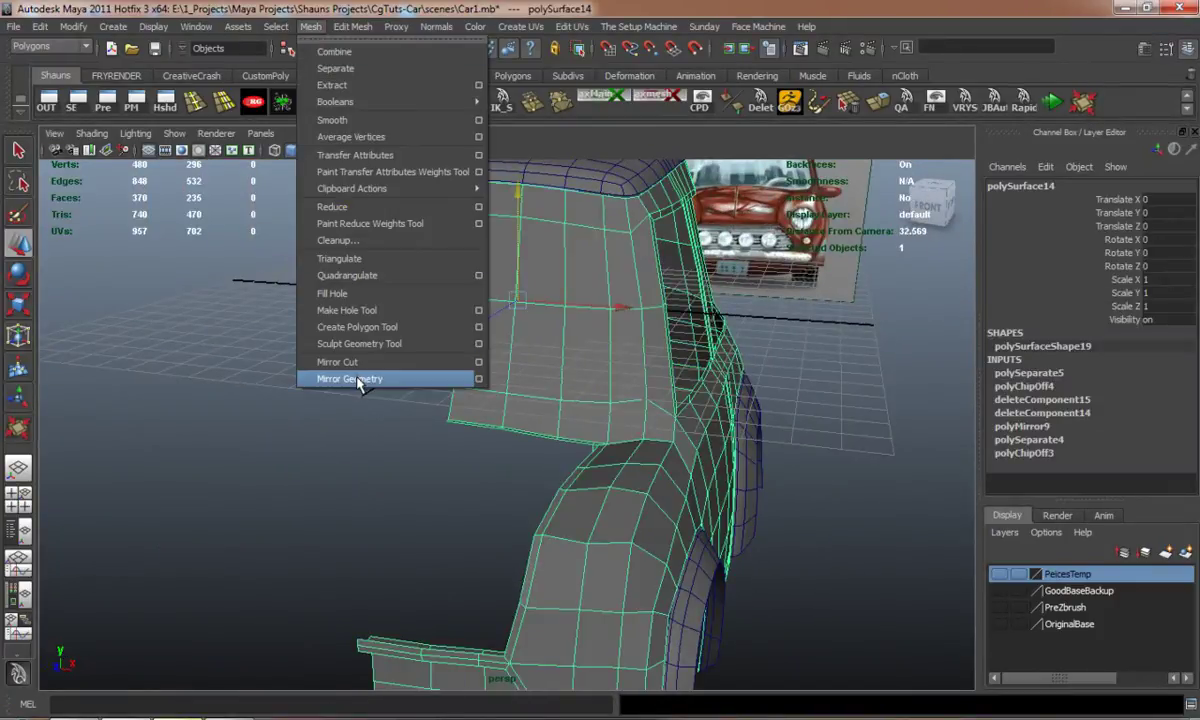
click(365, 377)
alt+drag(403, 396, 458, 394)
click(745, 331)
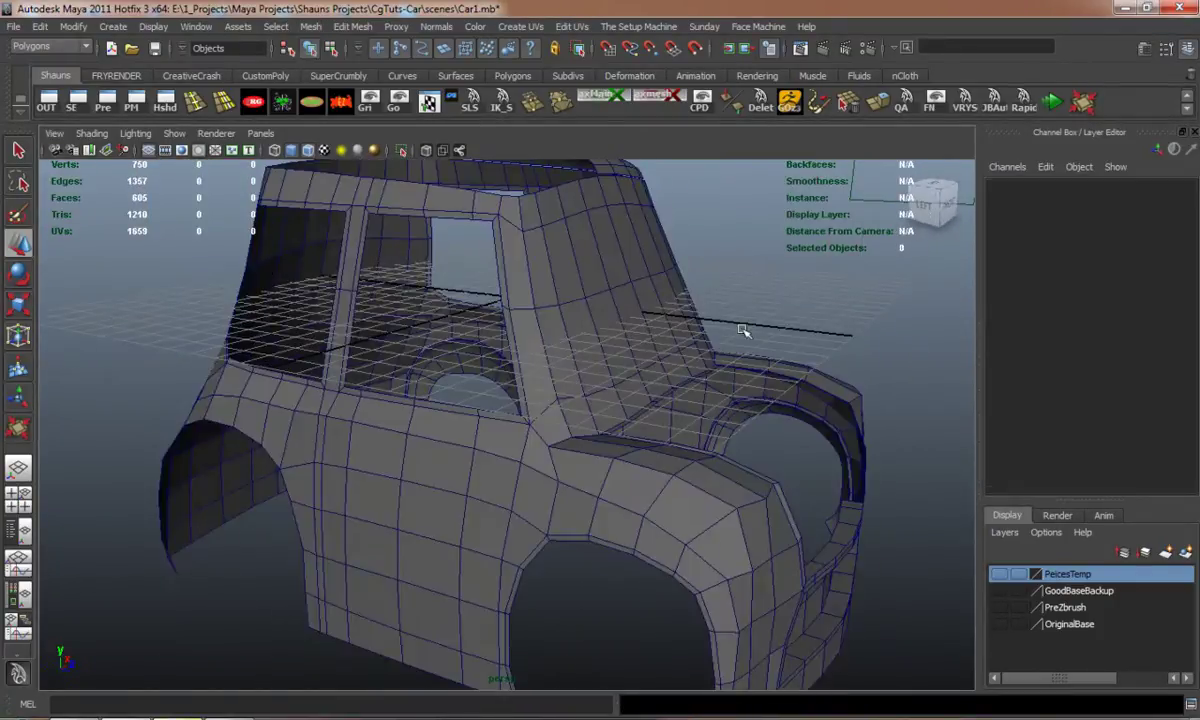
Switch the mirrored body to face selection and compare its windshield area with the front reference image.
alt+right_drag(745, 332, 668, 362)
alt+drag(668, 362, 516, 373)
alt+right_drag(470, 326, 493, 346)
alt+drag(493, 348, 435, 322)
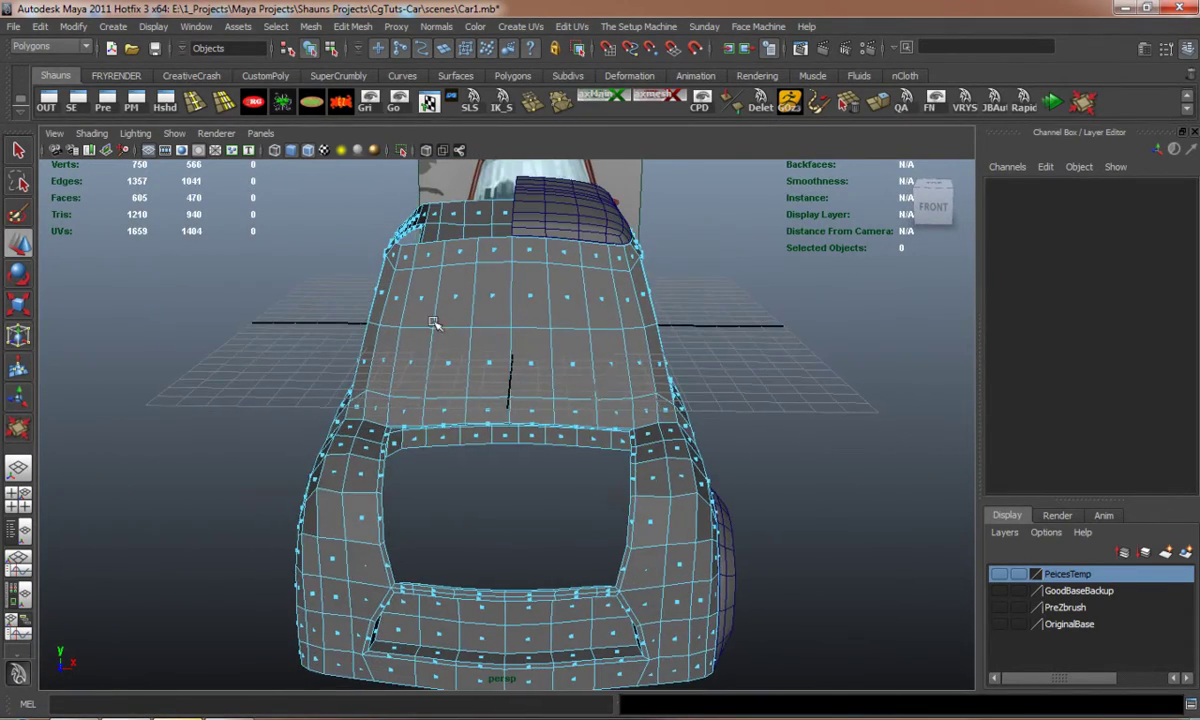
key(space)
key(space)
alt+right_drag(318, 474, 403, 280)
alt+middle_drag(403, 280, 427, 432)
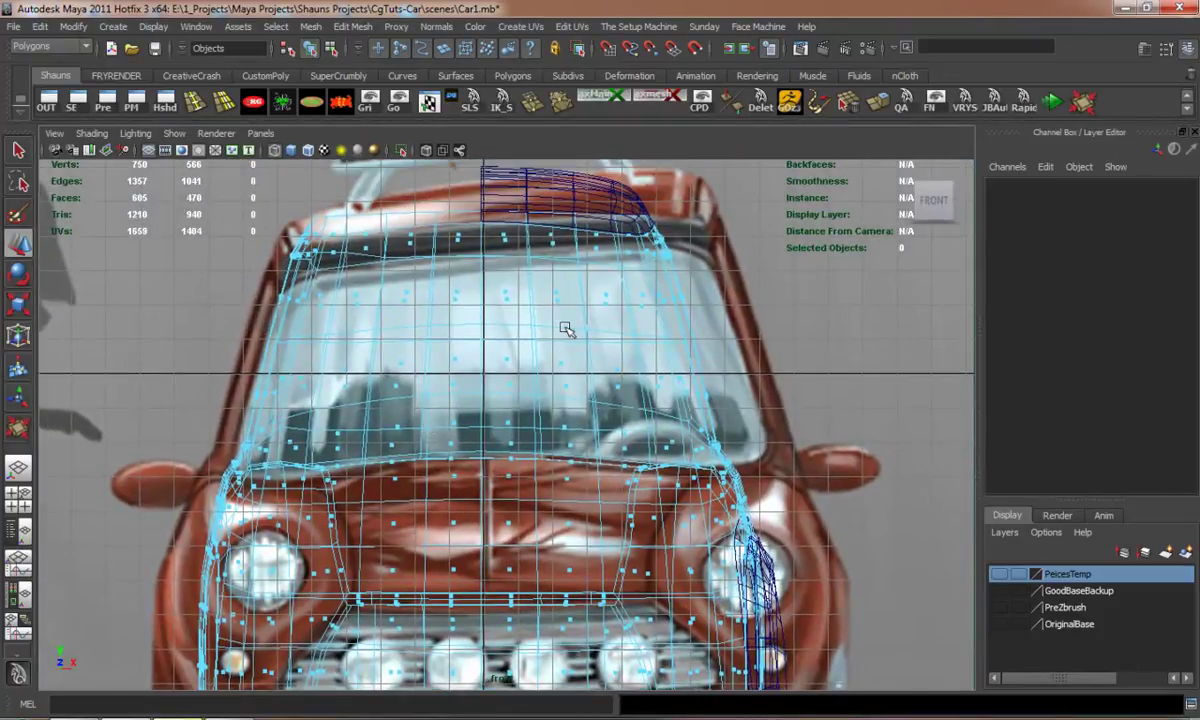
key(space)
key(space)
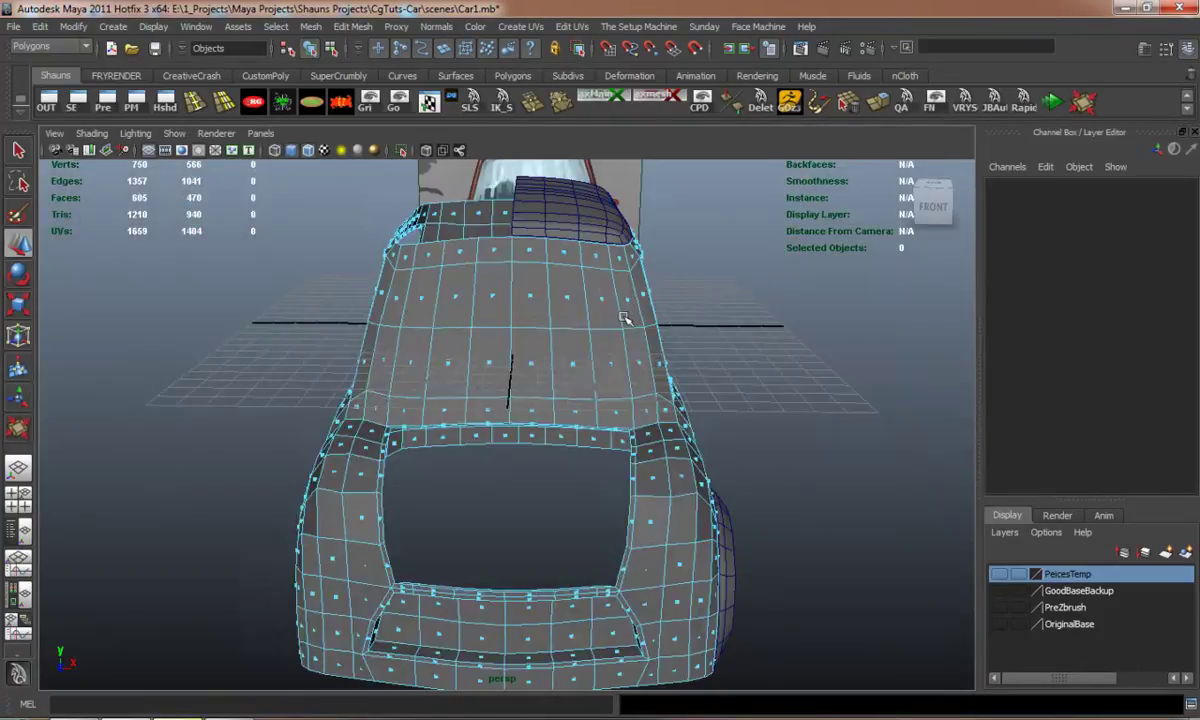
Select the upper row of faces across the windshield area of the mirrored body.
key(3)
scroll(611, 340, up, 4)
key(1)
alt+drag(611, 340, 467, 400)
scroll(544, 372, up, 2)
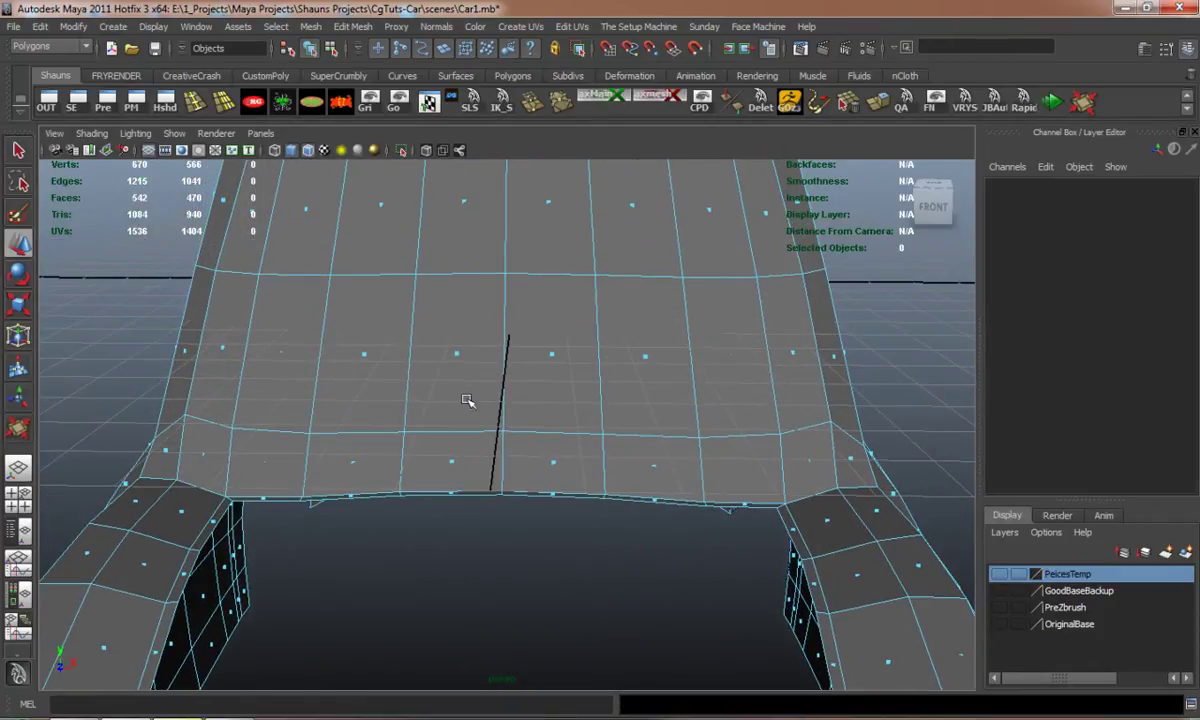
alt+drag(325, 409, 379, 453)
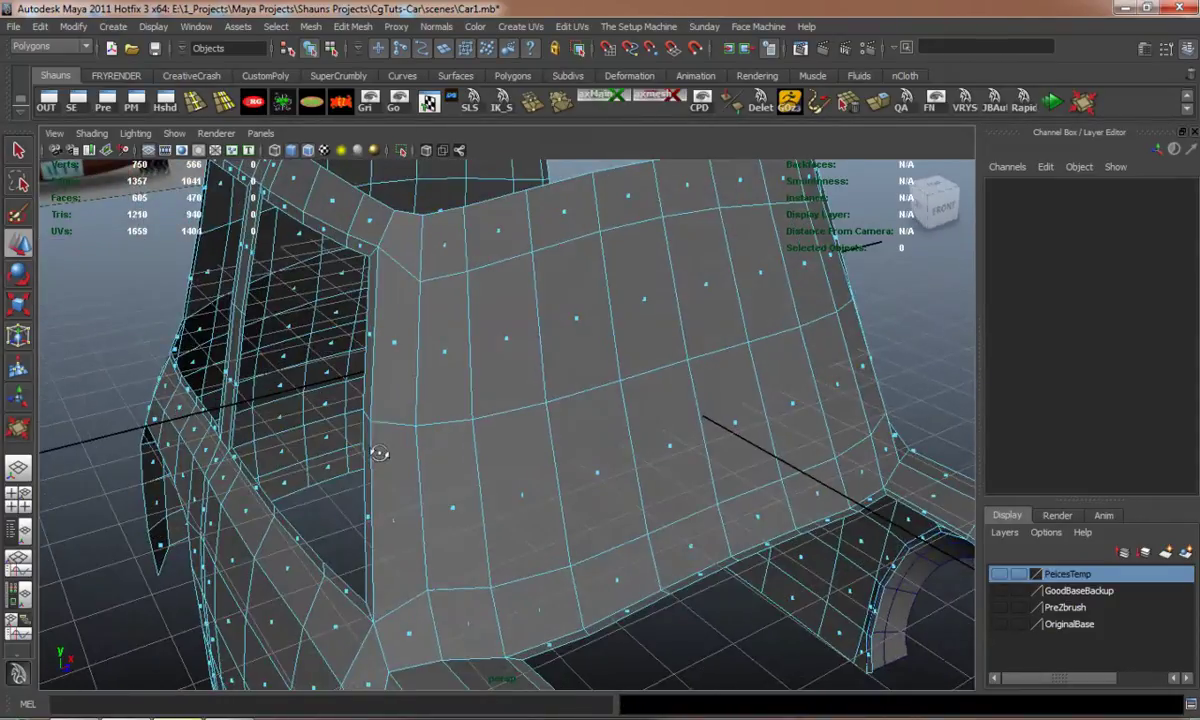
click(445, 350)
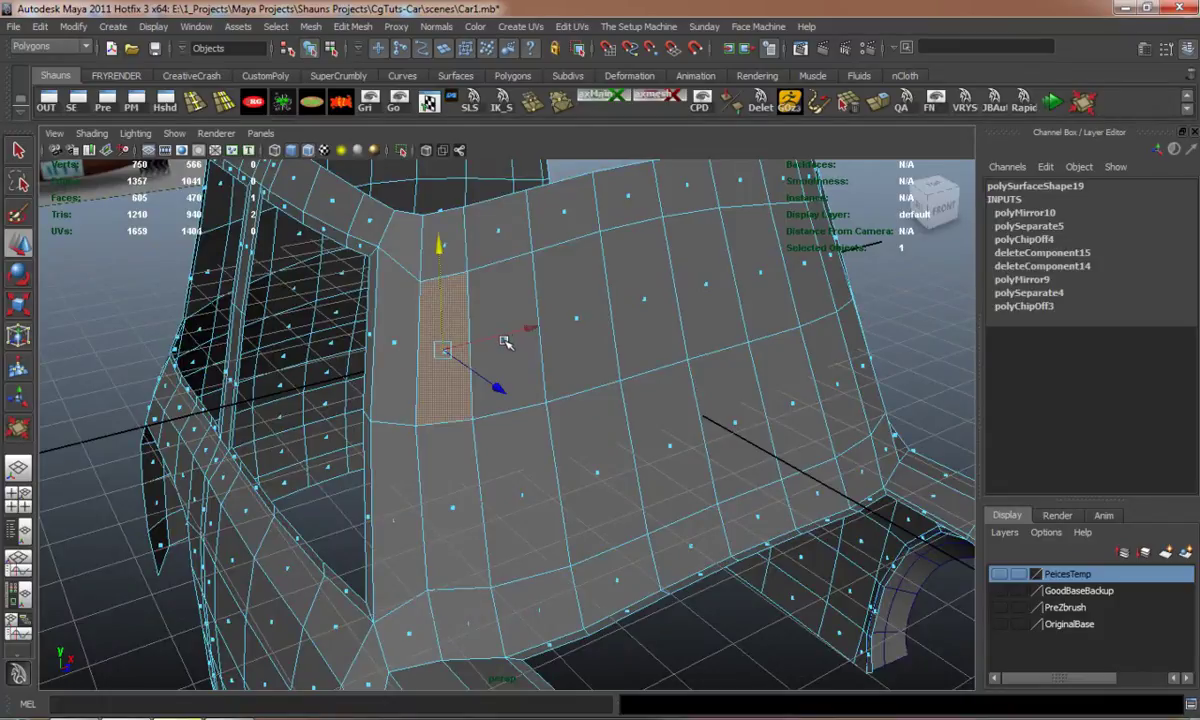
shift+click(580, 318)
alt+drag(614, 352, 750, 335)
key(ctrl+z)
alt+right_drag(531, 480, 530, 484)
alt+drag(415, 447, 485, 408)
alt+middle_drag(230, 365, 314, 353)
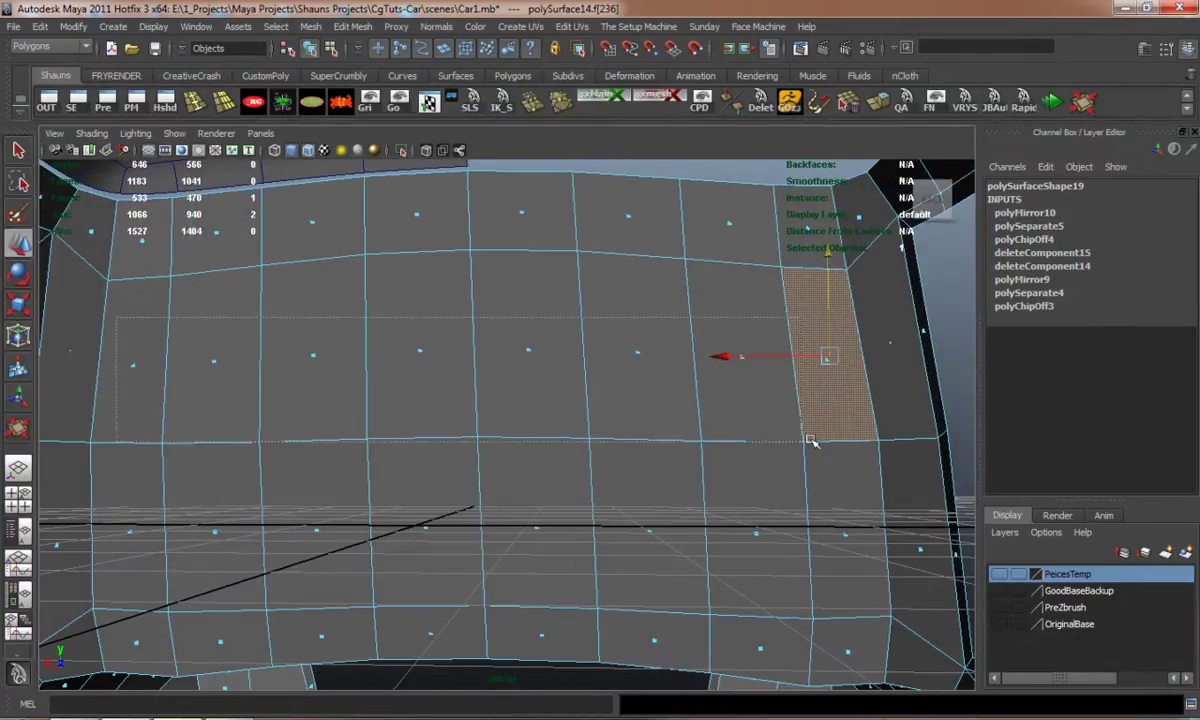
drag(845, 426, 845, 426)
alt+drag(663, 421, 660, 432)
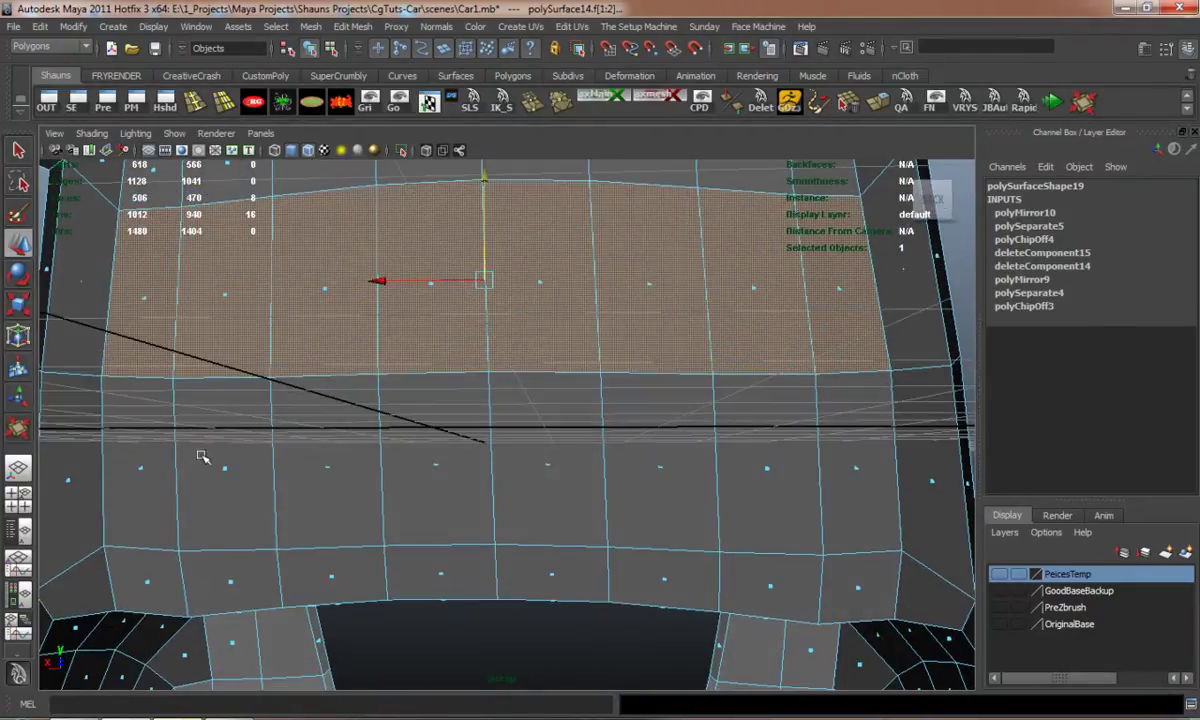
Add the middle and lower rows of windshield faces to the selection.
shift+drag(872, 523, 872, 523)
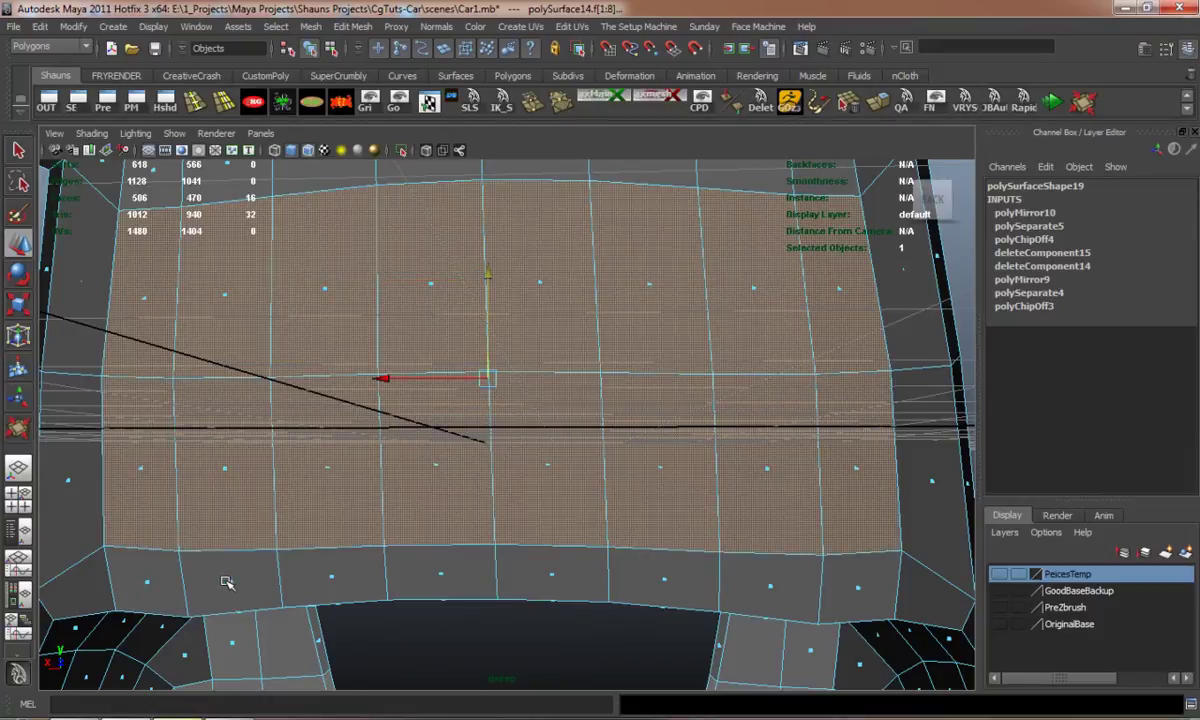
shift+click(231, 583)
shift+click(157, 583)
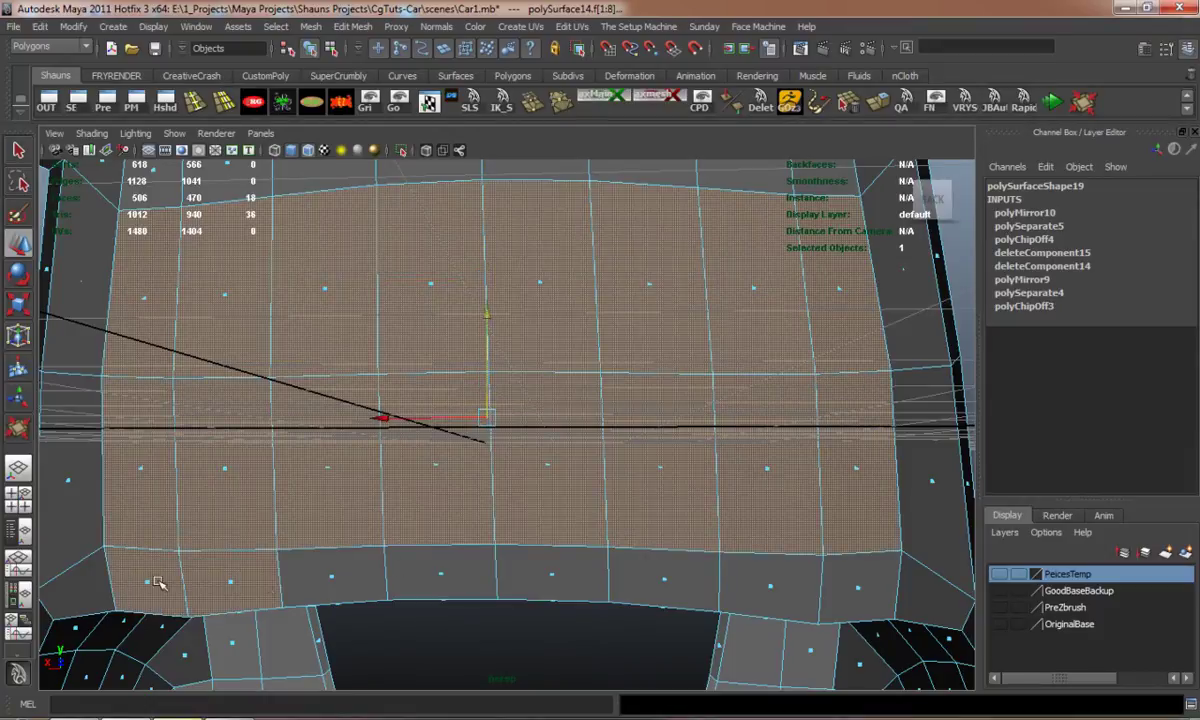
shift+click(333, 580)
shift+click(440, 575)
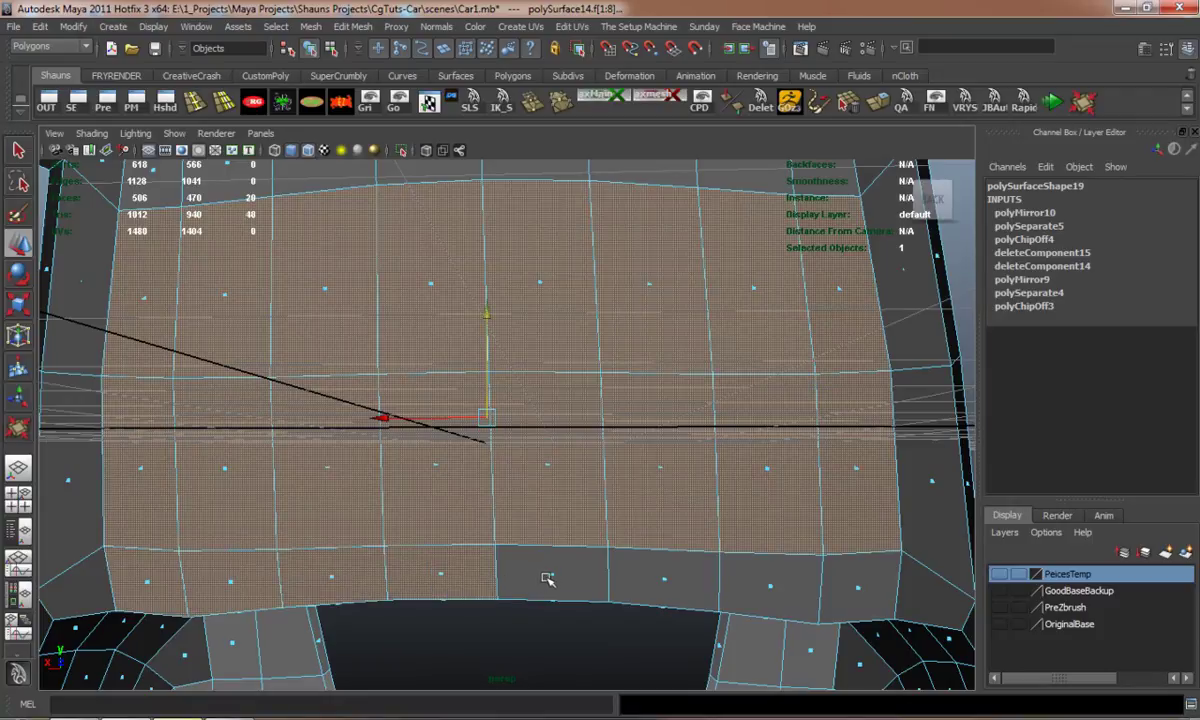
shift+click(549, 575)
shift+click(665, 580)
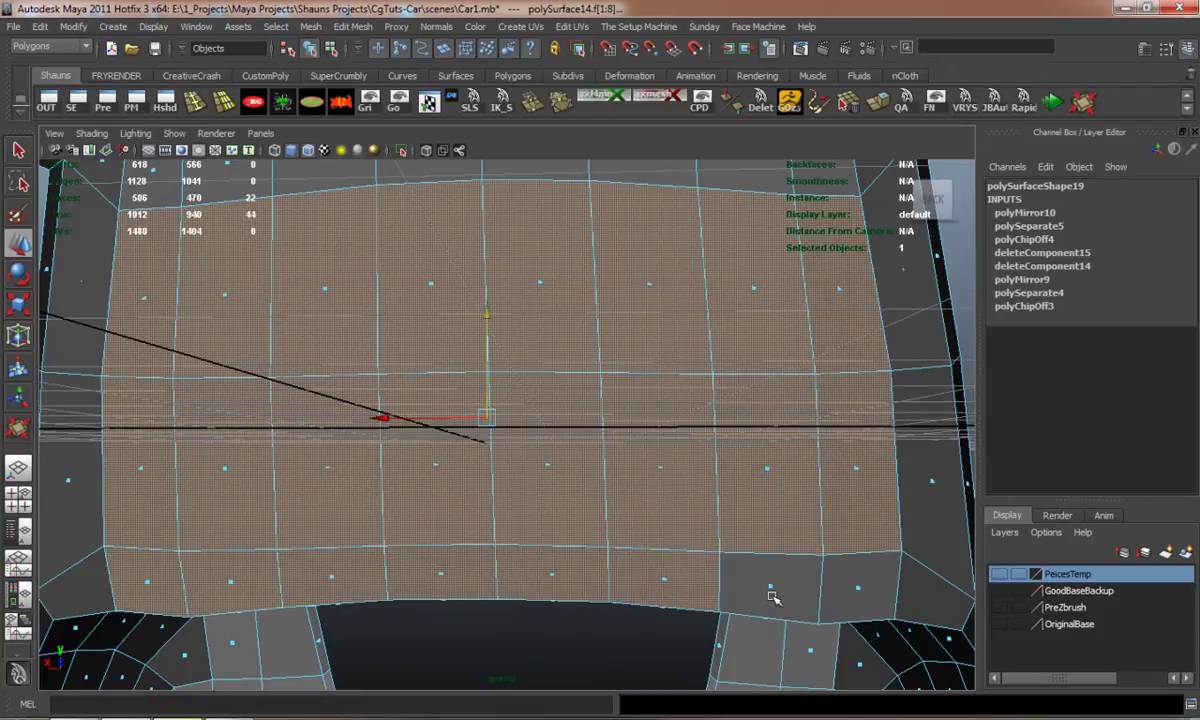
shift+click(770, 585)
shift+click(806, 556)
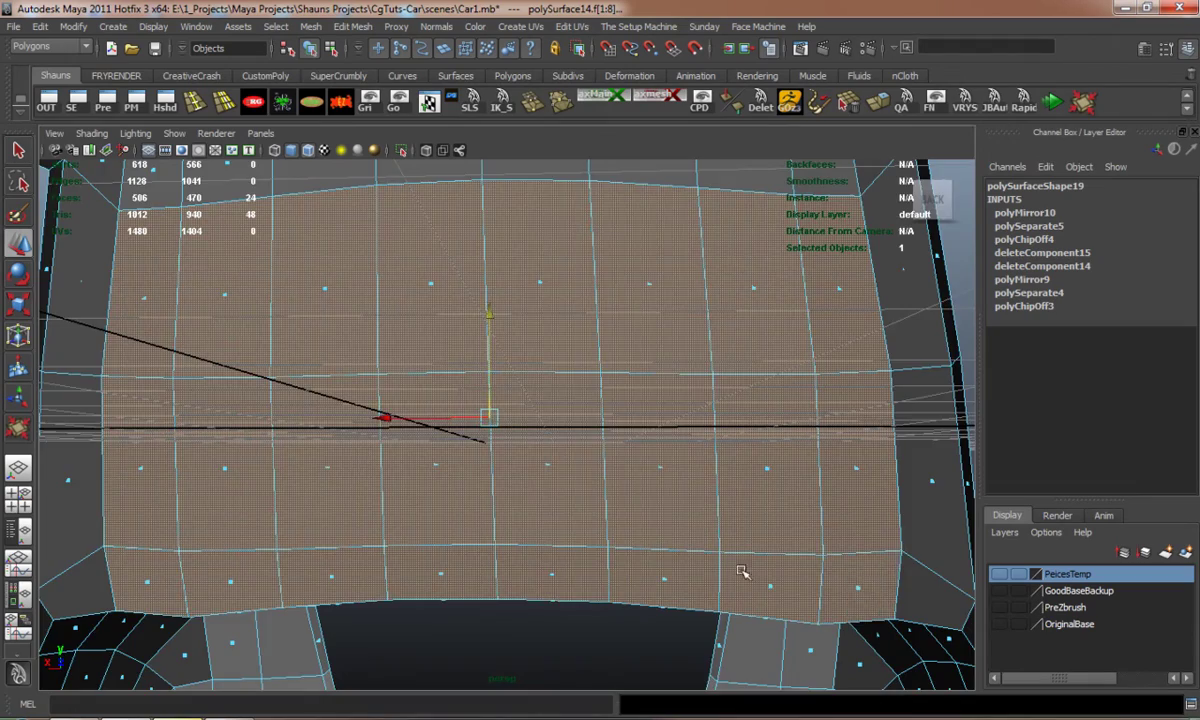
Extrude the selected windshield faces and inset them slightly to leave a narrow border around the opening.
alt+drag(777, 571, 350, 455)
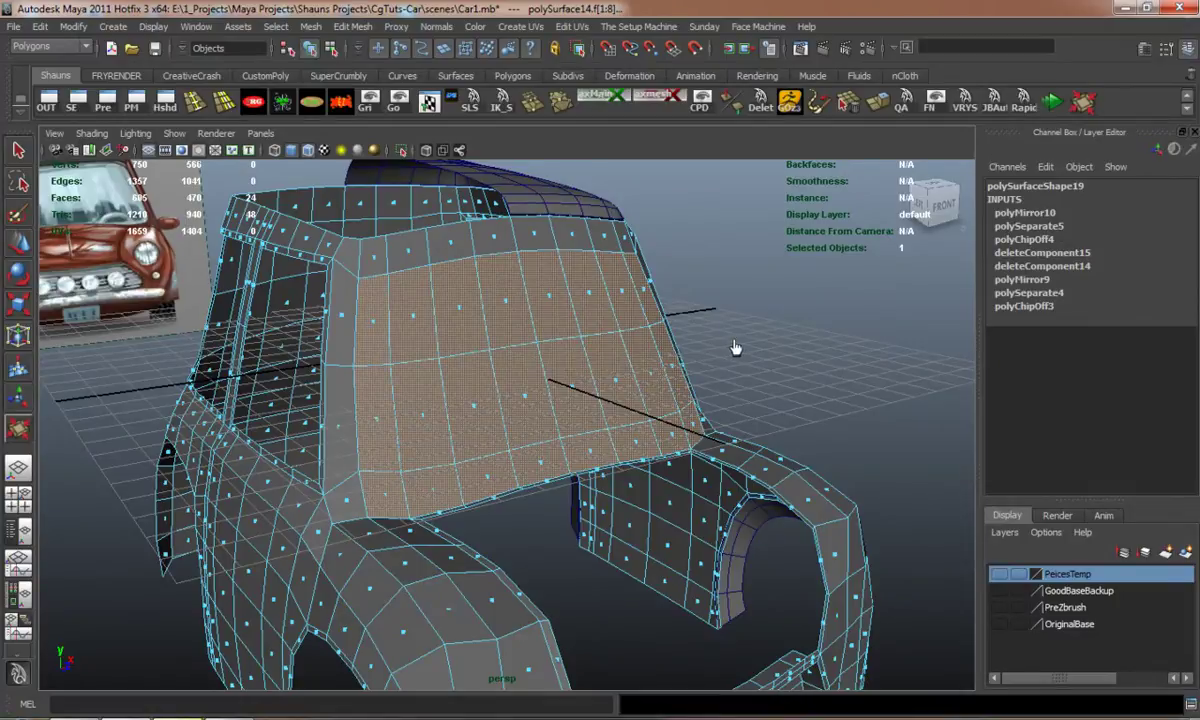
key(ctrl+e)
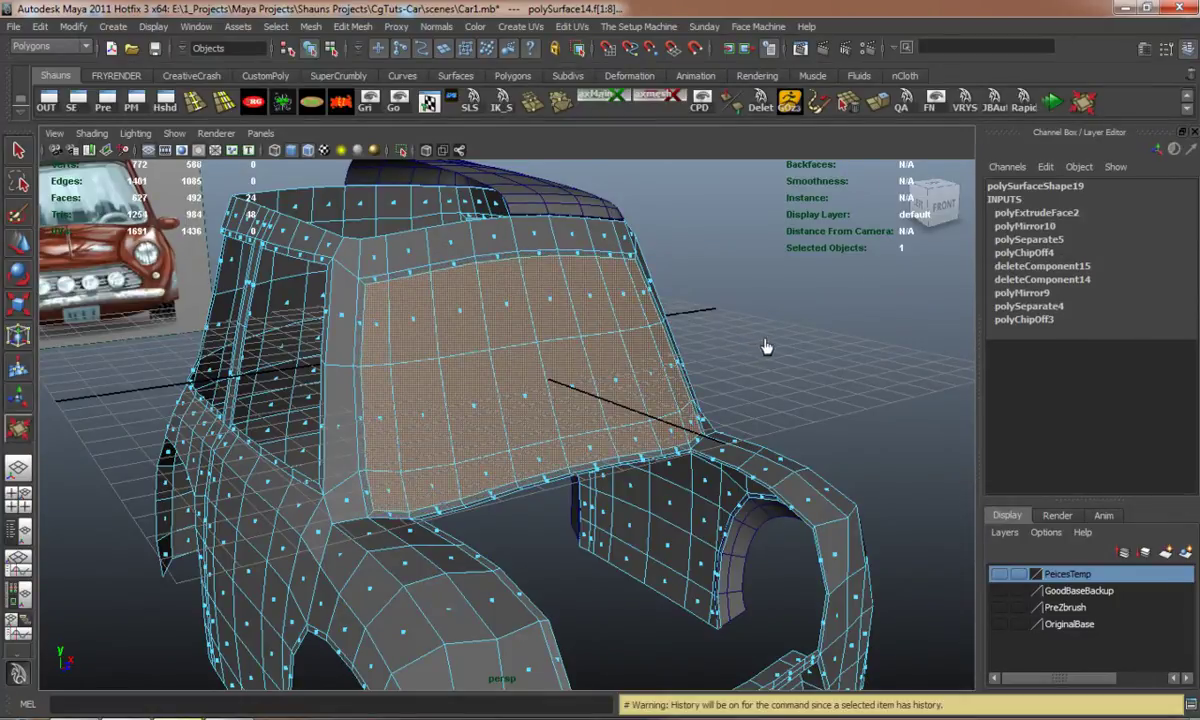
alt+drag(680, 360, 348, 370)
key(ctrl+z)
alt+drag(205, 360, 470, 364)
scroll(705, 390, up, 5)
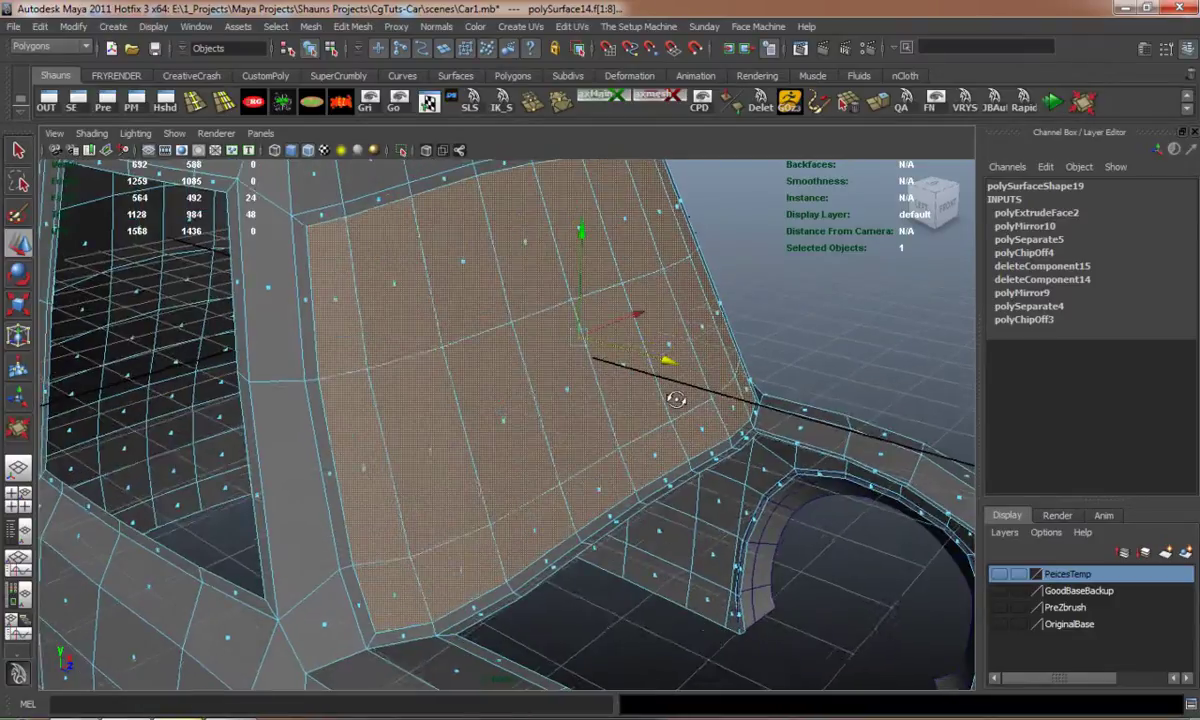
Duplicate the inset windshield faces as a separate piece with Duplicate Face and return to object selection.
click(355, 27)
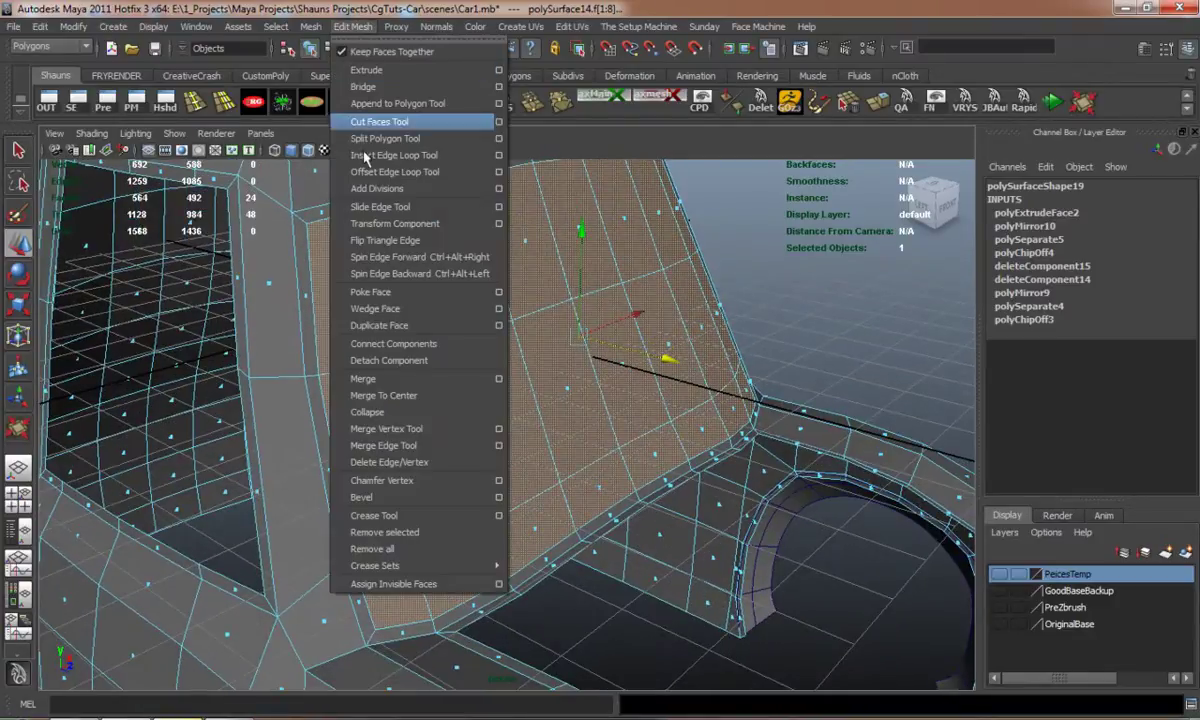
click(365, 322)
right_click(378, 315)
right_drag(378, 315, 398, 298)
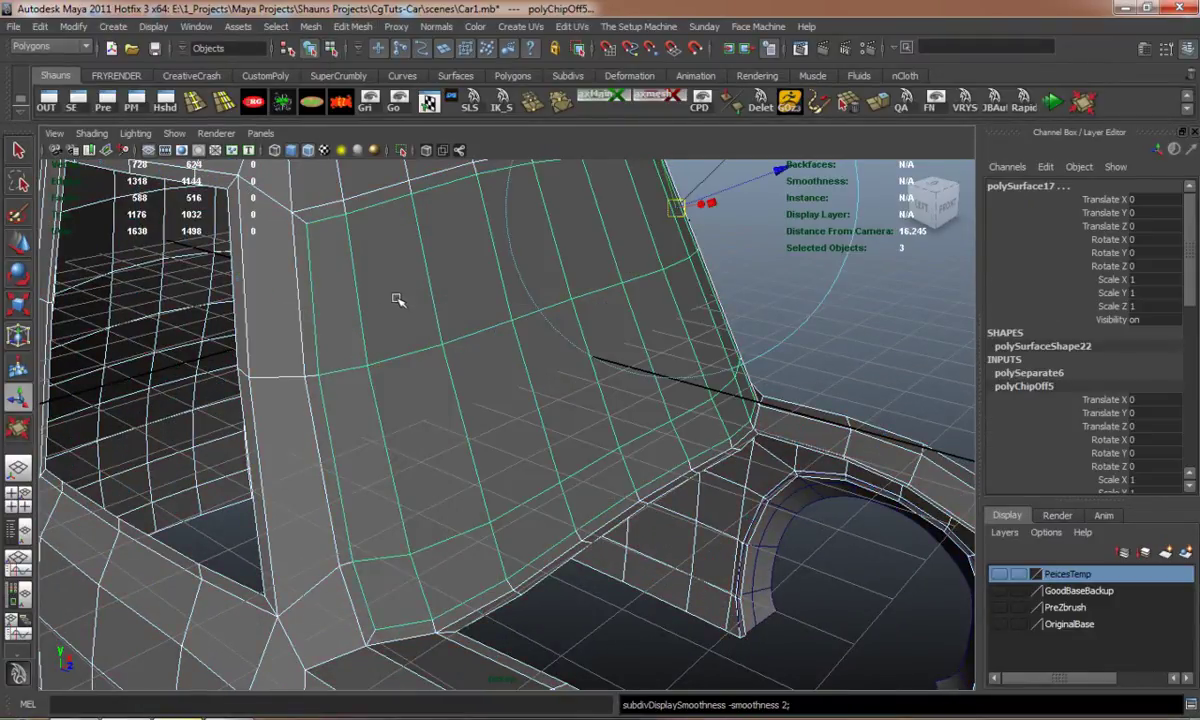
Clear the history of the body and new windshield piece, and put the windshield on the PeicesTemp layer.
key(3)
shift+click(280, 300)
scroll(432, 338, down, 5)
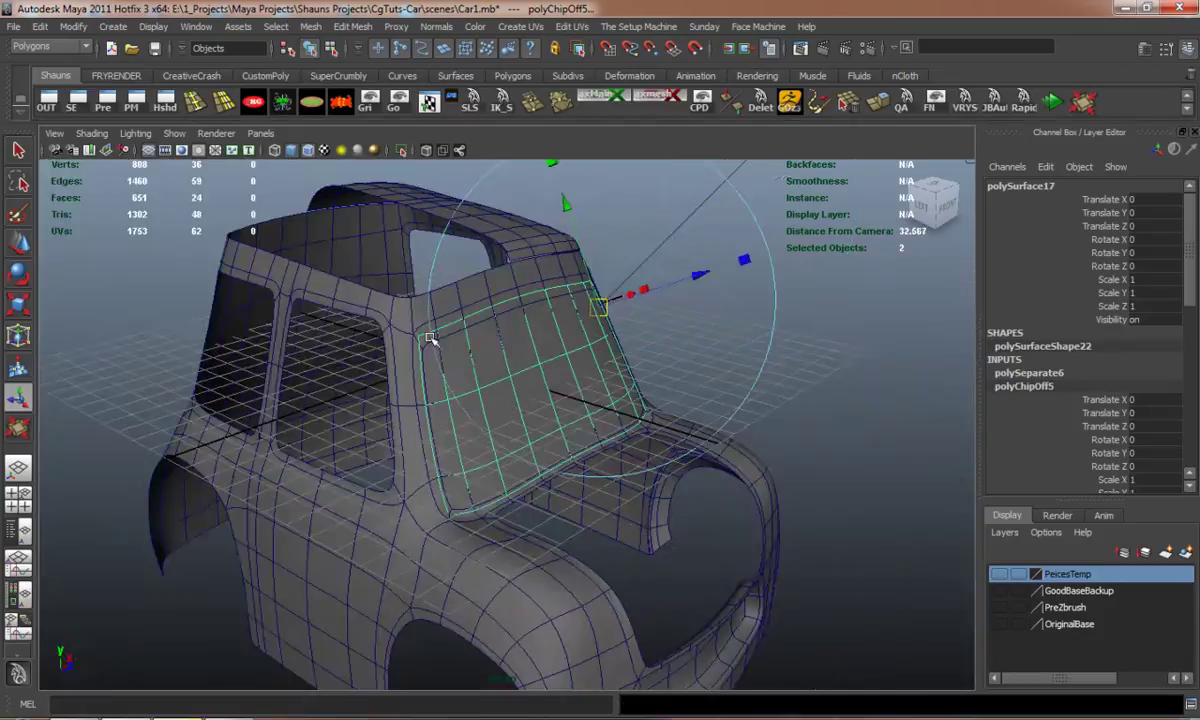
alt+drag(432, 338, 343, 326)
click(340, 103)
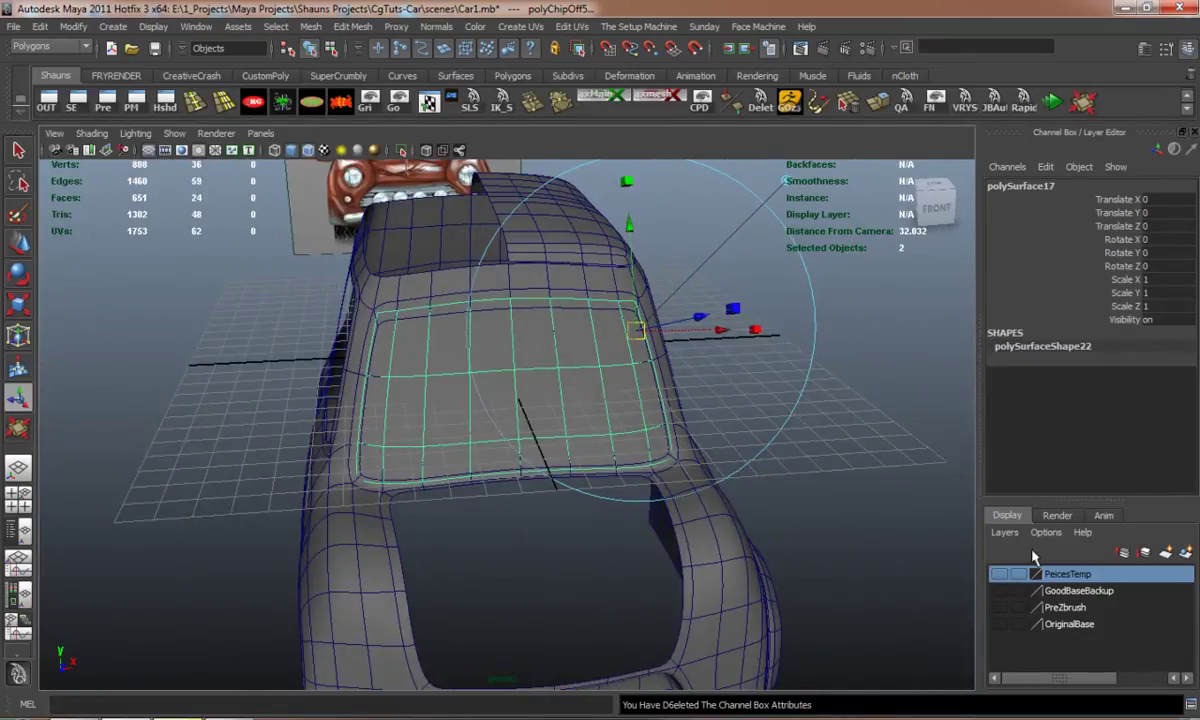
right_click(1065, 582)
click(1058, 484)
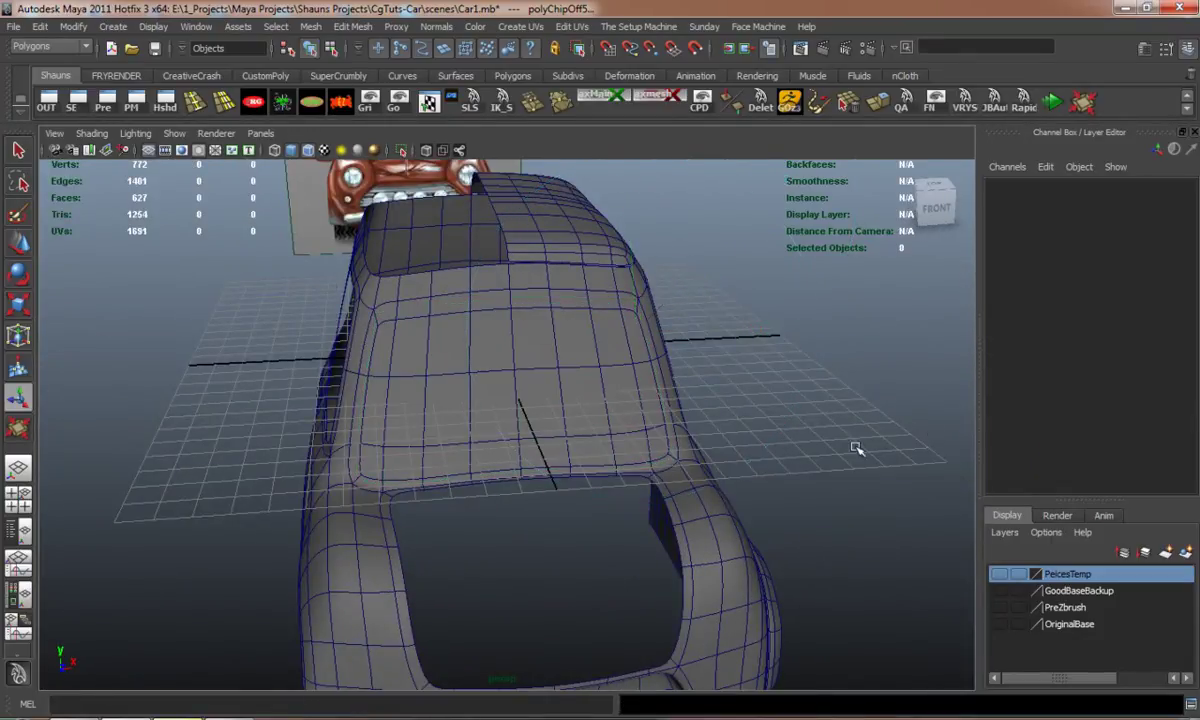
Select the upper row of faces inside the windshield border on the unsmoothed body.
scroll(480, 401, up, 3)
alt+drag(480, 401, 437, 327)
right_drag(430, 312, 423, 351)
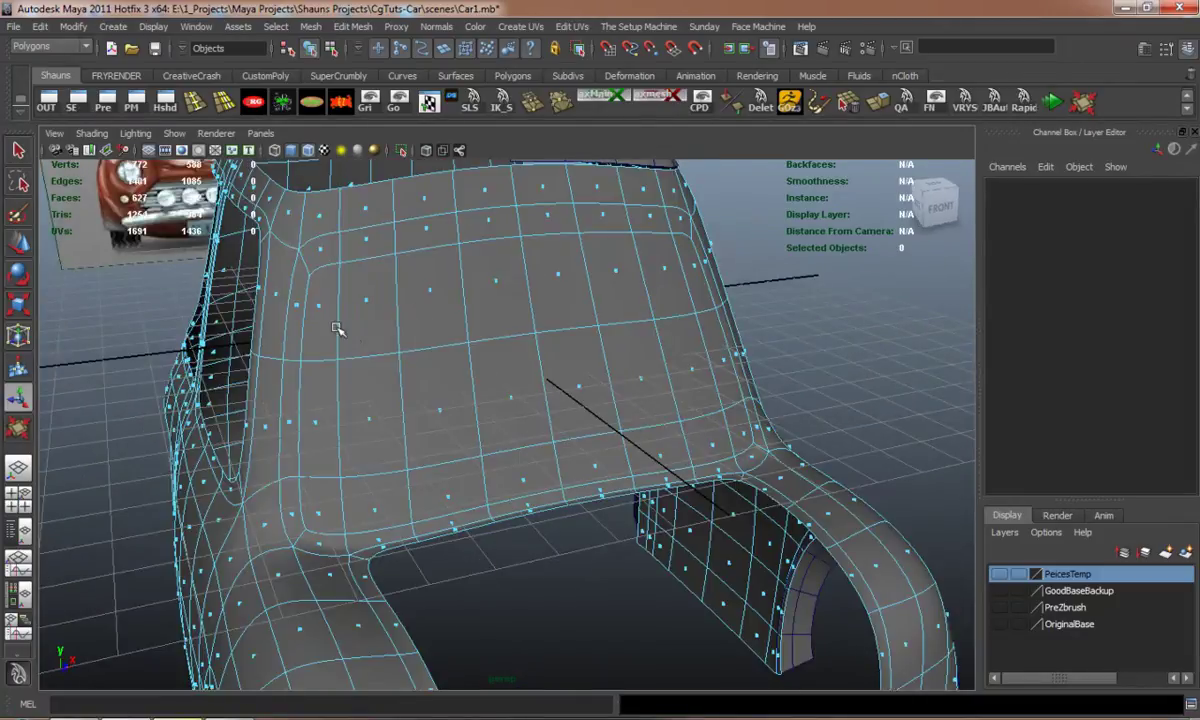
key(1)
click(318, 307)
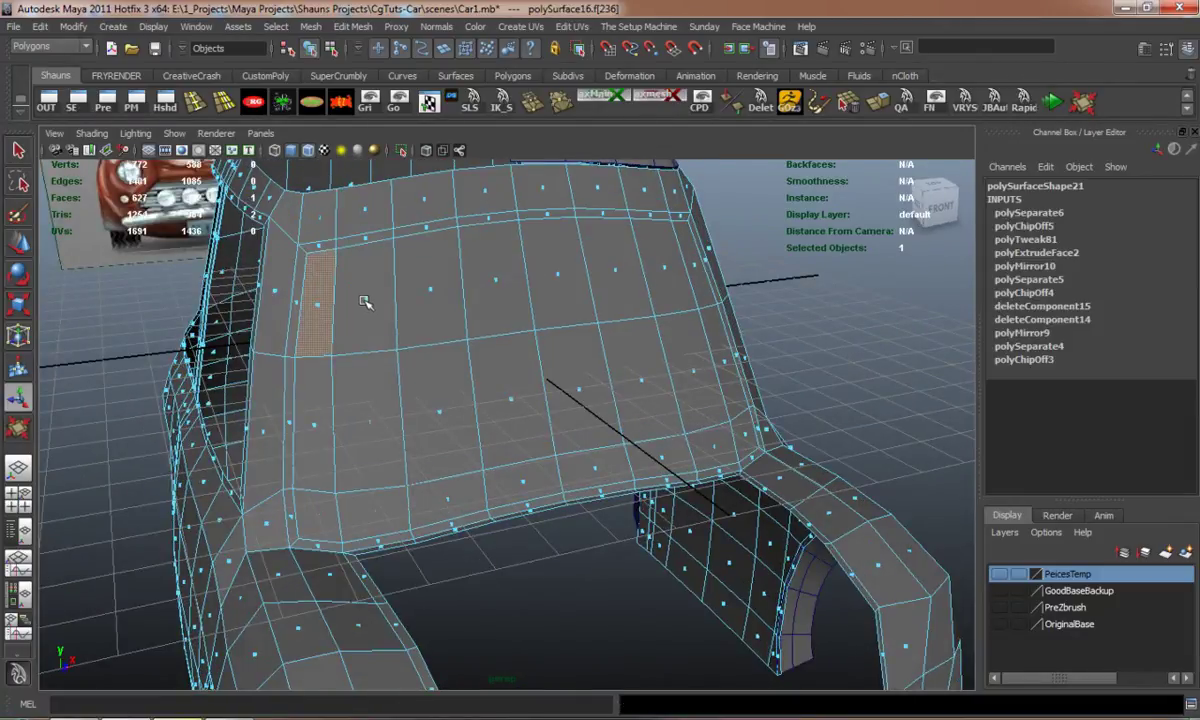
shift+click(367, 300)
shift+click(427, 299)
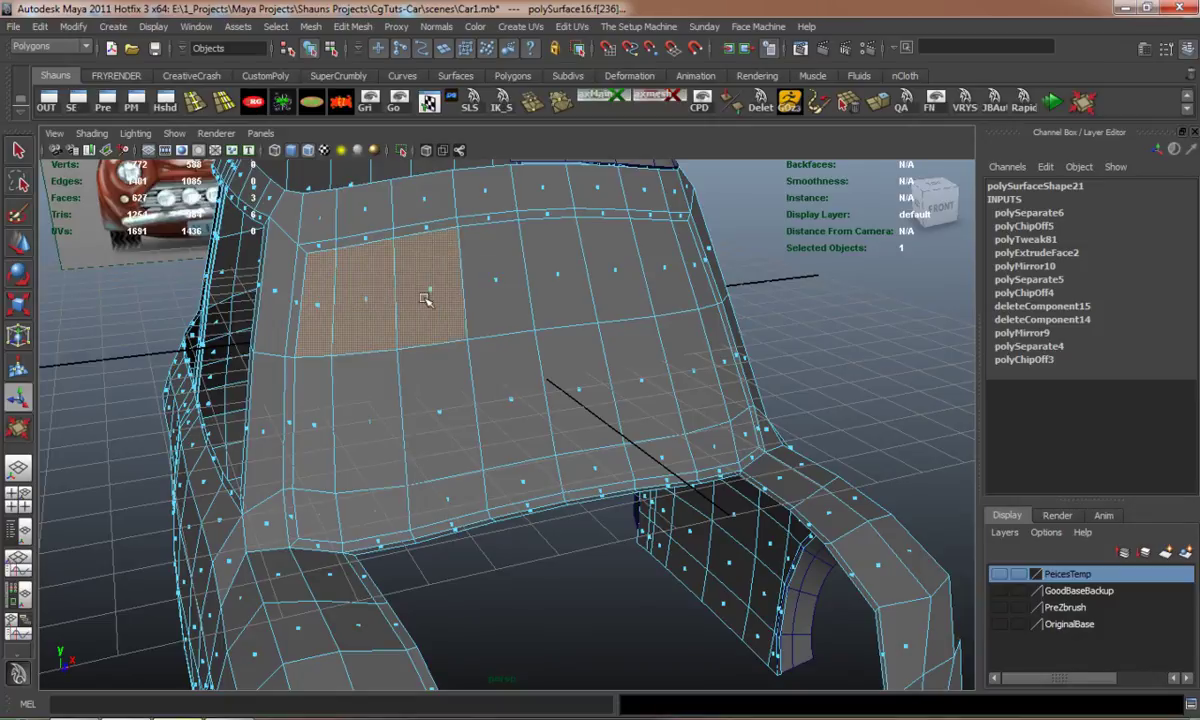
alt+drag(385, 351, 595, 343)
alt+middle_drag(595, 343, 650, 498)
alt+drag(650, 498, 550, 405)
shift+drag(617, 340, 620, 348)
alt+drag(588, 393, 621, 327)
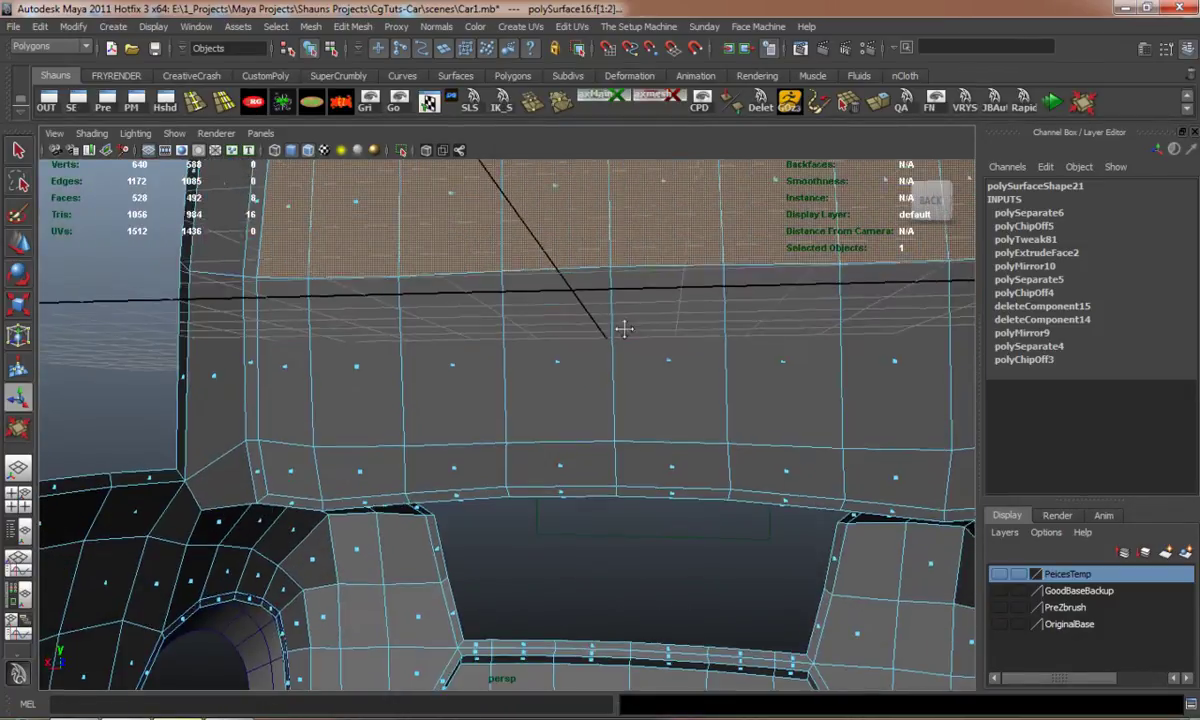
Add the two lower rows of windshield faces to the selection and delete them all from the body.
shift+drag(914, 404, 912, 404)
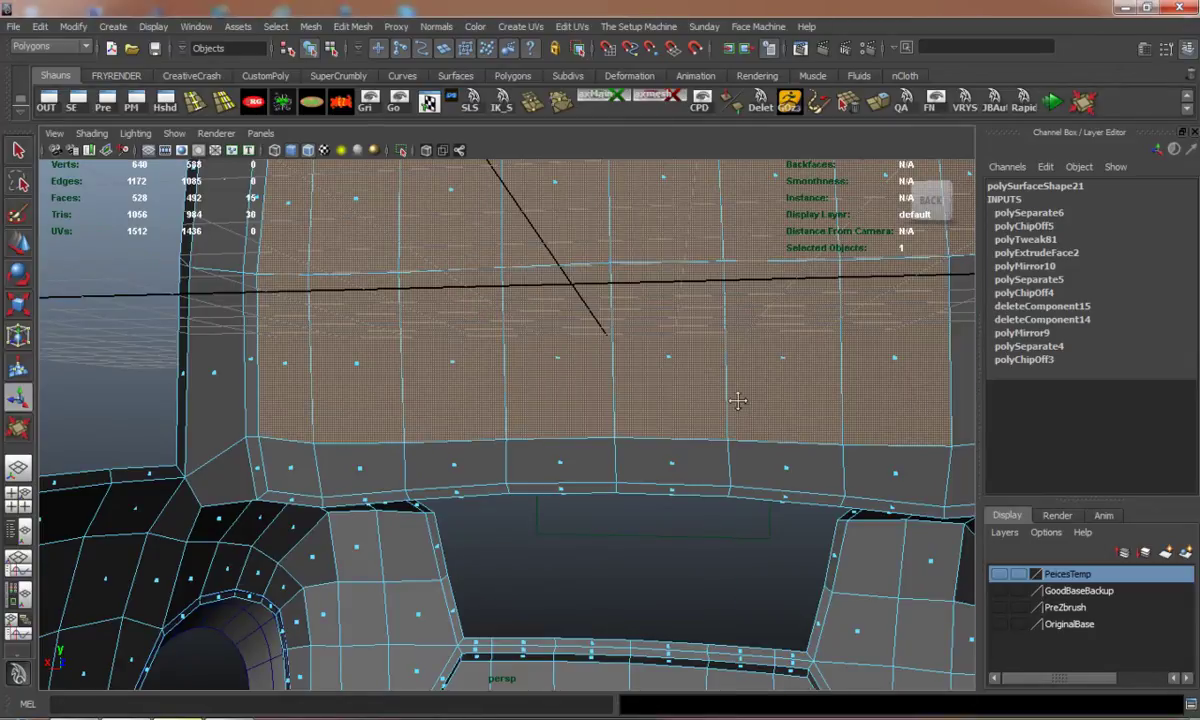
alt+drag(737, 396, 771, 386)
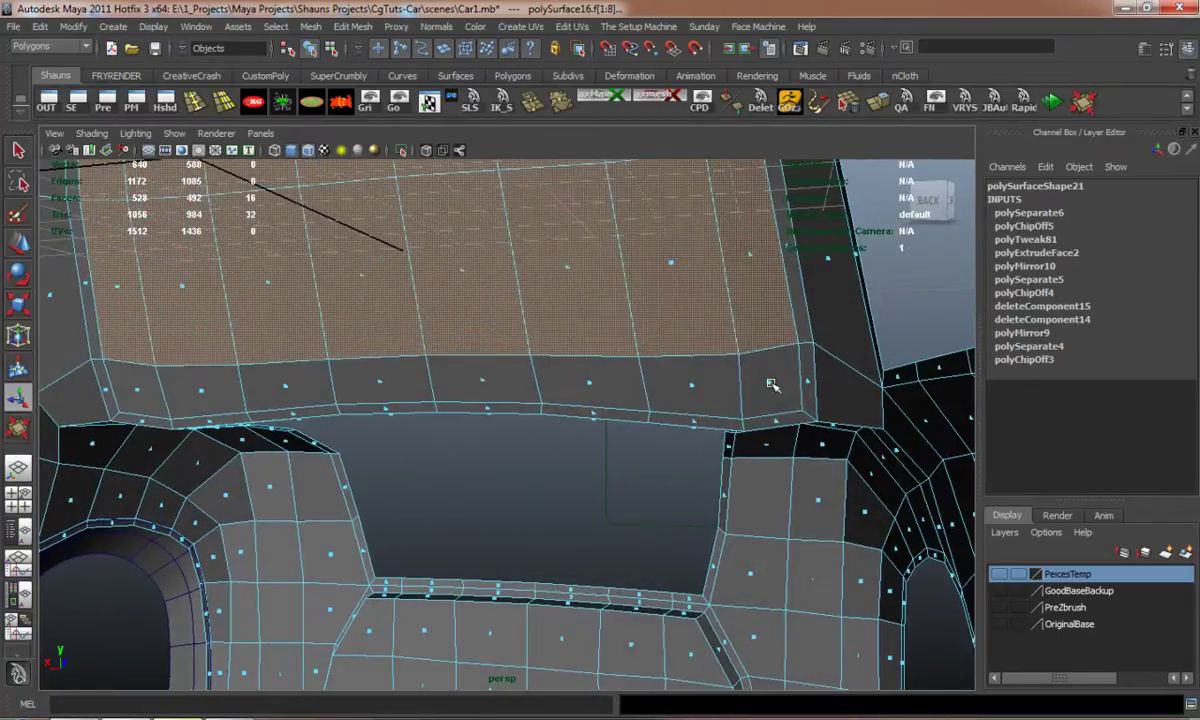
shift+click(770, 384)
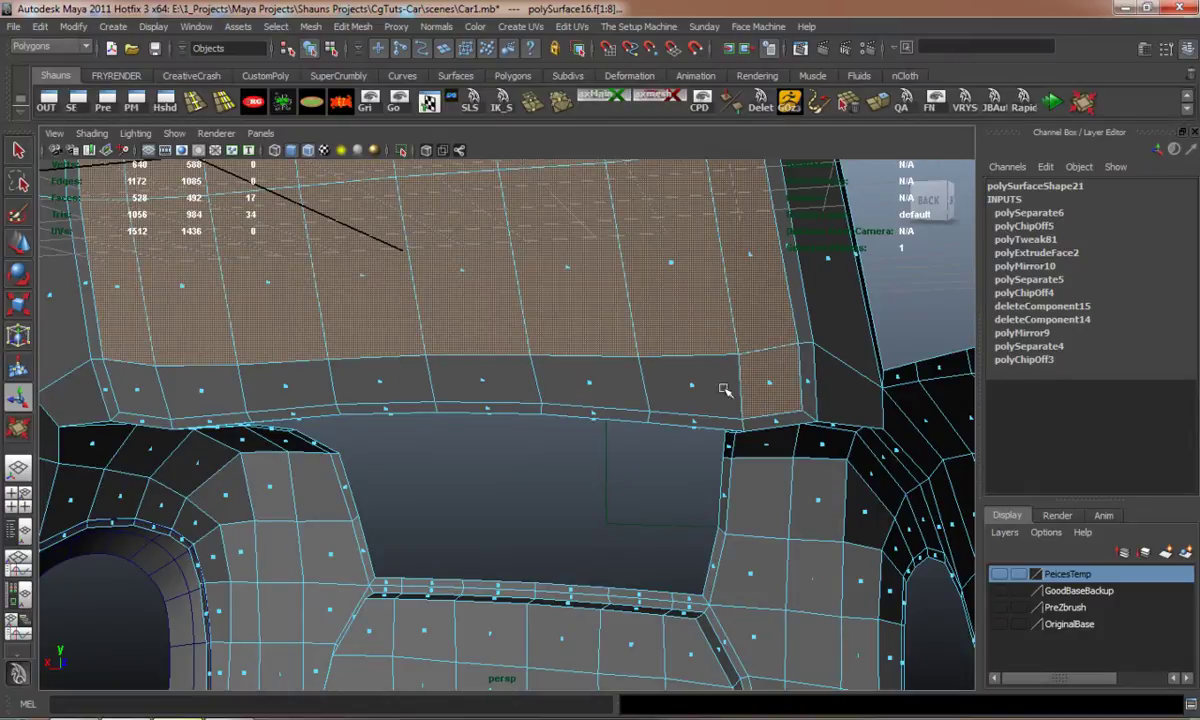
shift+click(590, 383)
shift+click(690, 386)
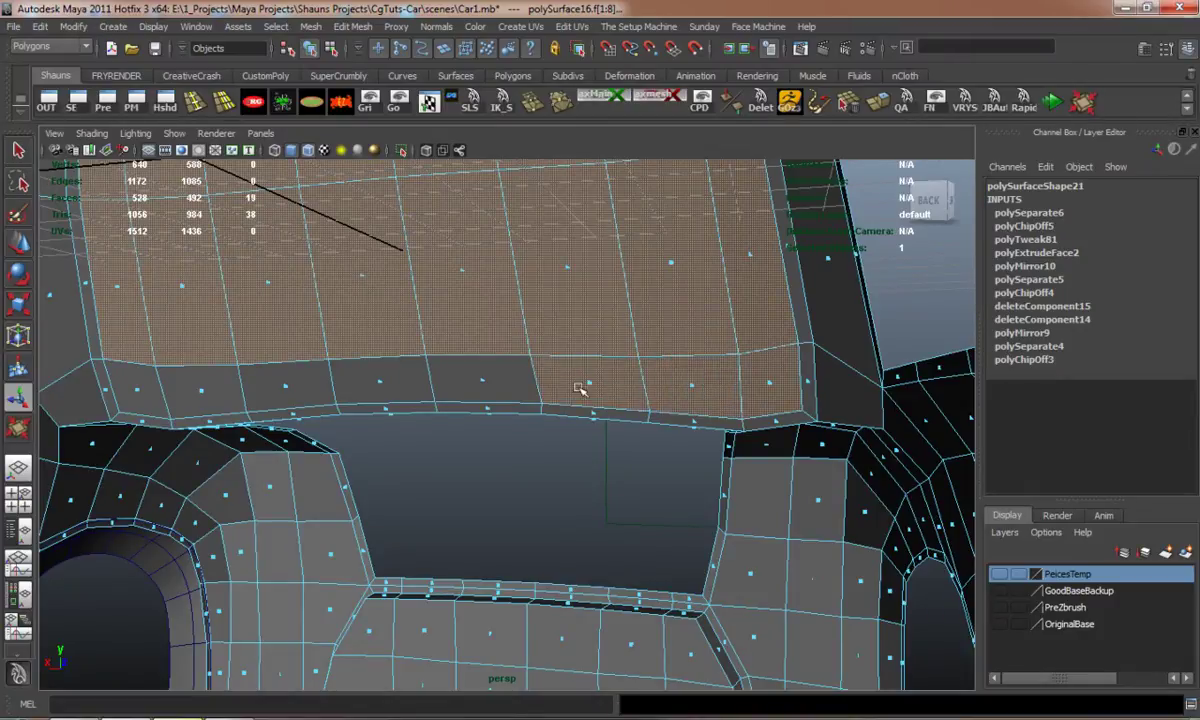
shift+click(487, 383)
shift+click(360, 377)
shift+click(275, 382)
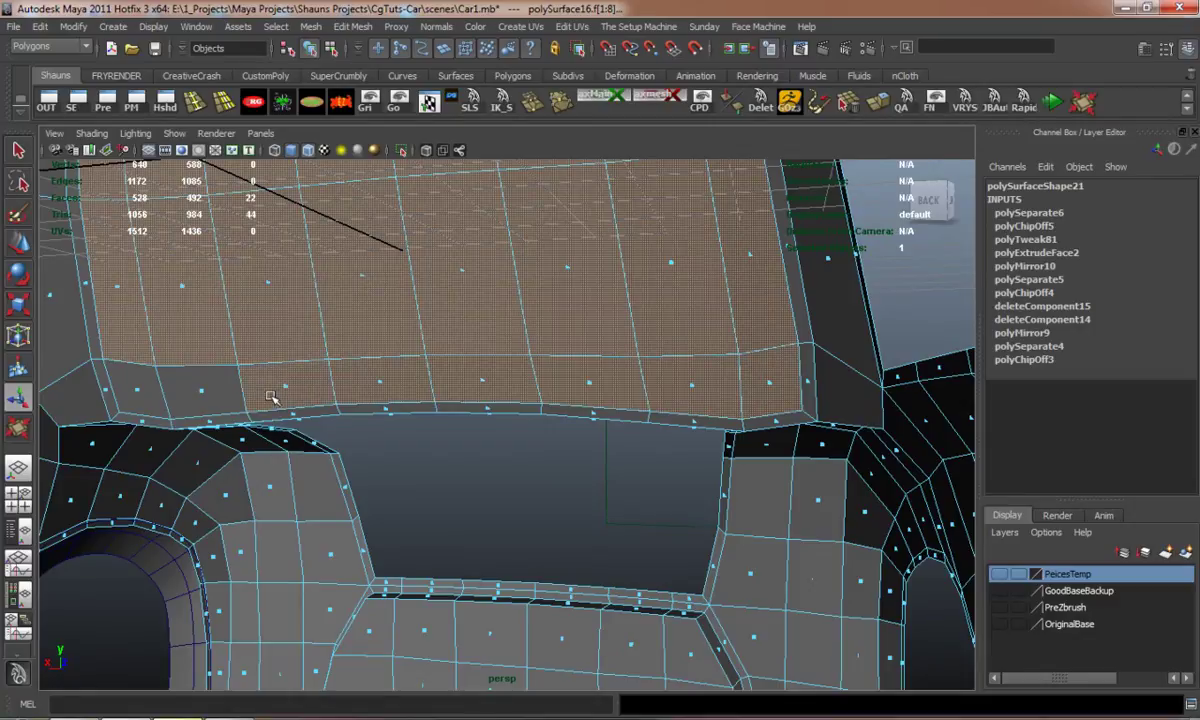
shift+click(202, 392)
shift+click(140, 387)
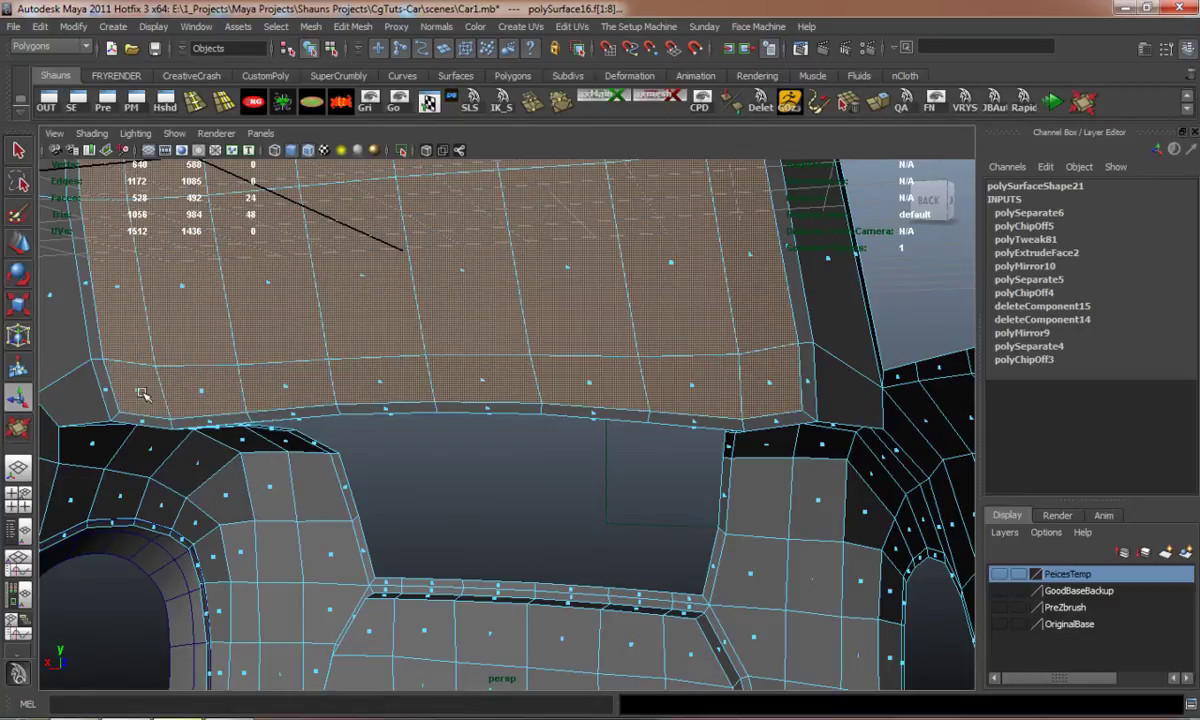
alt+drag(790, 403, 241, 442)
key(Delete)
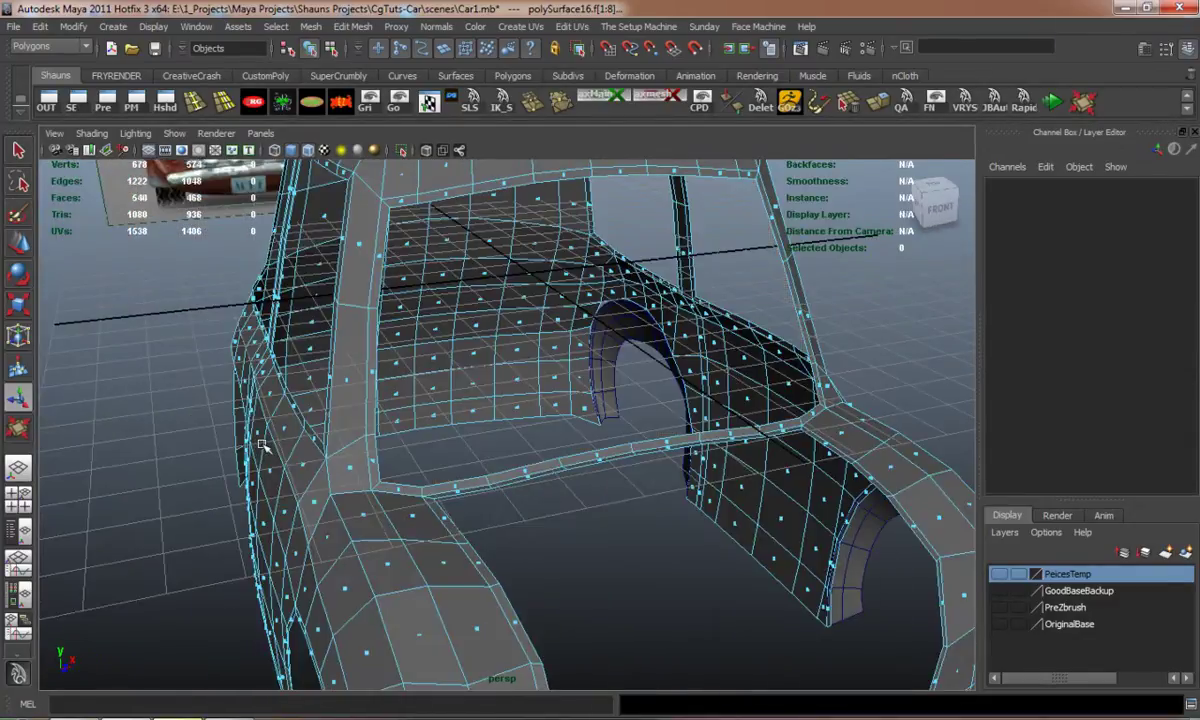
Make the PeicesTemp layer visible so the separated pieces show with the body.
key(1)
scroll(462, 348, down, 5)
alt+drag(537, 384, 620, 490)
key(1)
scroll(366, 402, up, 5)
click(1001, 575)
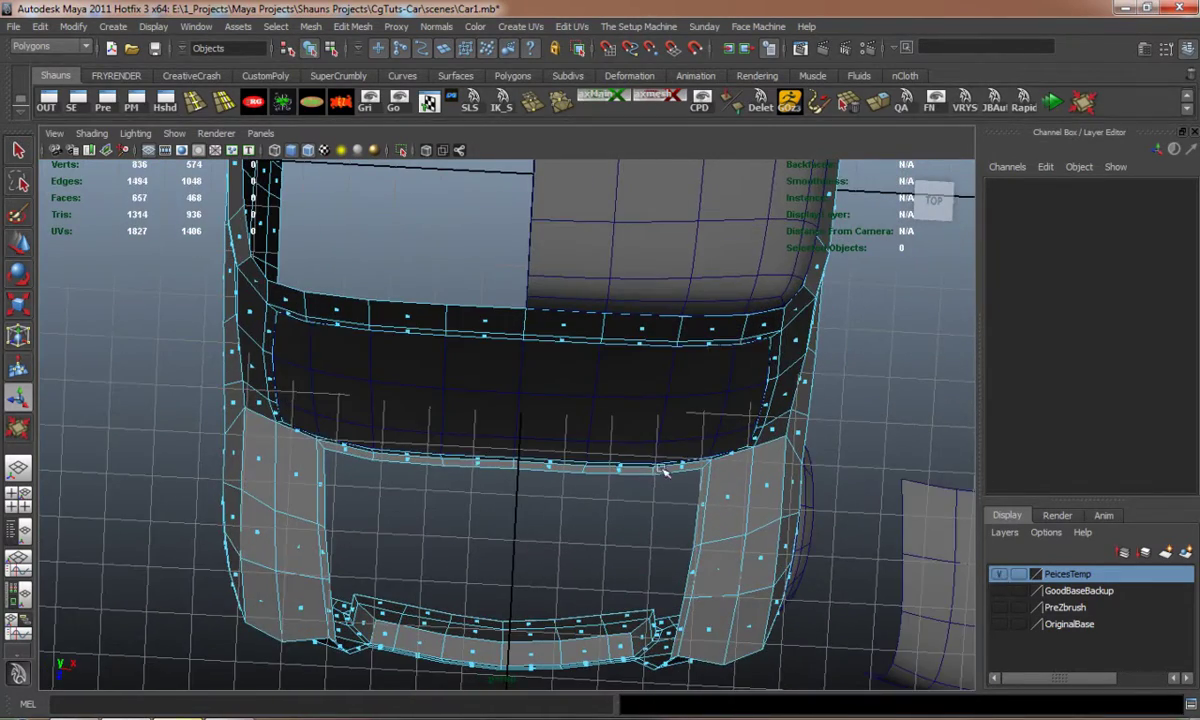
Mirror the half roof piece across the car's centre line with Mirror Geometry.
alt+drag(621, 440, 546, 386)
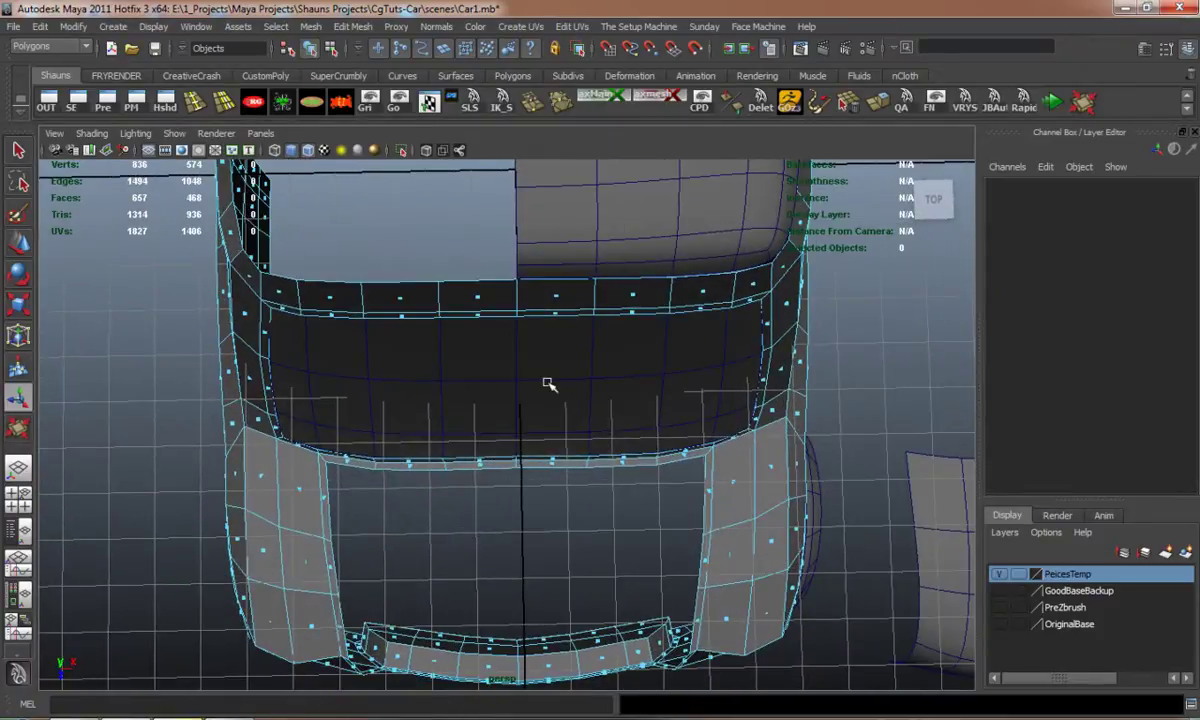
right_drag(546, 386, 576, 356)
alt+drag(561, 371, 537, 272)
click(538, 263)
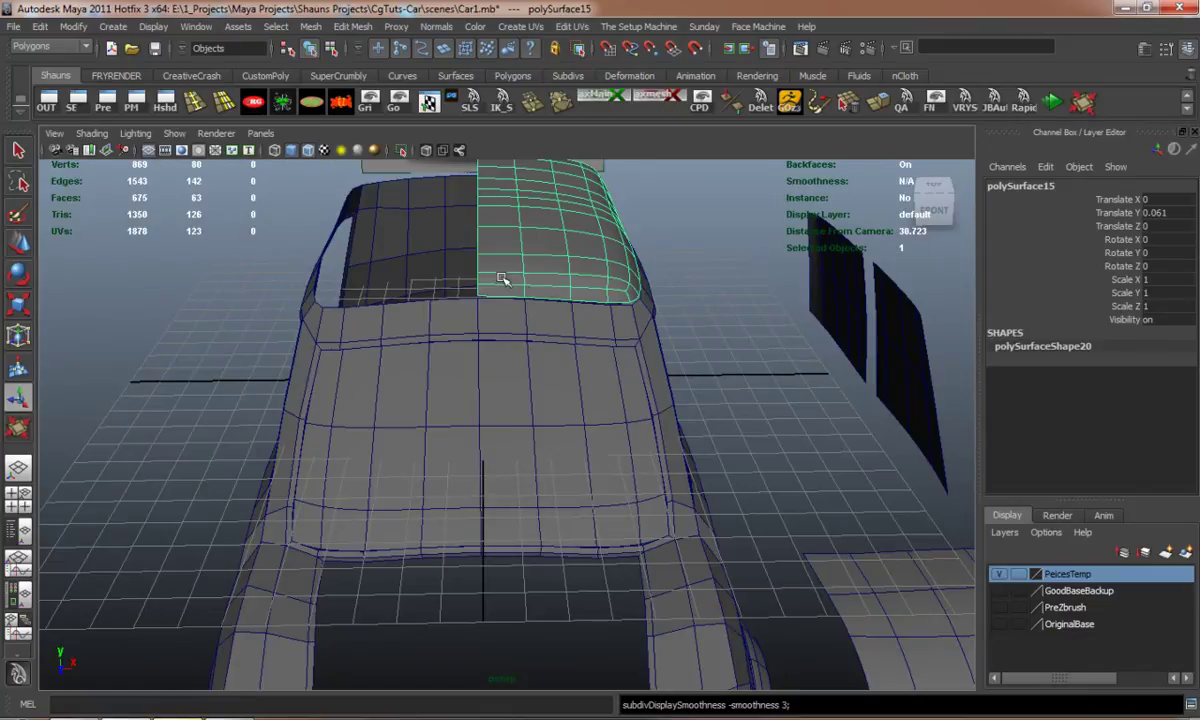
click(310, 27)
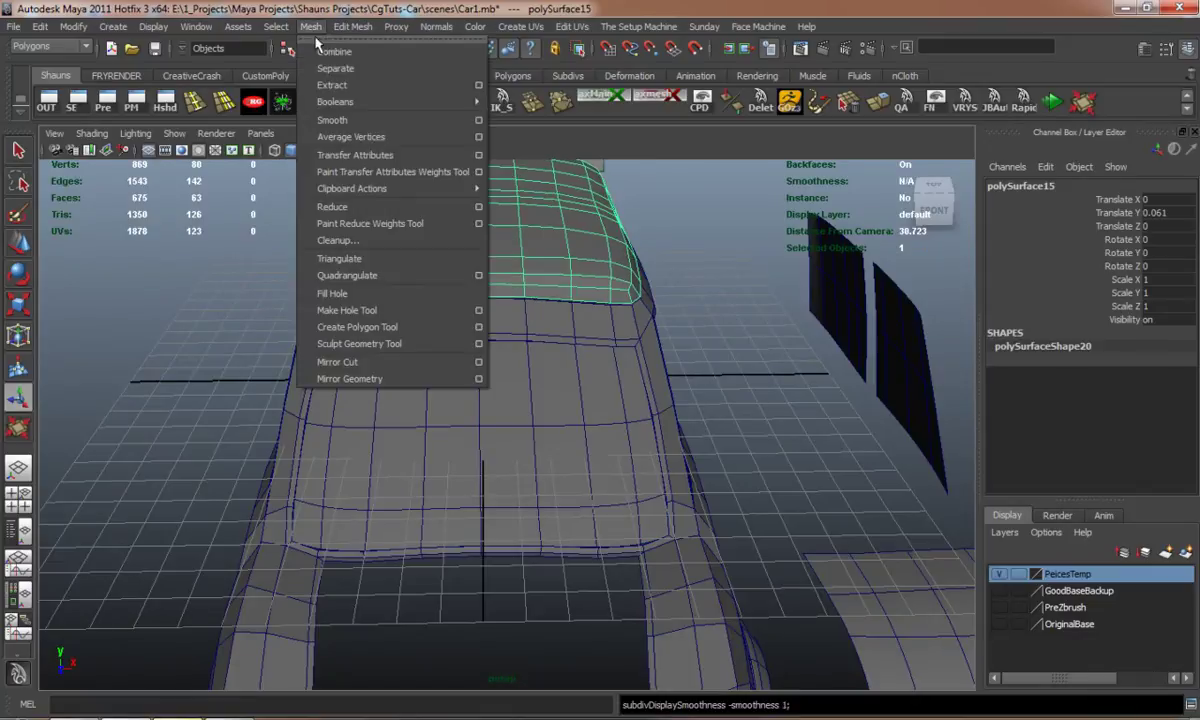
click(322, 380)
click(150, 328)
alt+drag(249, 345, 351, 311)
click(378, 299)
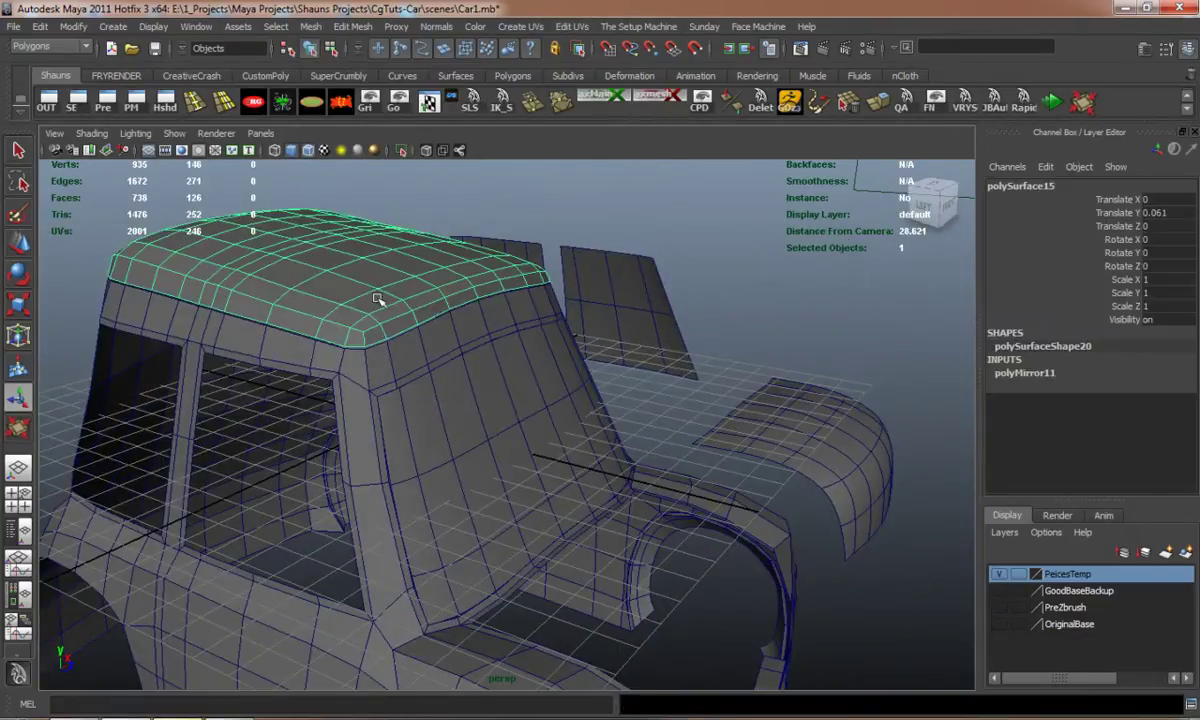
Preview the body smoothed and examine it together with the roof, windows and hood pieces.
click(731, 284)
alt+drag(731, 284, 444, 488)
click(445, 492)
key(3)
click(228, 366)
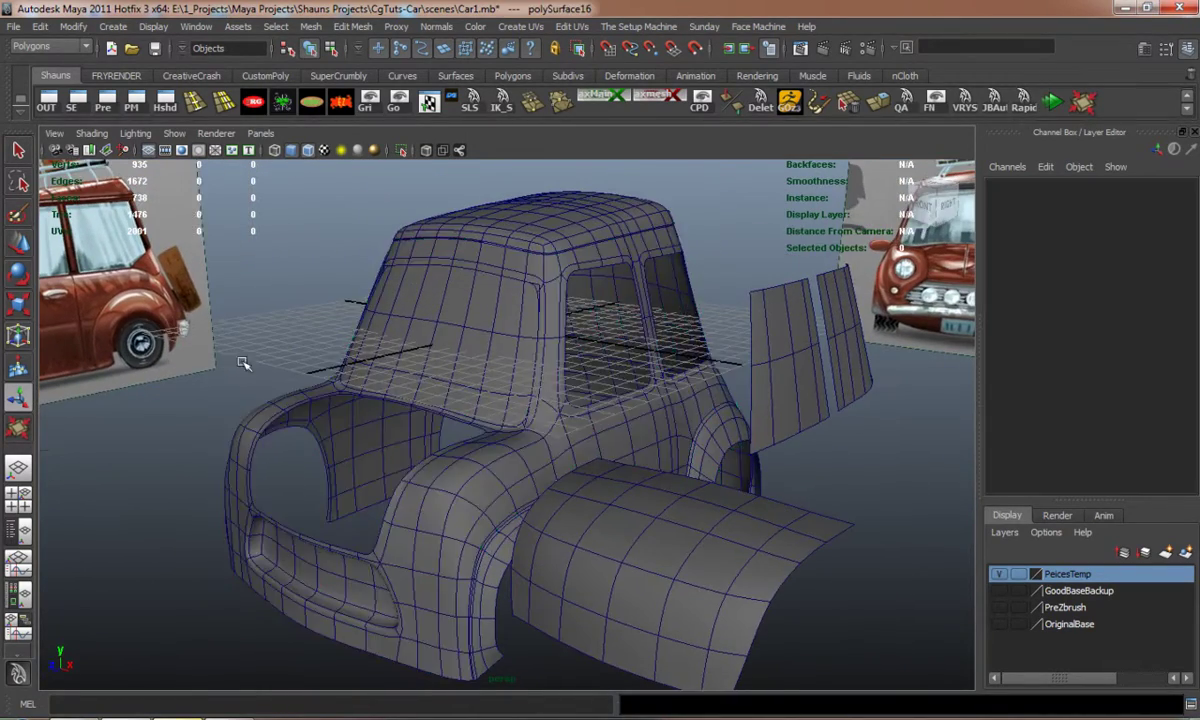
Hide the wireframe on the shaded models and combine the two separate wheel-arch pieces with the car body into one mesh.
mouse_move(242, 363)
alt+mouse_down()
mouse_move(434, 350)
mouse_move(455, 391)
mouse_move(447, 407)
mouse_move(373, 435)
mouse_move(321, 434)
mouse_move(232, 402)
mouse_move(291, 378)
mouse_move(482, 482)
mouse_move(408, 396)
mouse_move(477, 434)
mouse_move(292, 378)
mouse_move(169, 396)
mouse_move(372, 377)
mouse_move(335, 423)
alt+mouse_up()
click(308, 150)
click(279, 390)
shift+click(243, 344)
alt+drag(243, 344, 680, 432)
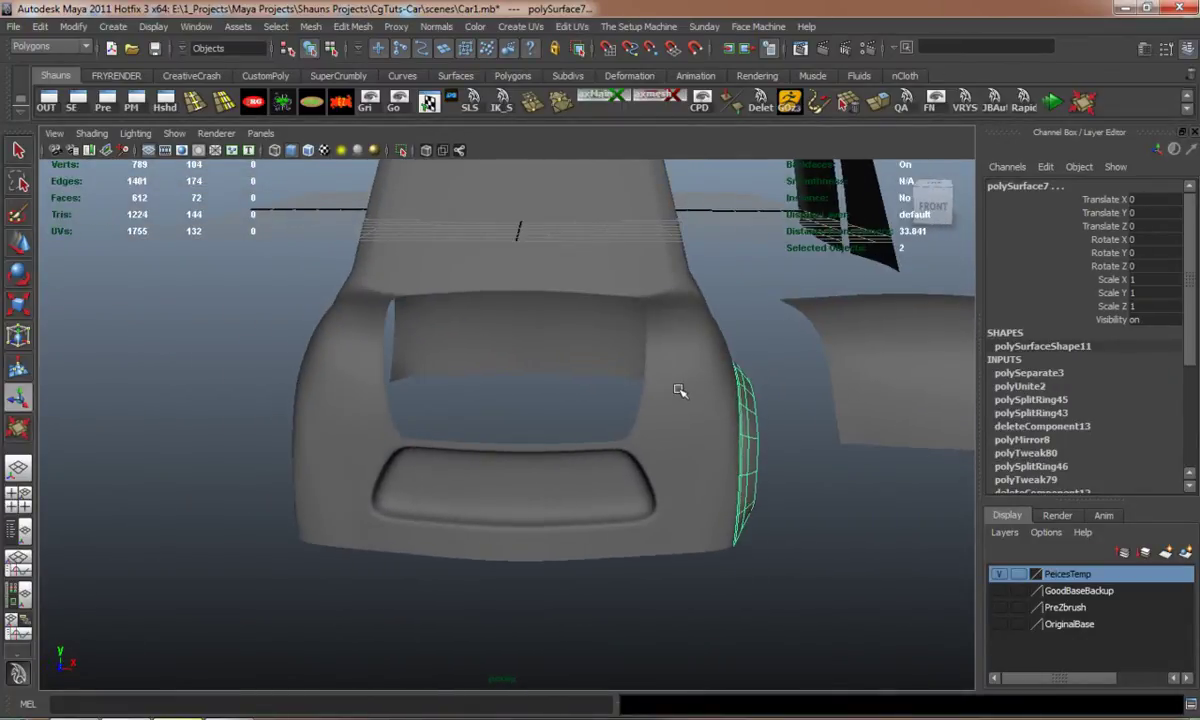
shift+click(562, 302)
click(310, 26)
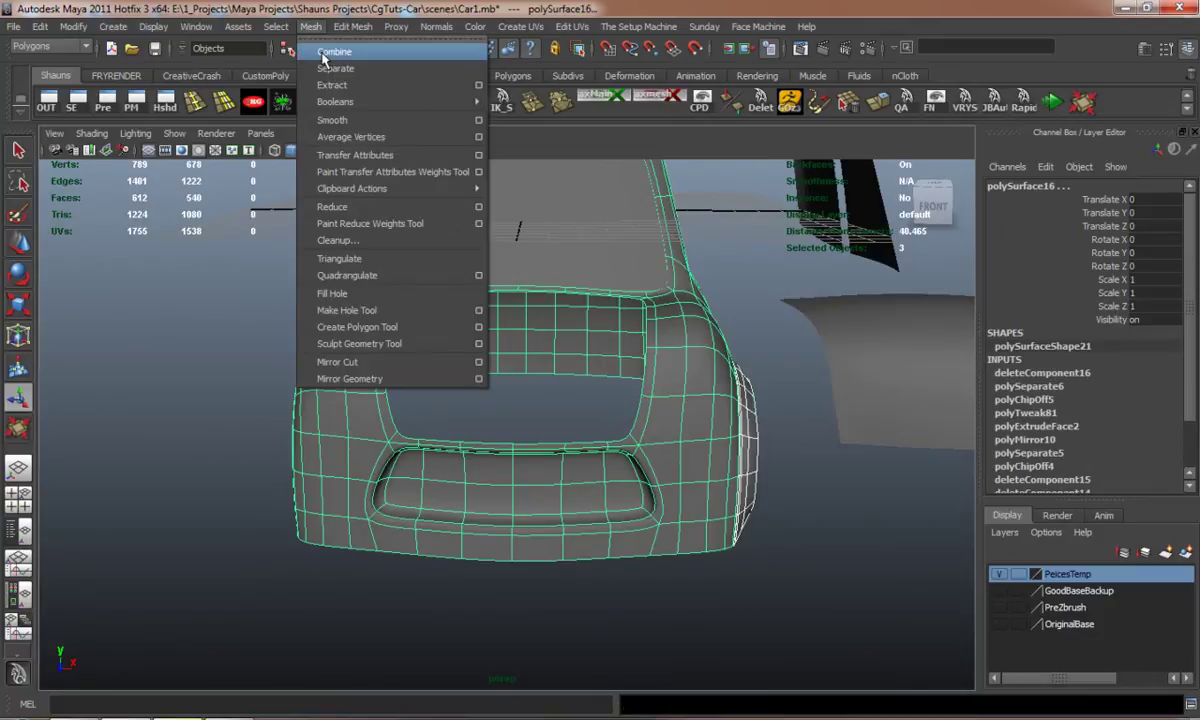
click(330, 46)
Combine the car body and the roof piece into a single mesh.
click(437, 258)
alt+drag(440, 260, 308, 322)
shift+click(507, 291)
click(308, 322)
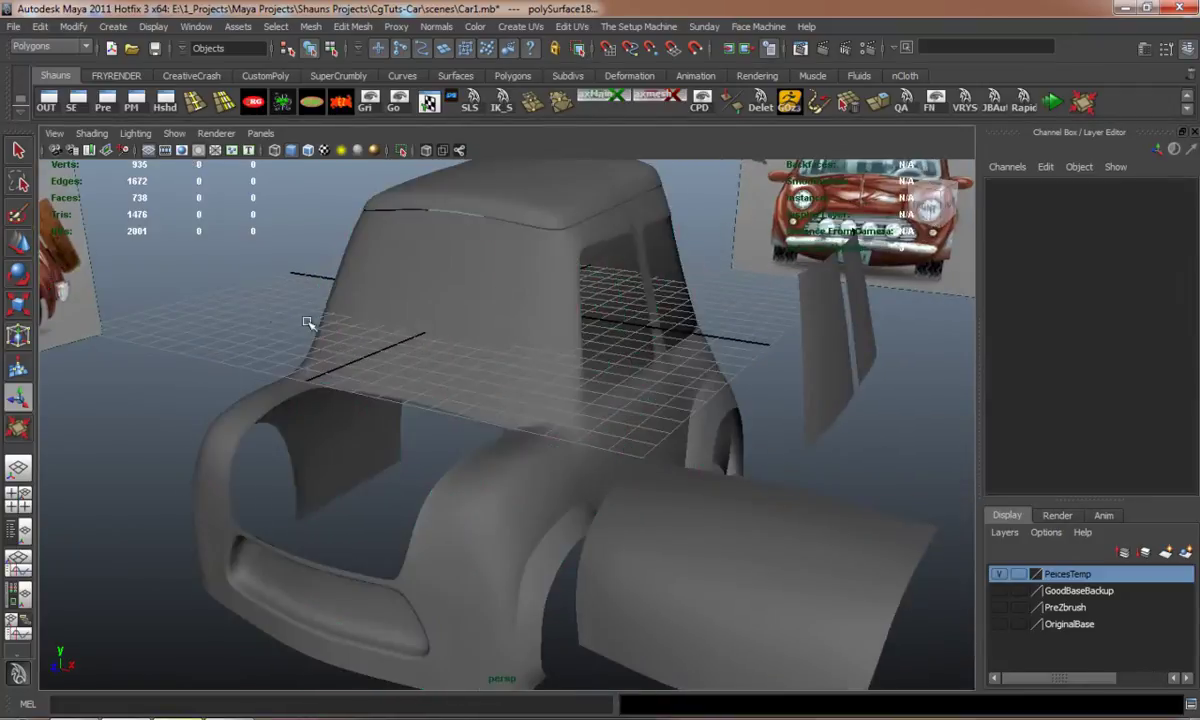
click(520, 449)
alt+drag(519, 431, 517, 432)
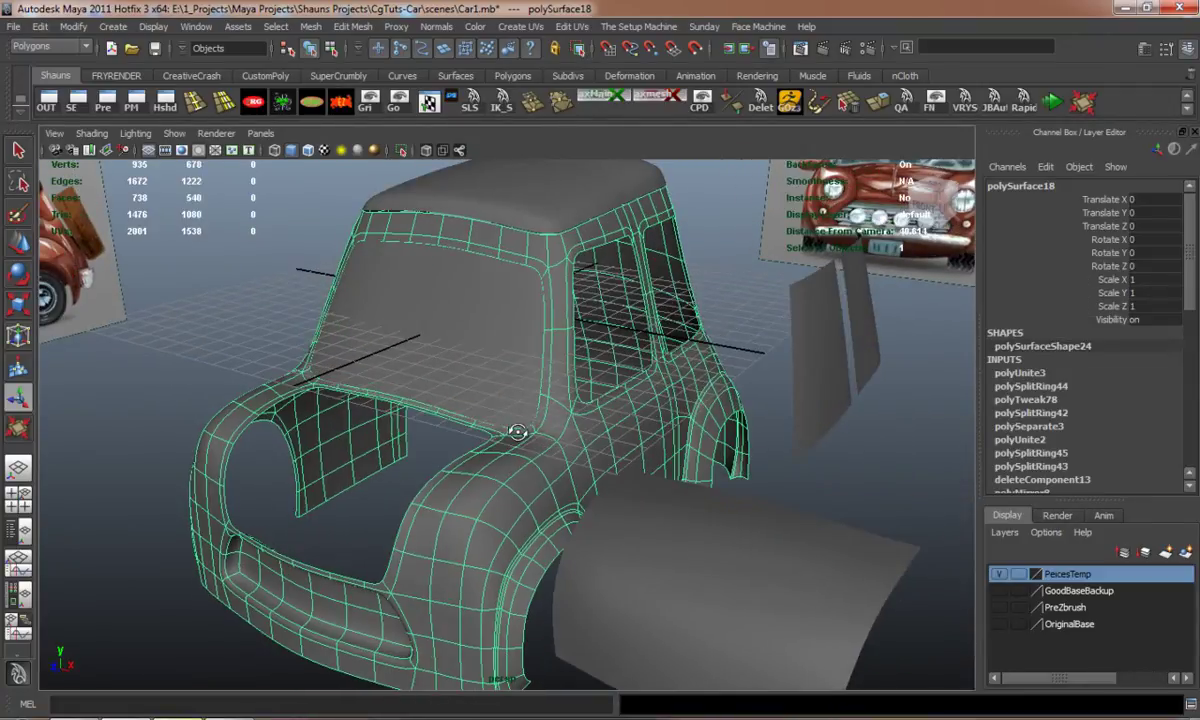
shift+click(472, 194)
alt+drag(455, 260, 490, 348)
click(310, 26)
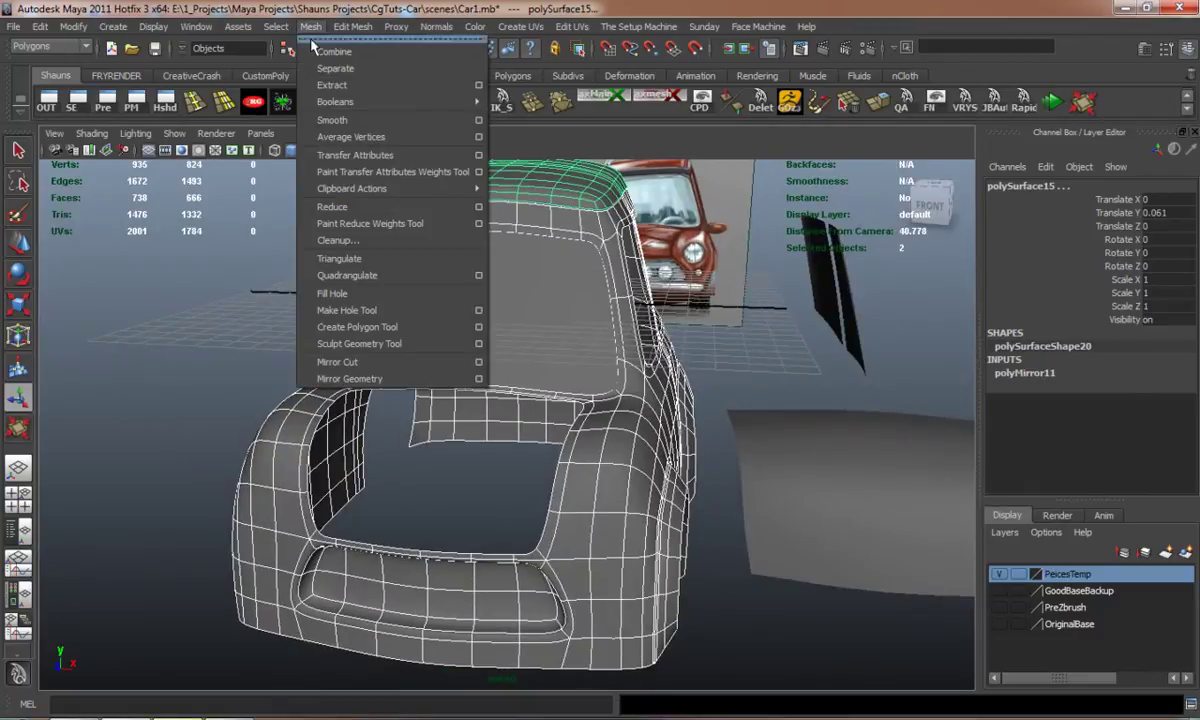
click(313, 52)
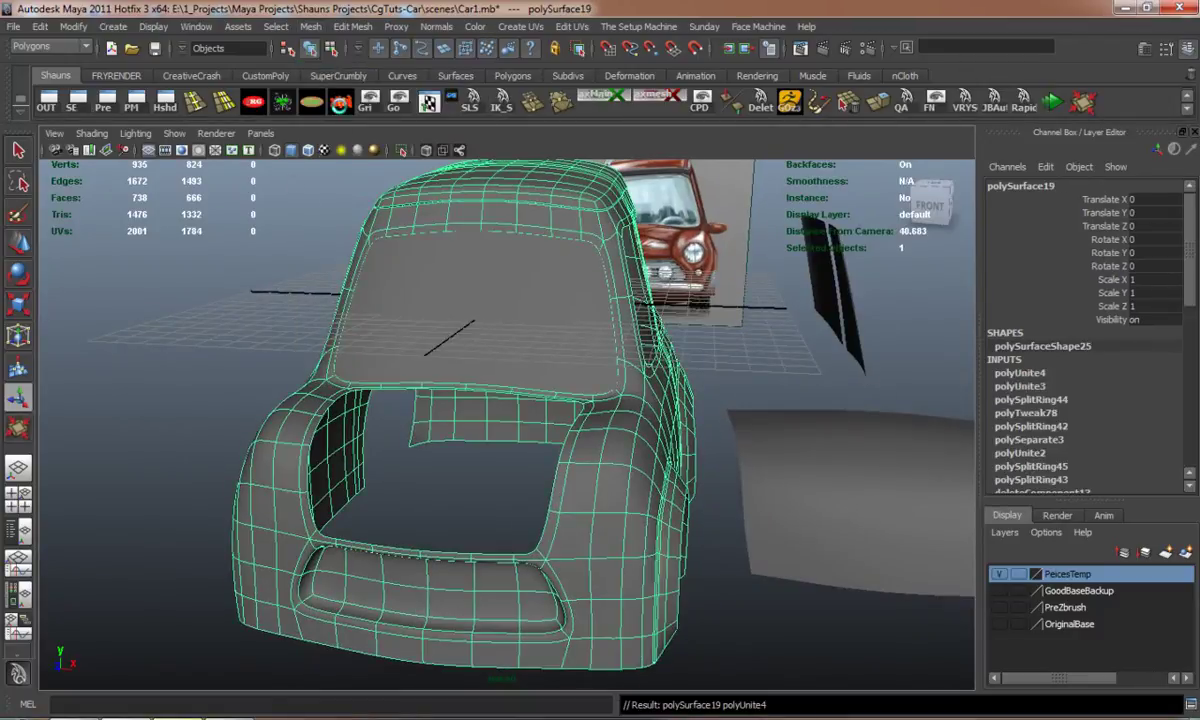
click(250, 356)
Delete all faces of the combined body and roof on the negative X side of the car's centre line.
alt+drag(262, 356, 268, 410)
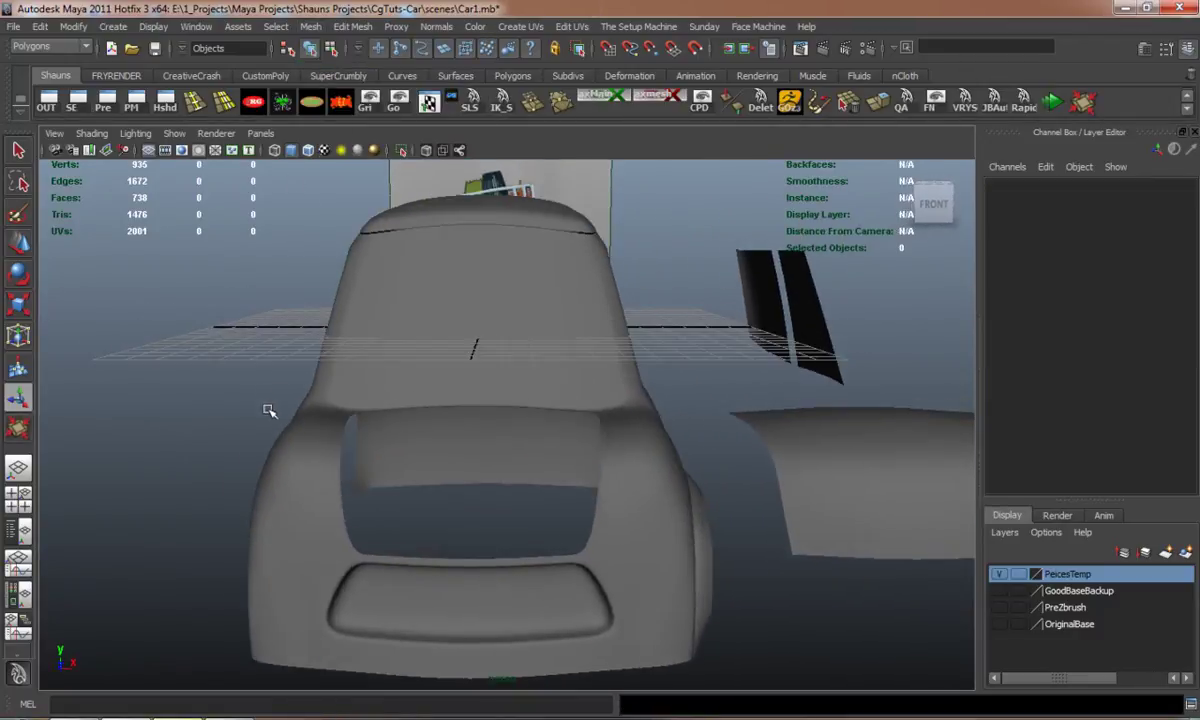
right_drag(308, 461, 308, 488)
scroll(309, 464, down, 3)
alt+drag(312, 458, 297, 376)
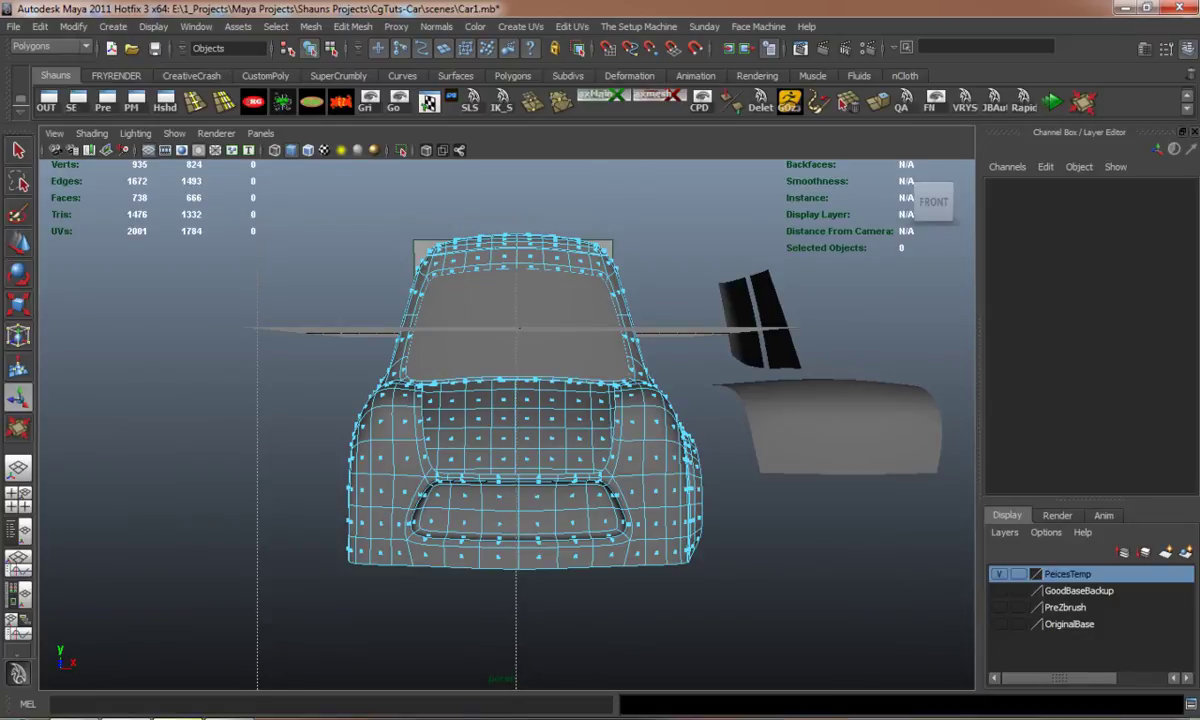
drag(517, 697, 518, 698)
alt+drag(664, 500, 311, 515)
key(Delete)
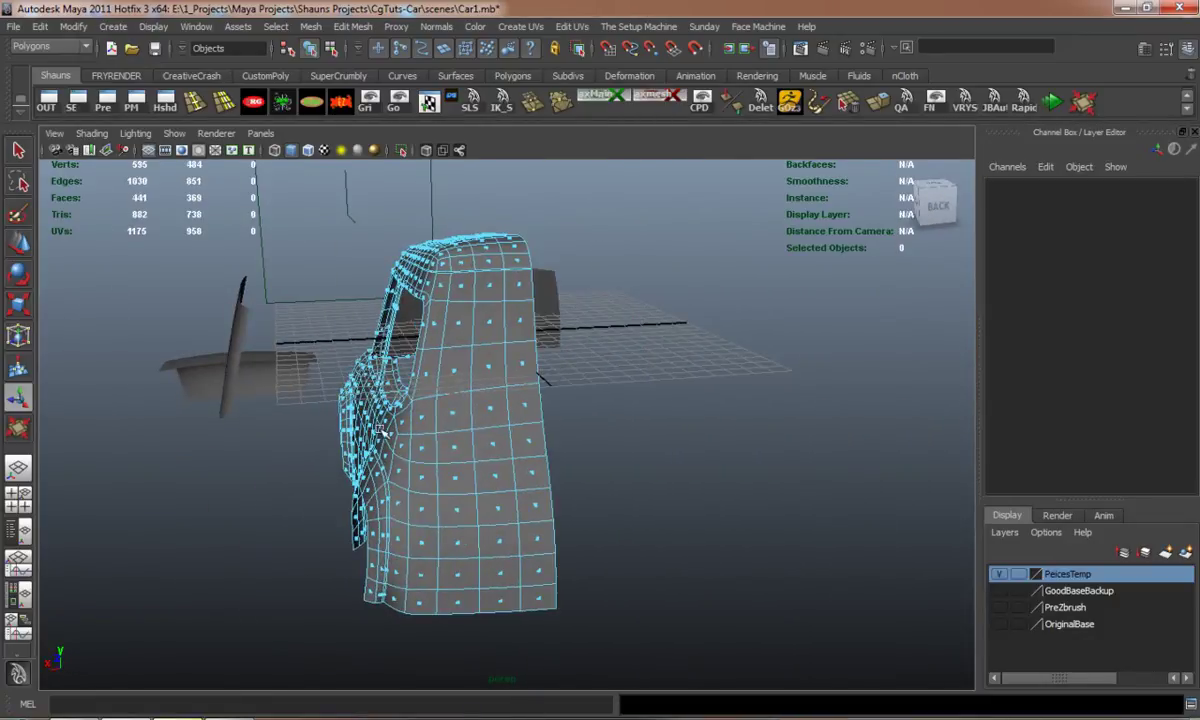
alt+drag(361, 377, 507, 300)
right_click(543, 289)
click(568, 270)
Delete the windshield faces on the negative X side of the centre line and return to object selection.
alt+drag(568, 270, 406, 357)
right_click(528, 404)
click(522, 432)
drag(504, 683, 505, 680)
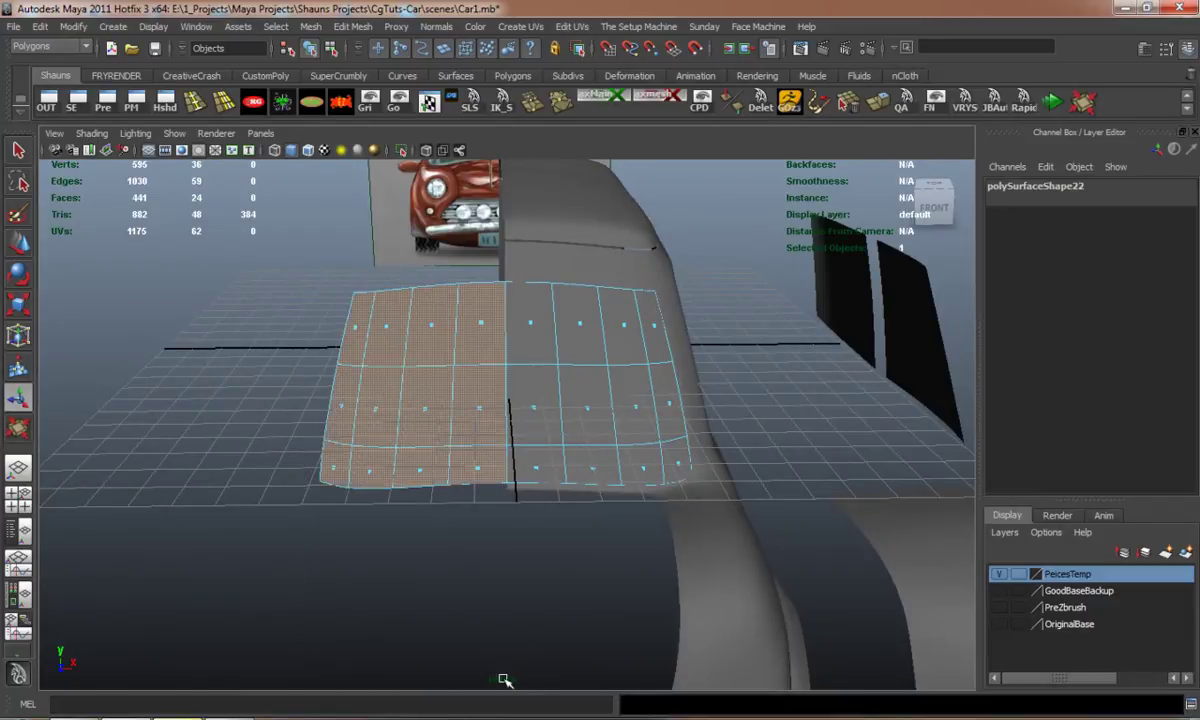
key(Delete)
key(F8)
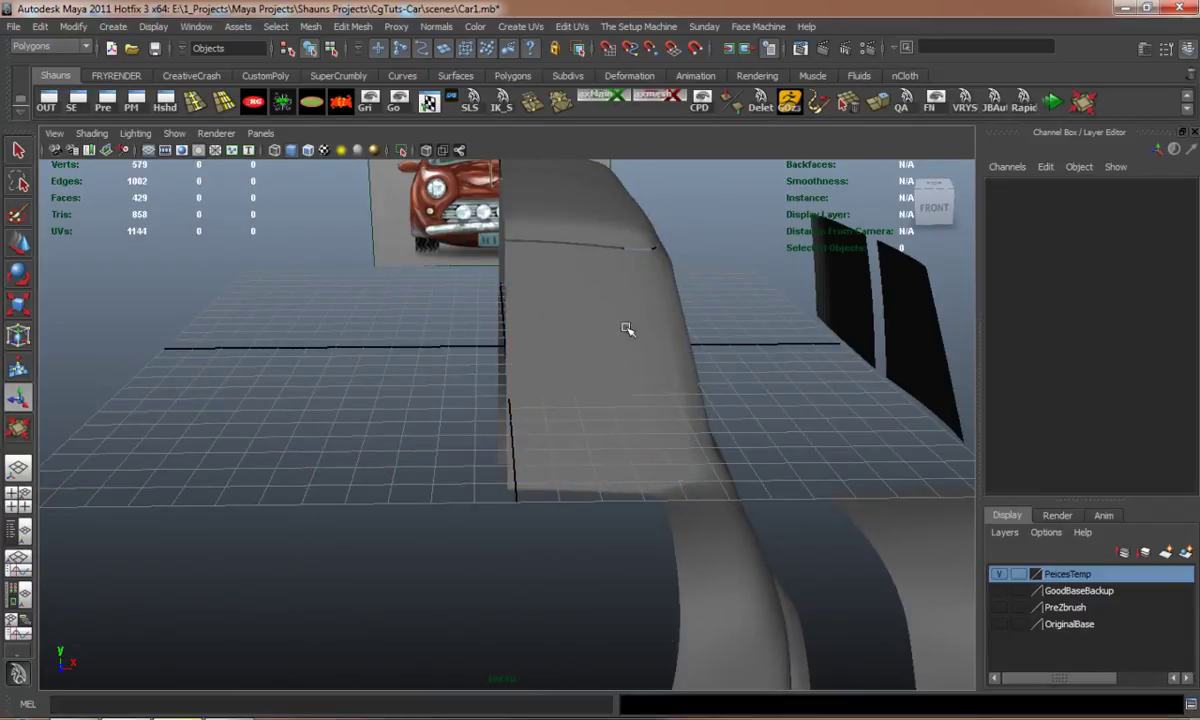
Combine the remaining windshield half with the half body.
click(581, 270)
shift+click(534, 267)
click(310, 26)
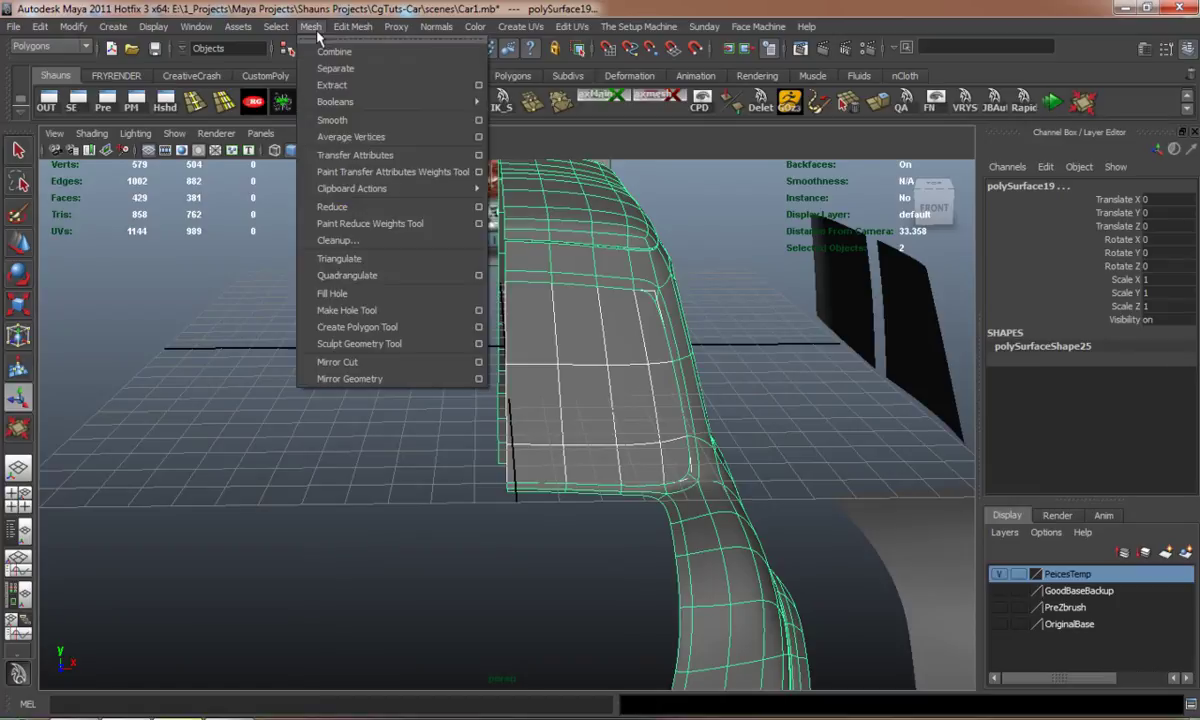
click(335, 43)
alt+drag(490, 429, 425, 412)
click(273, 423)
Turn off the body's smooth preview and pull the windshield-area vertices nearest the centre line forward in stages to round the front.
click(362, 432)
key(1)
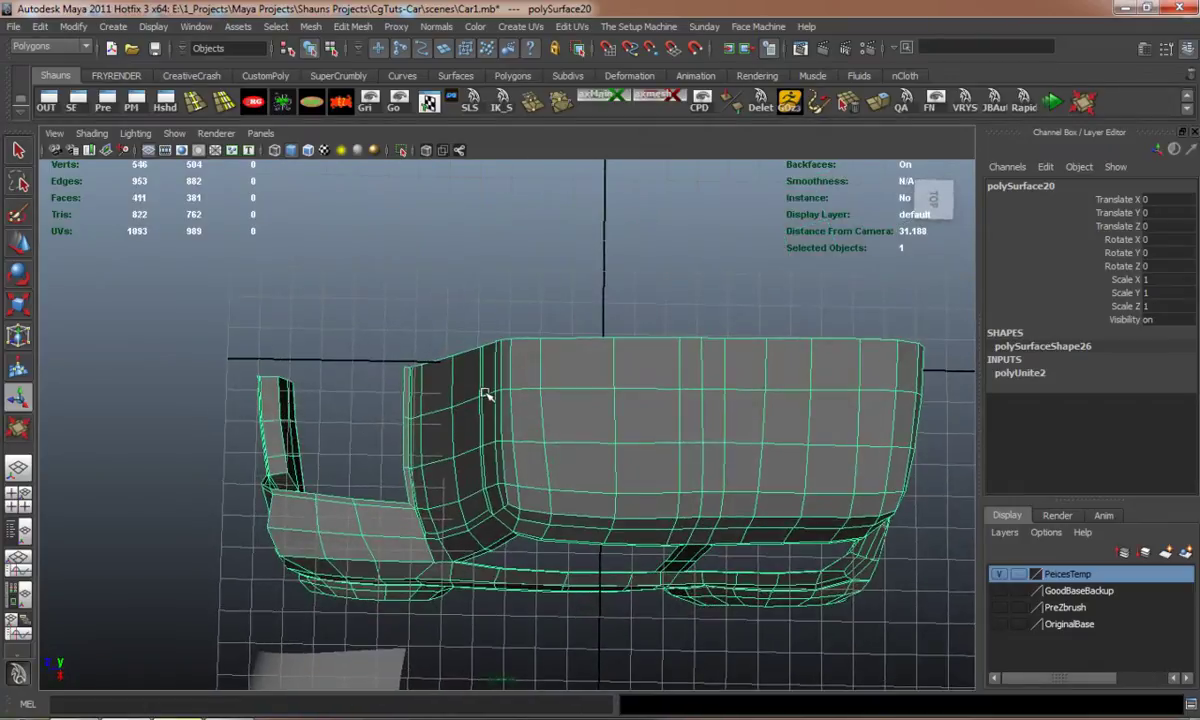
right_drag(425, 412, 352, 384)
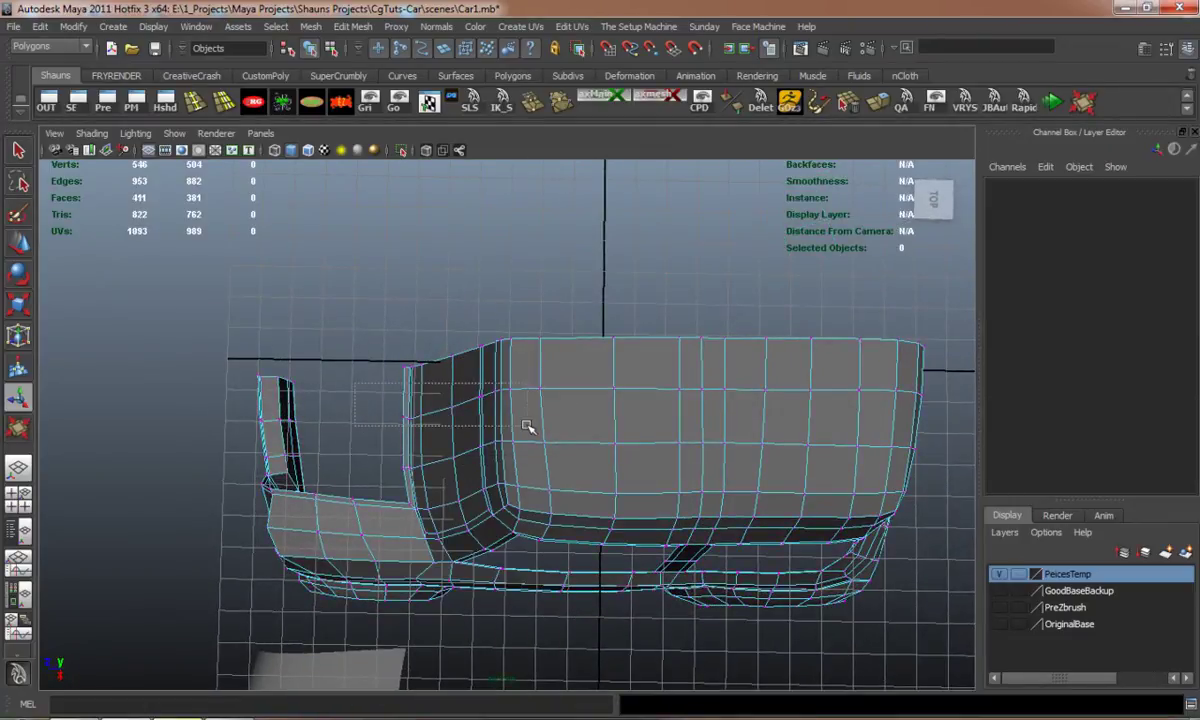
drag(527, 427, 527, 427)
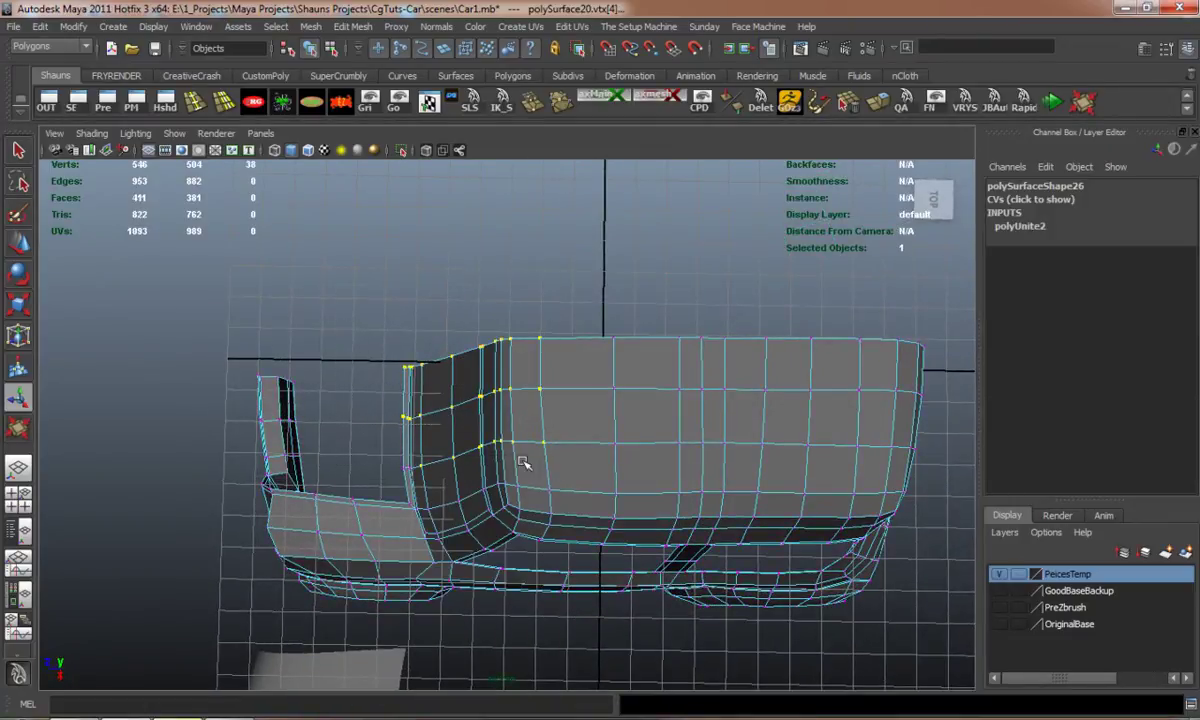
scroll(437, 428, up, 3)
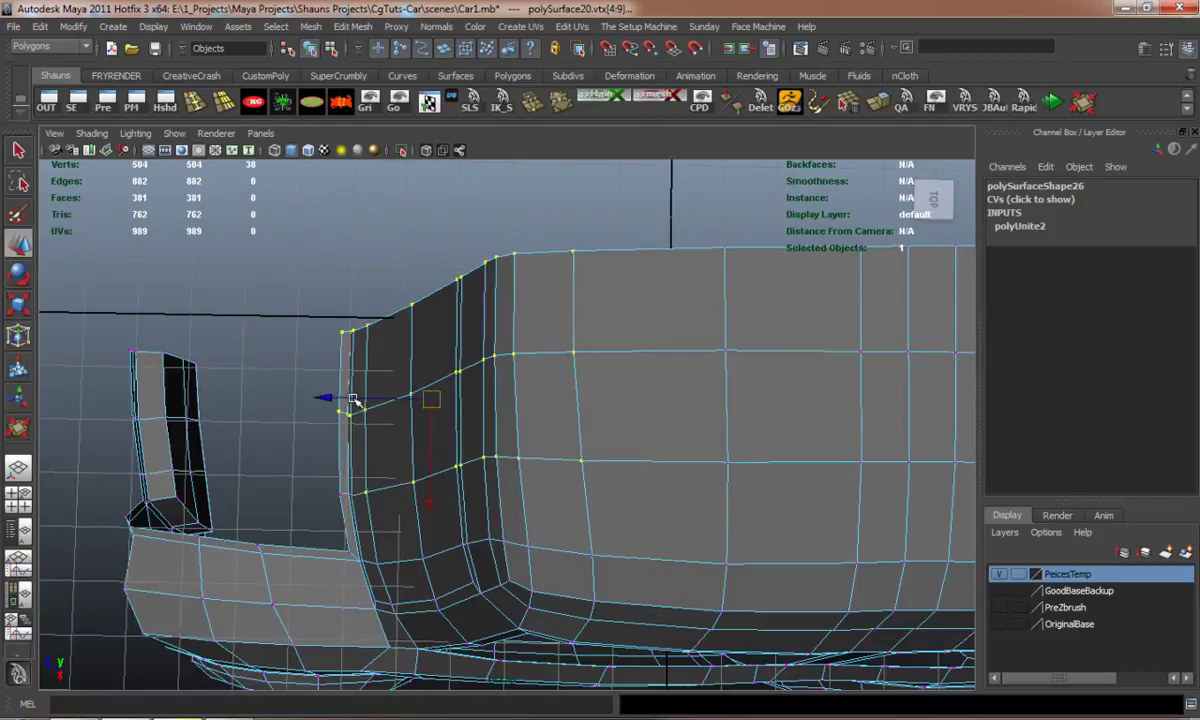
drag(352, 399, 314, 398)
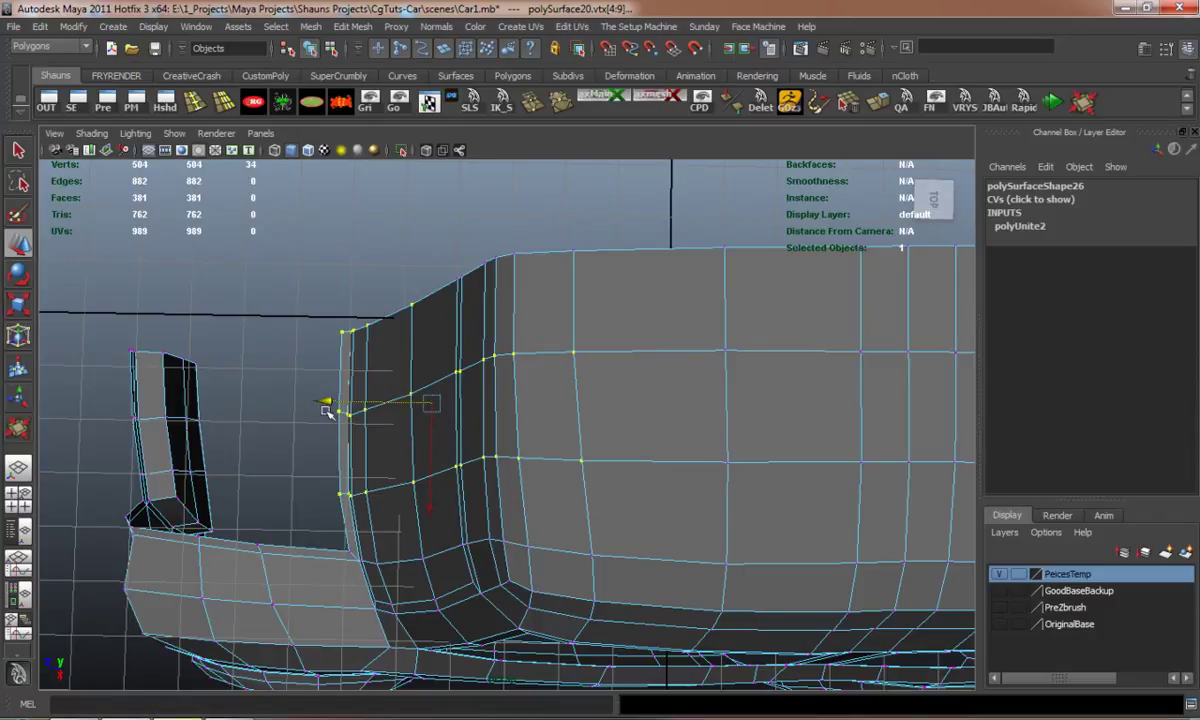
drag(325, 410, 316, 396)
drag(331, 400, 320, 400)
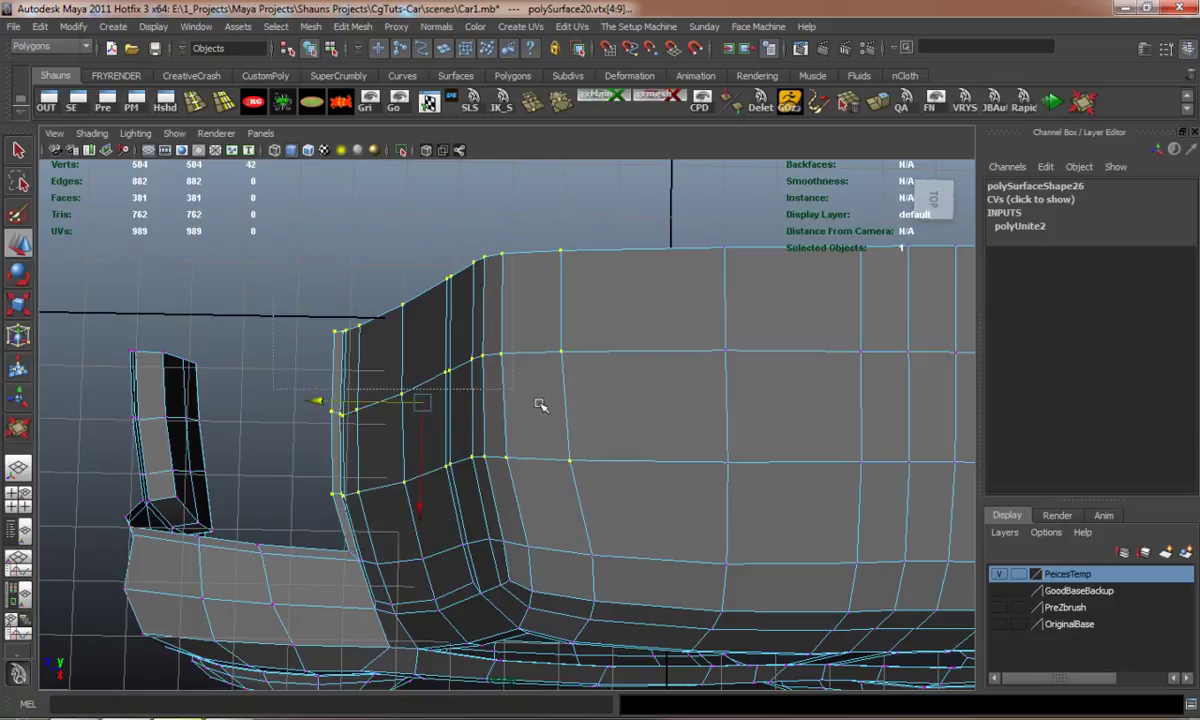
drag(355, 352, 313, 348)
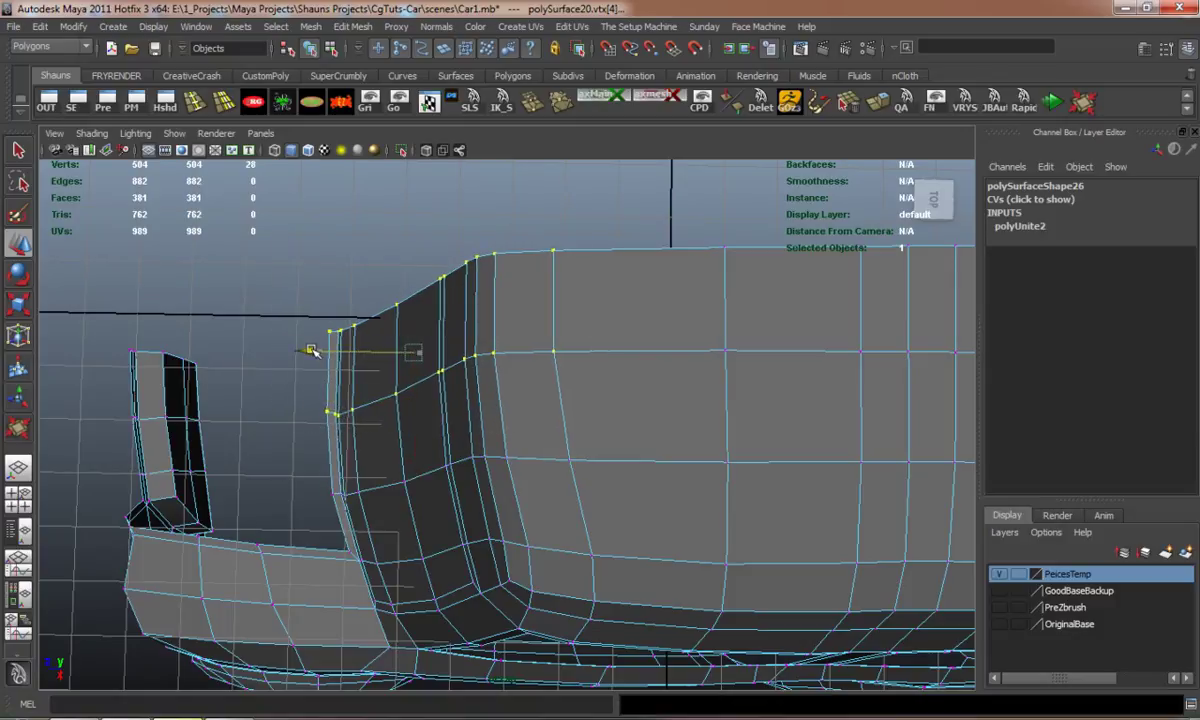
Preview the body smoothed and undo the last forward move of the vertices closest to the centre line.
key(3)
click(278, 274)
alt+drag(375, 453, 391, 474)
key(ctrl+z)
key(ctrl+z)
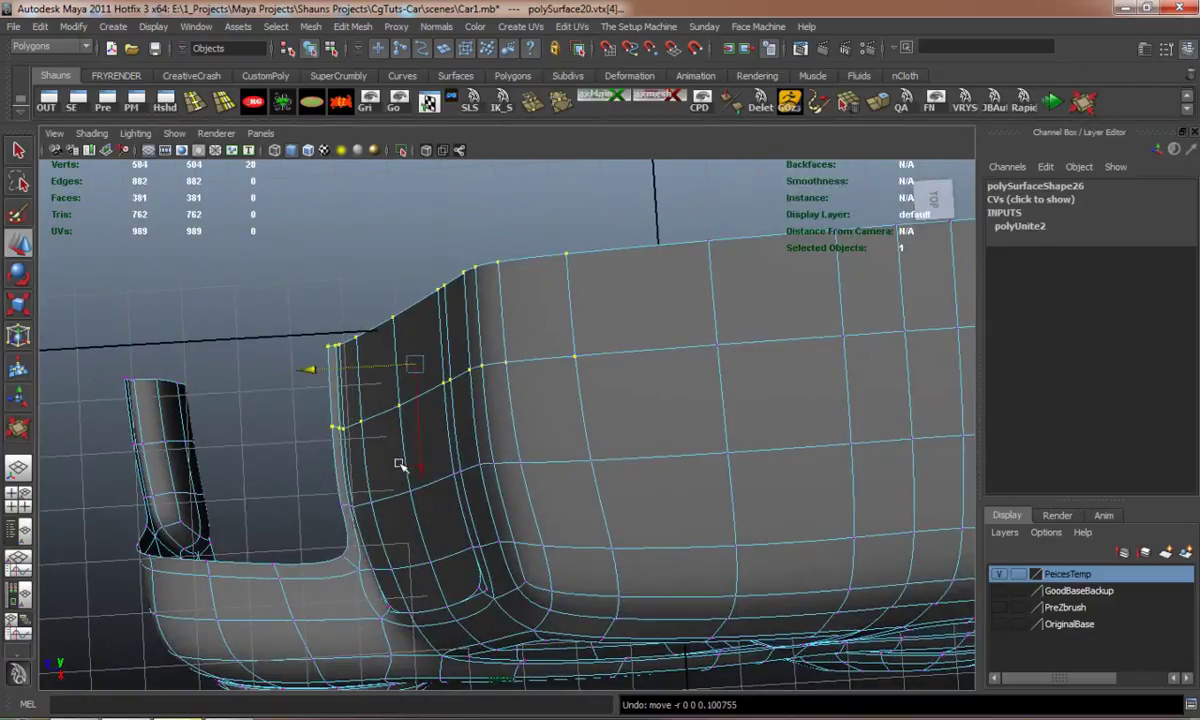
click(266, 347)
Bring the hood piece back onto the car by setting its Translate X to 0.
scroll(492, 470, down, 6)
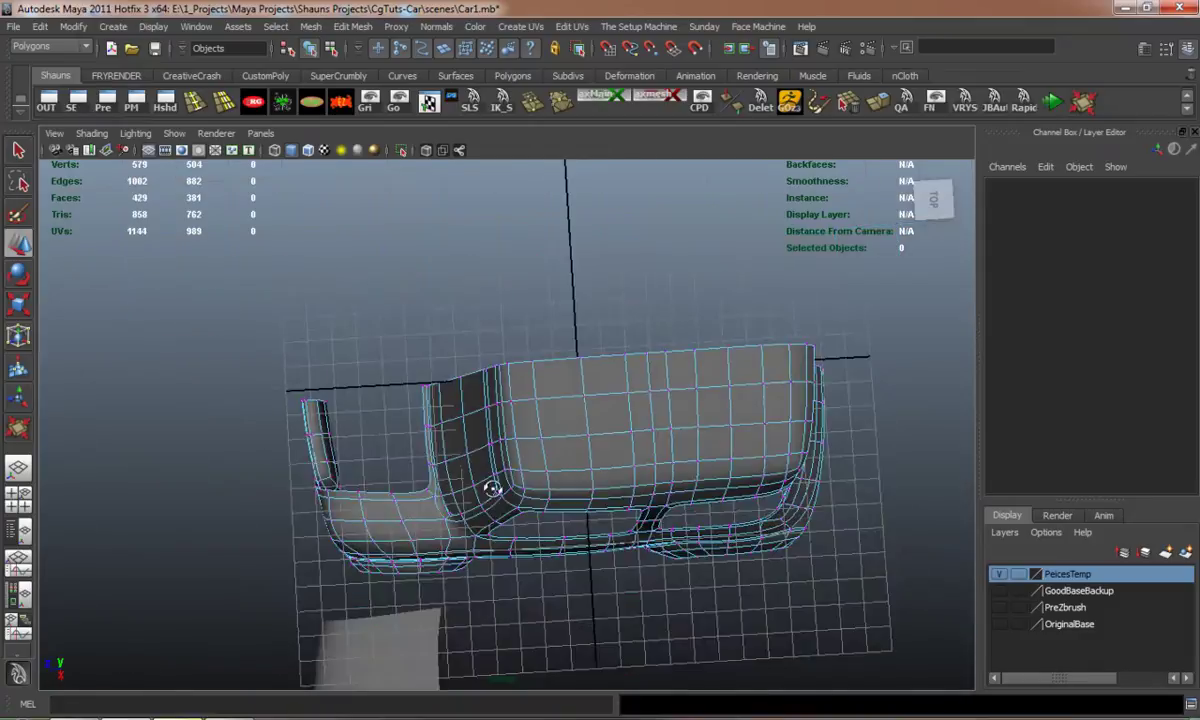
alt+drag(493, 488, 628, 442)
click(739, 538)
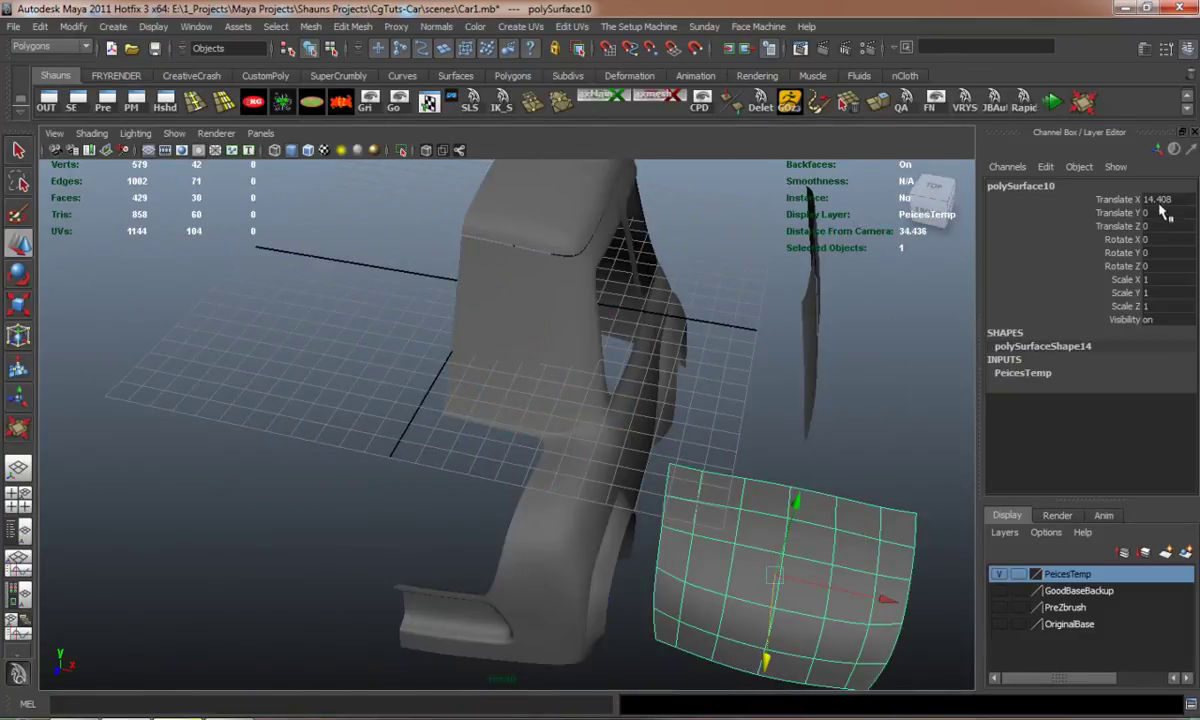
key(Return)
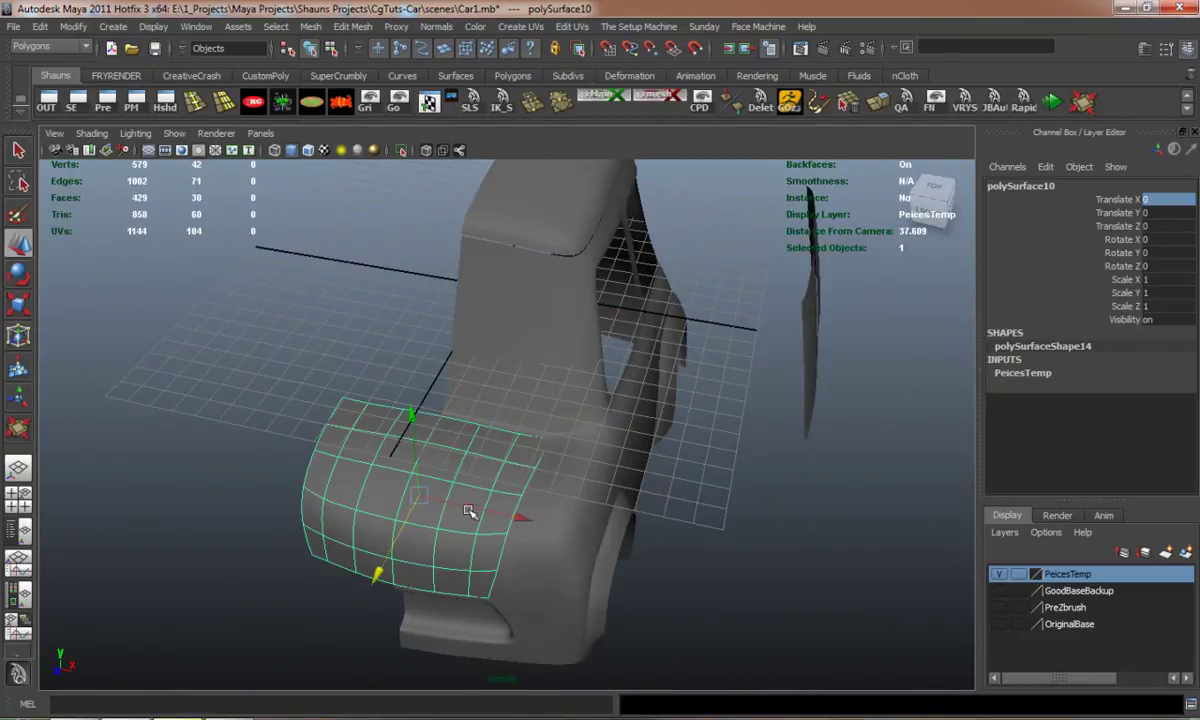
Delete the hood faces on the negative X side of the centre line.
alt+drag(469, 511, 418, 394)
right_click(417, 390)
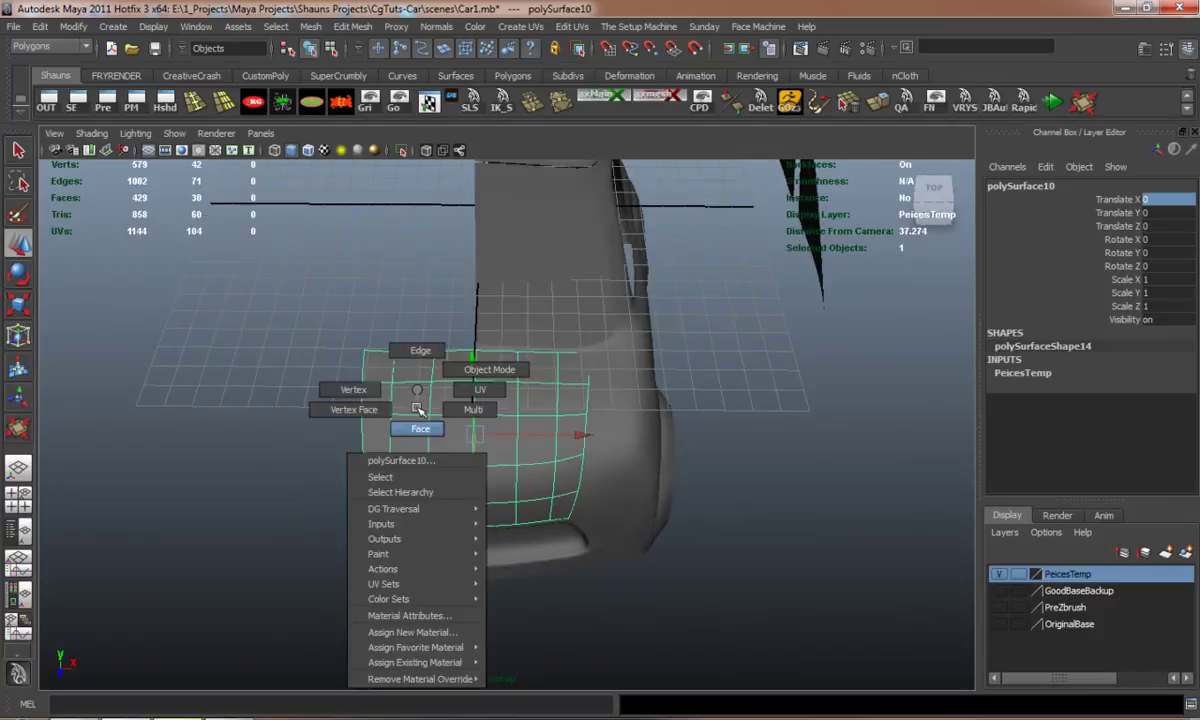
click(420, 427)
drag(263, 376, 476, 638)
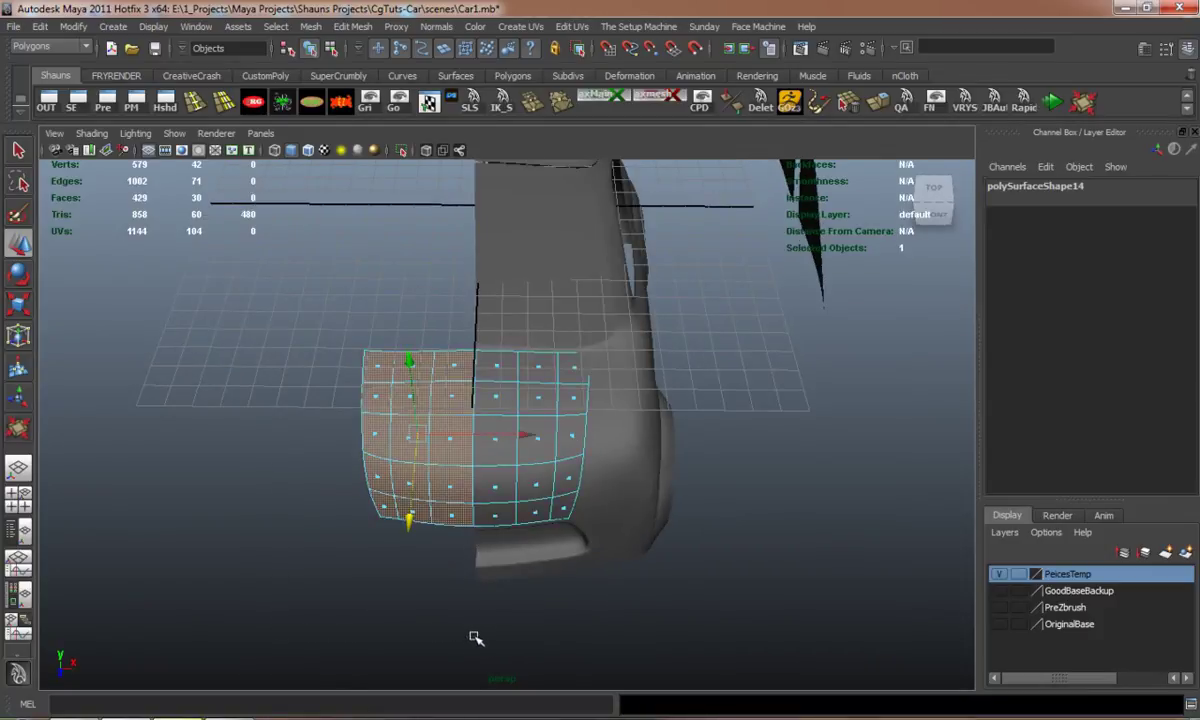
key(Delete)
click(540, 394)
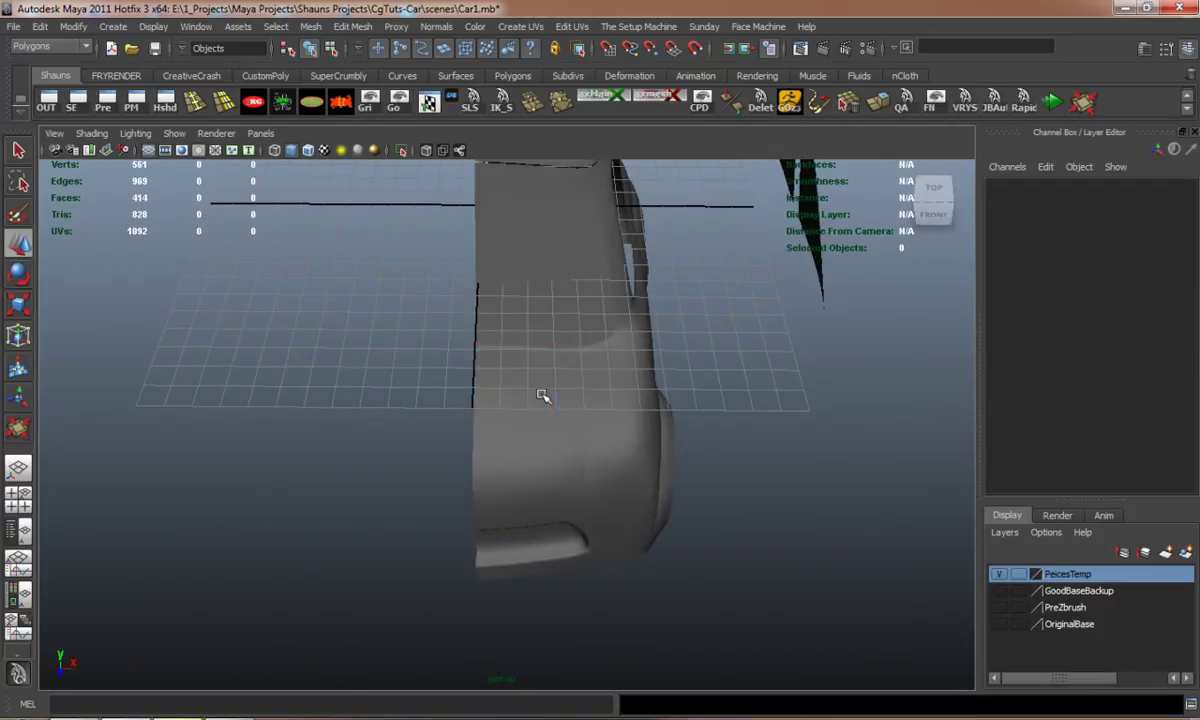
Combine the remaining hood half with the half body.
click(540, 394)
shift+click(545, 318)
click(308, 27)
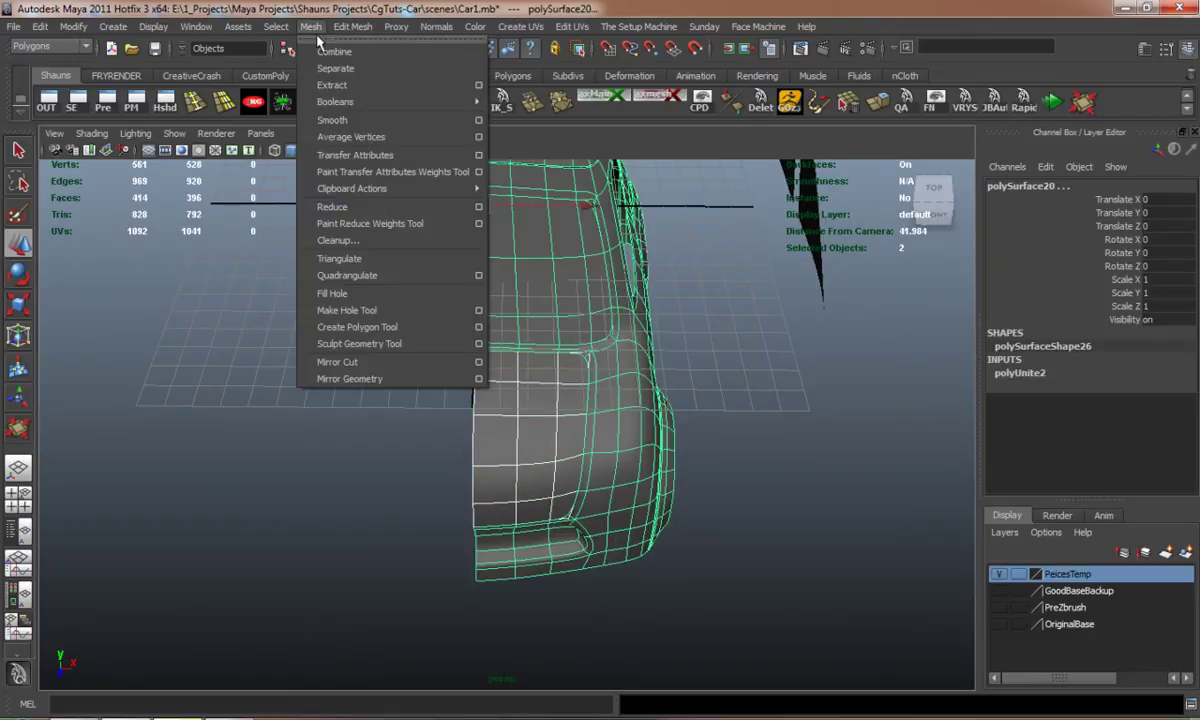
click(335, 46)
click(303, 316)
Select the windshield-area vertices near the centre line from above and move them slightly forward toward the hood.
alt+drag(303, 316, 509, 343)
right_click(528, 343)
right_drag(528, 343, 470, 338)
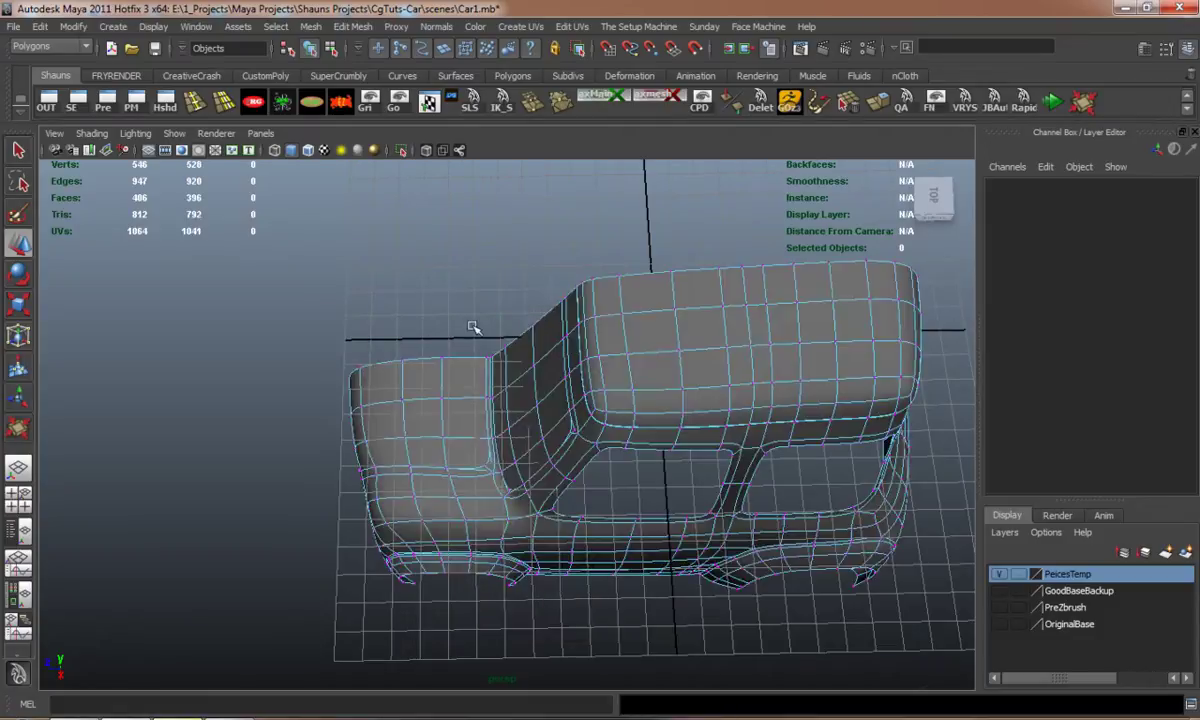
alt+drag(474, 327, 470, 368)
alt+middle_drag(470, 368, 440, 373)
scroll(440, 373, up, 4)
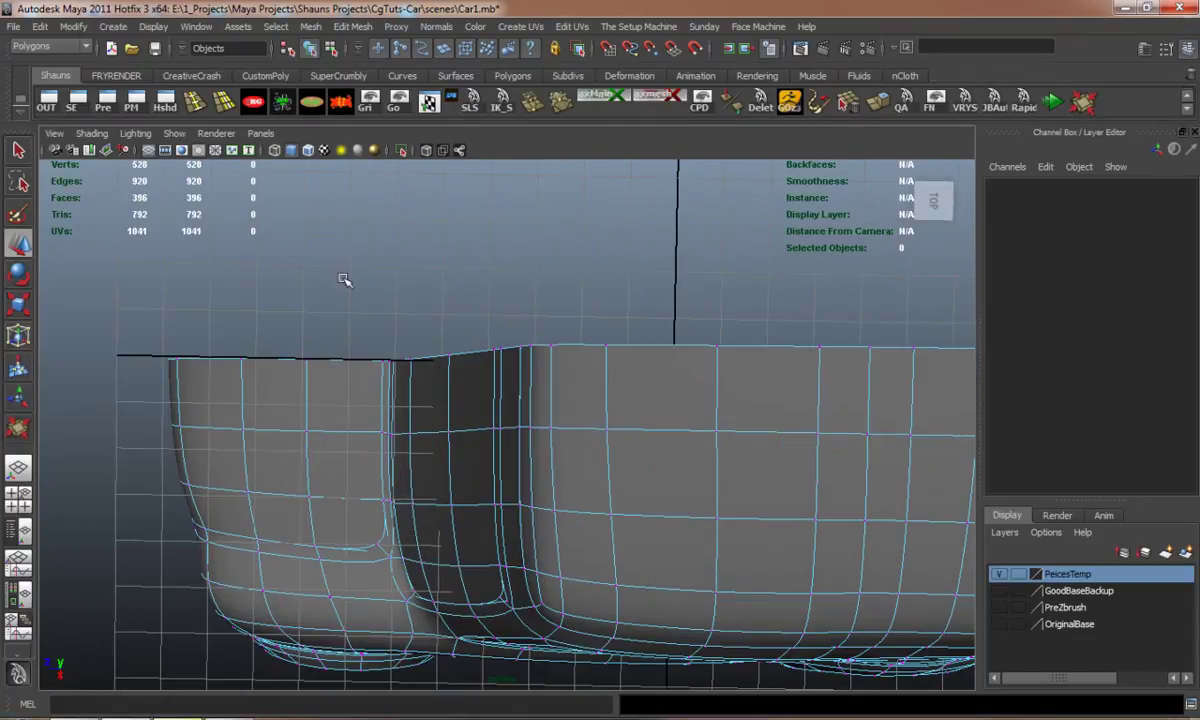
drag(631, 521, 633, 522)
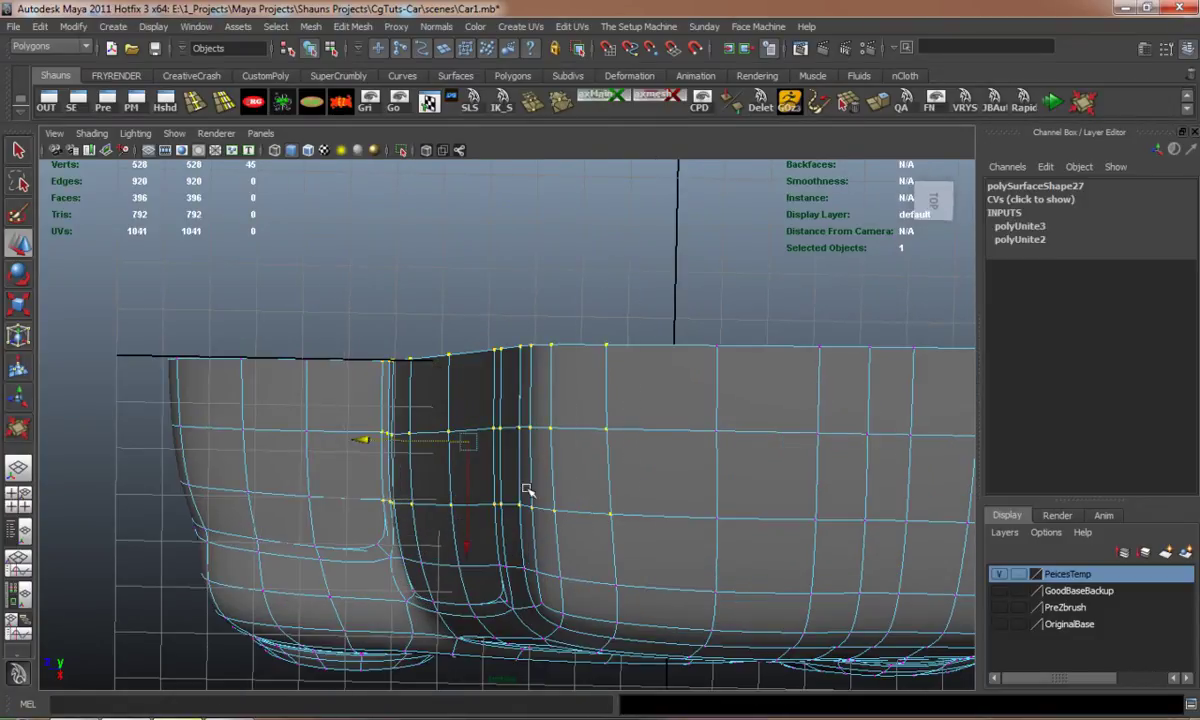
drag(365, 440, 350, 439)
middle_drag(352, 440, 352, 440)
click(340, 325)
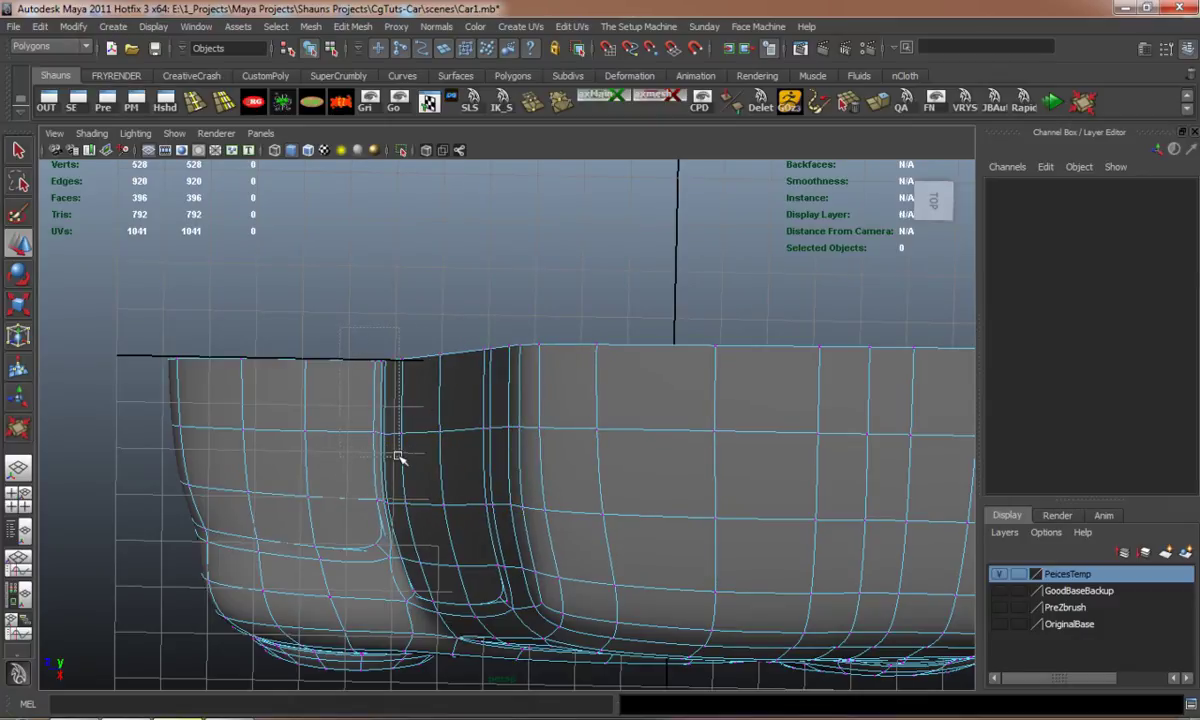
Nudge the centre vertices where the hood meets the windshield along the car's length, and return to object mode.
drag(398, 456, 398, 457)
drag(272, 395, 271, 395)
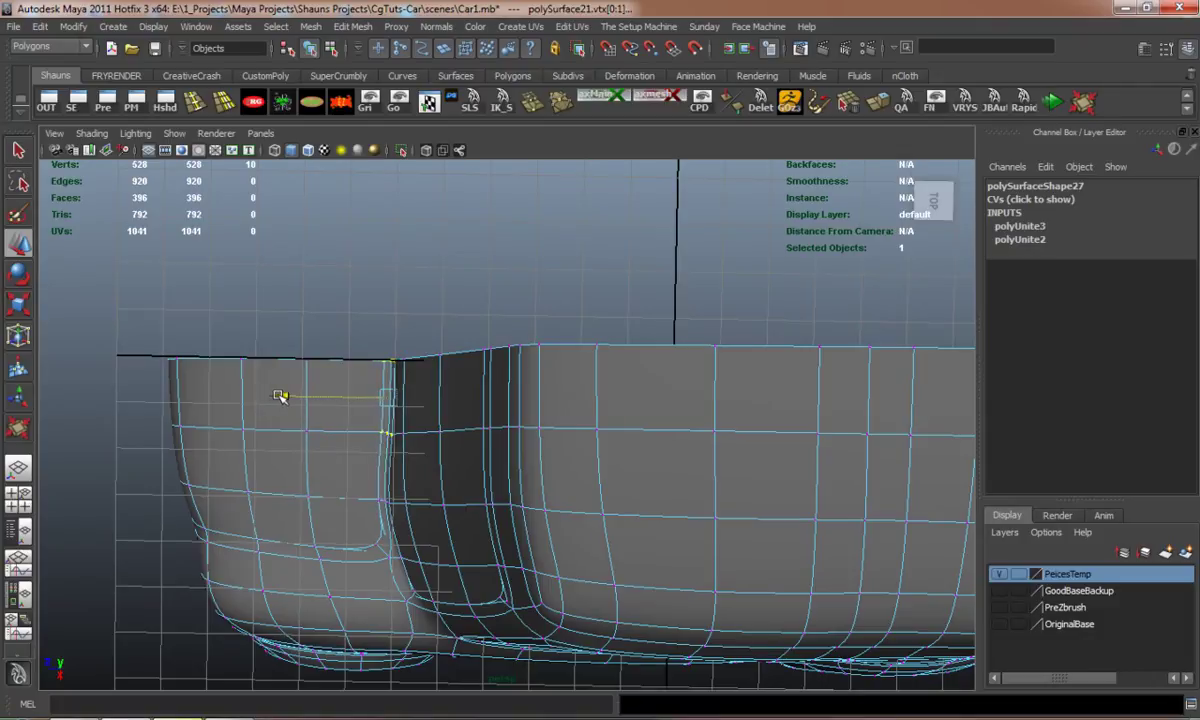
click(367, 307)
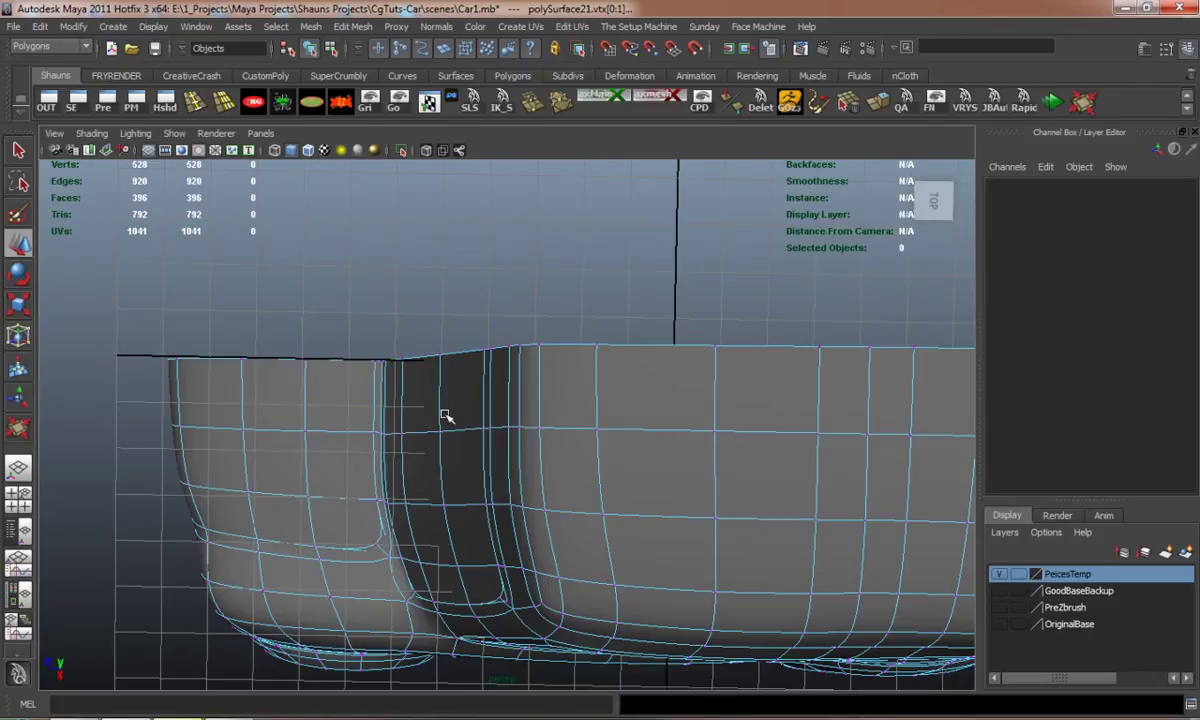
alt+drag(447, 415, 514, 431)
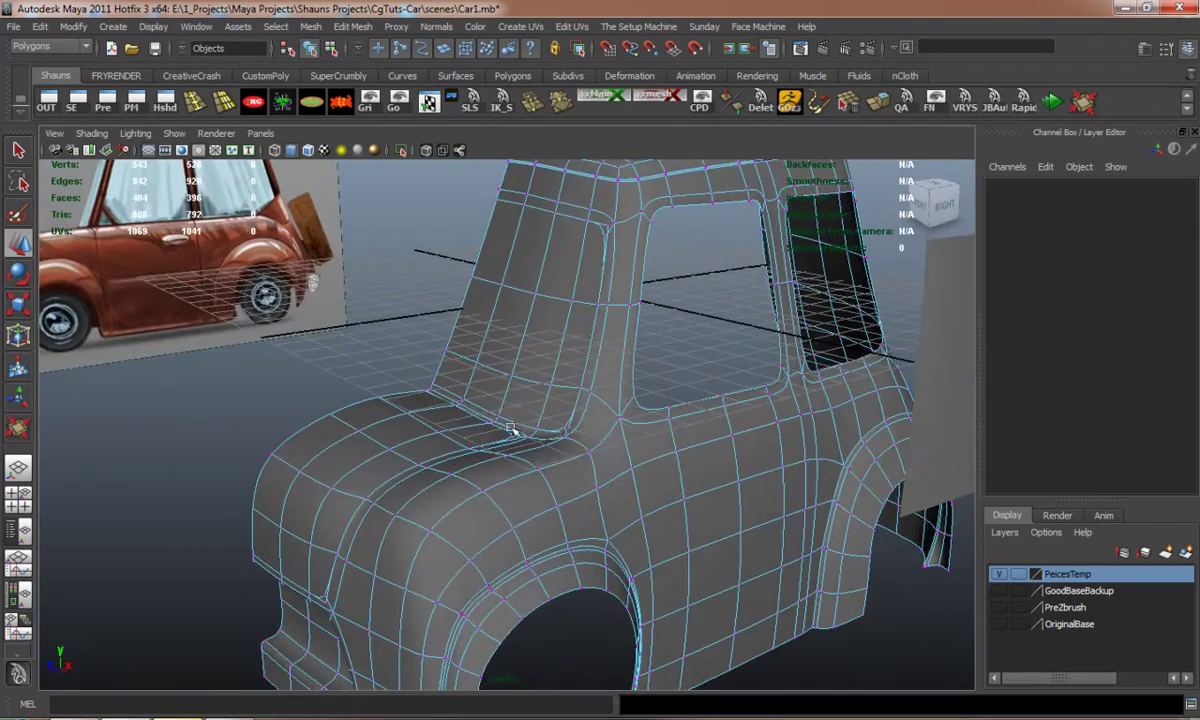
right_drag(506, 370, 573, 350)
alt+right_drag(570, 380, 525, 413)
alt+drag(525, 413, 492, 397)
alt+middle_drag(492, 397, 482, 313)
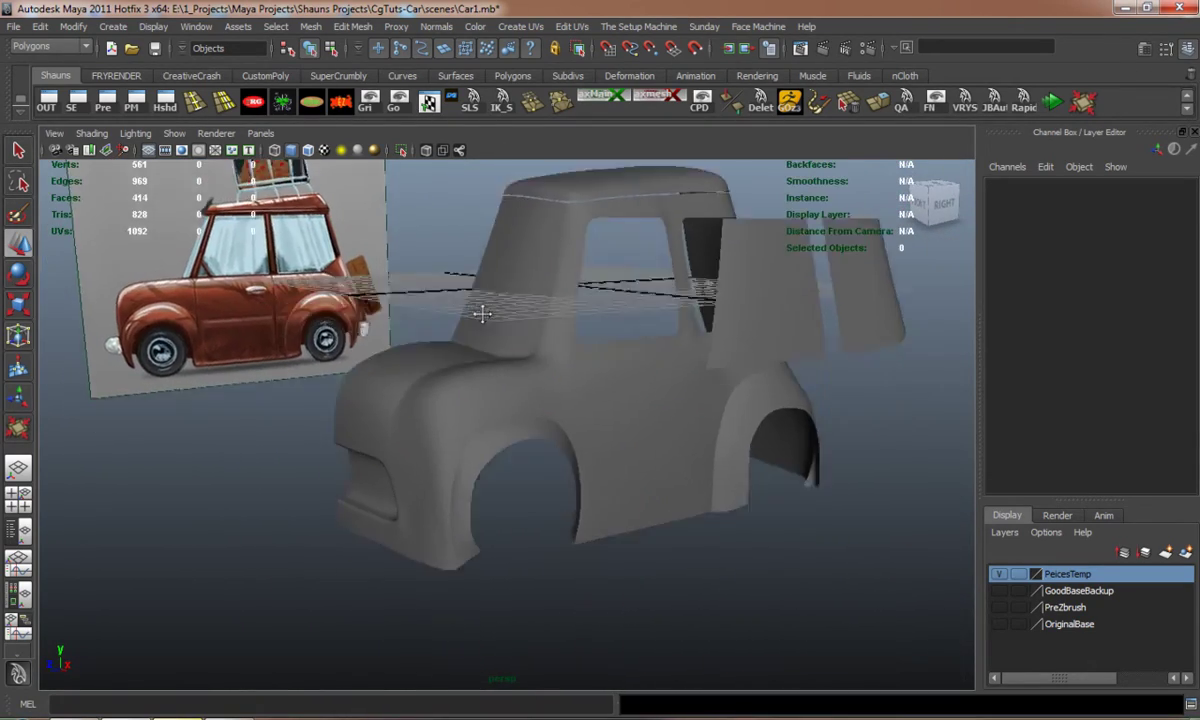
Show the half body unsmoothed and reposition the vertices at its lower front corner beside the grille opening.
alt+right_drag(482, 313, 450, 410)
alt+drag(450, 410, 477, 530)
click(473, 534)
key(1)
alt+middle_drag(473, 534, 477, 404)
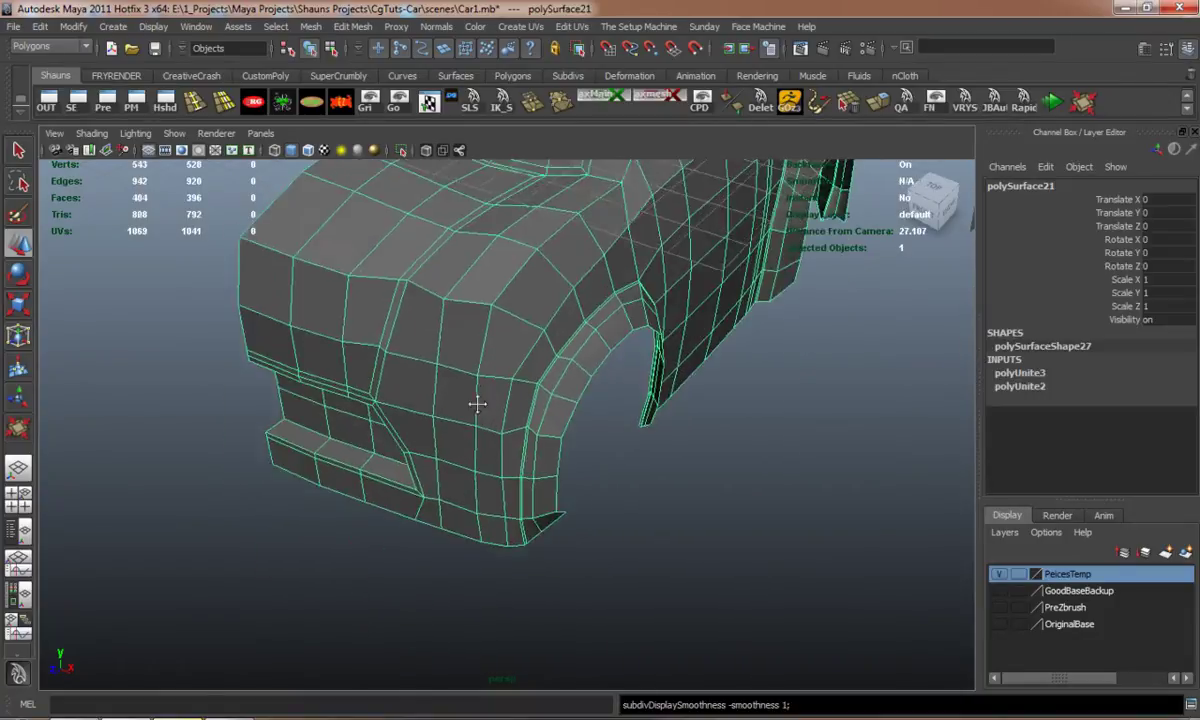
alt+right_drag(477, 404, 485, 455)
alt+drag(485, 455, 548, 505)
alt+right_drag(548, 505, 530, 520)
alt+middle_drag(530, 520, 495, 418)
alt+drag(495, 418, 454, 416)
mouse_move(454, 416)
alt+right_down()
mouse_move(512, 418)
mouse_move(452, 406)
alt+right_up()
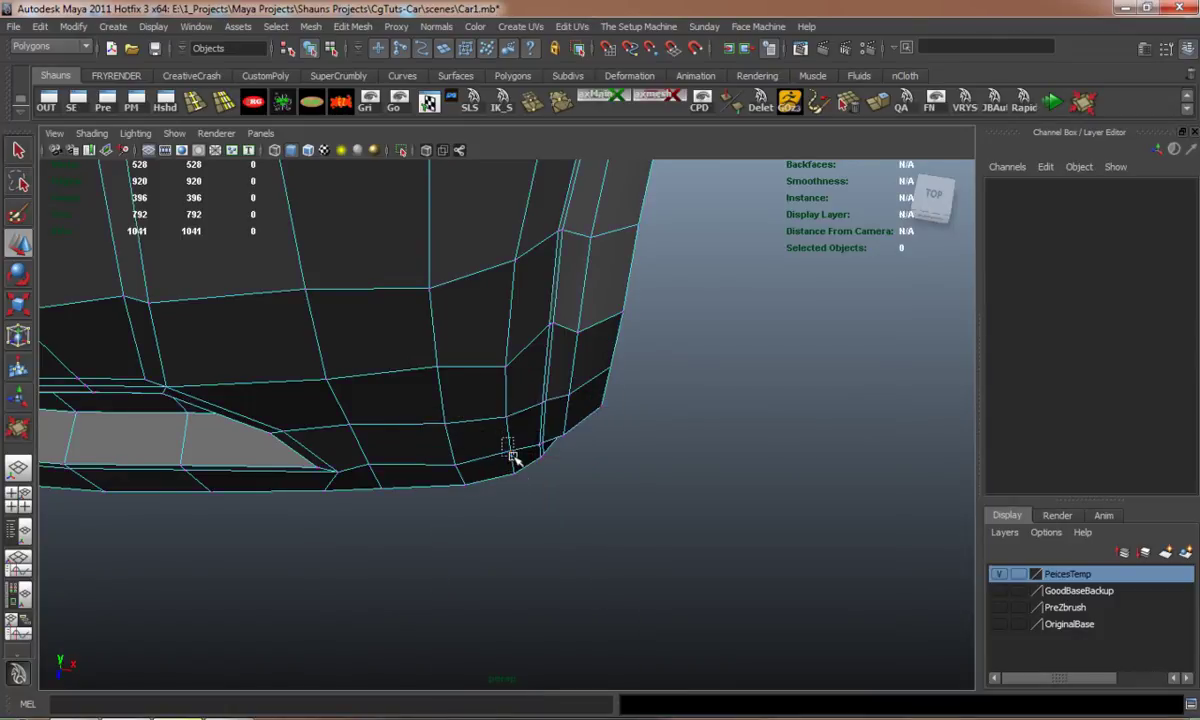
drag(510, 455, 492, 543)
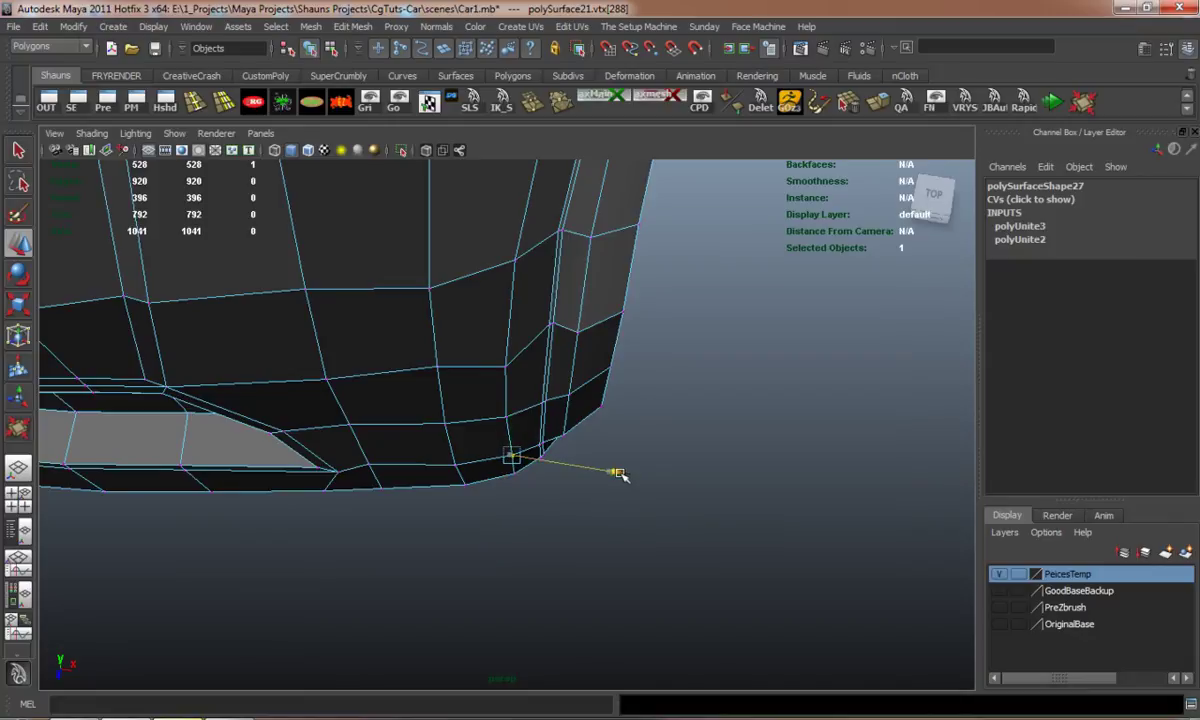
drag(618, 473, 467, 563)
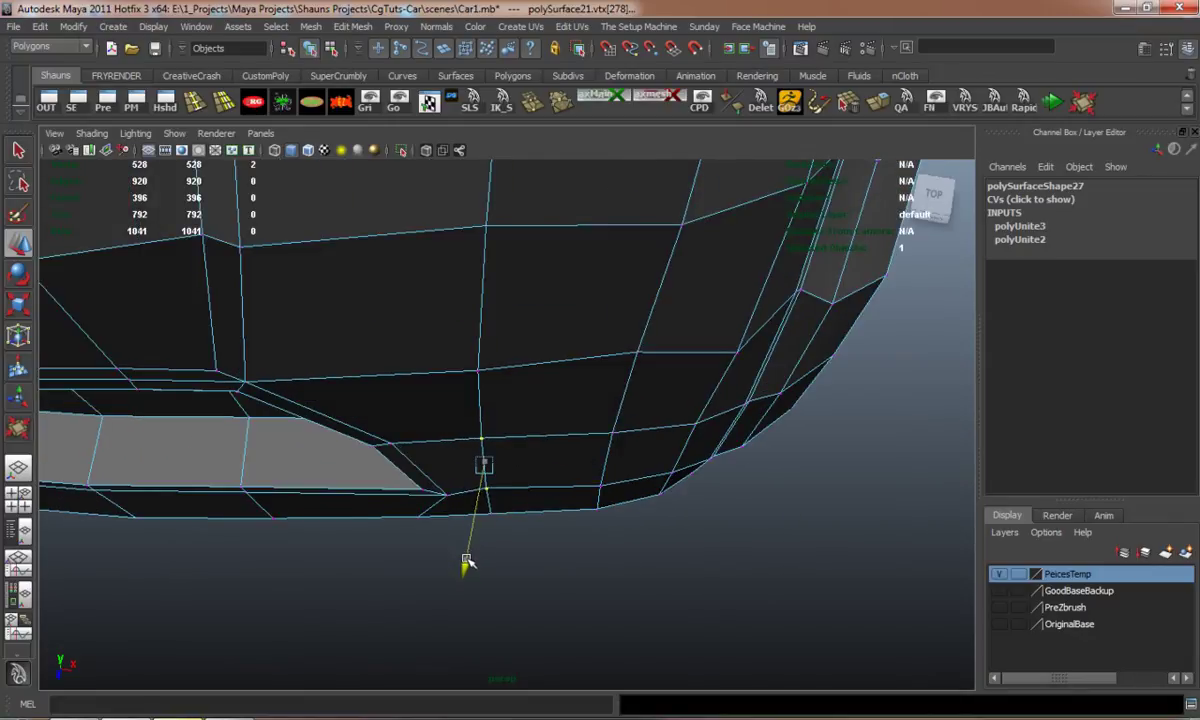
drag(565, 562, 566, 556)
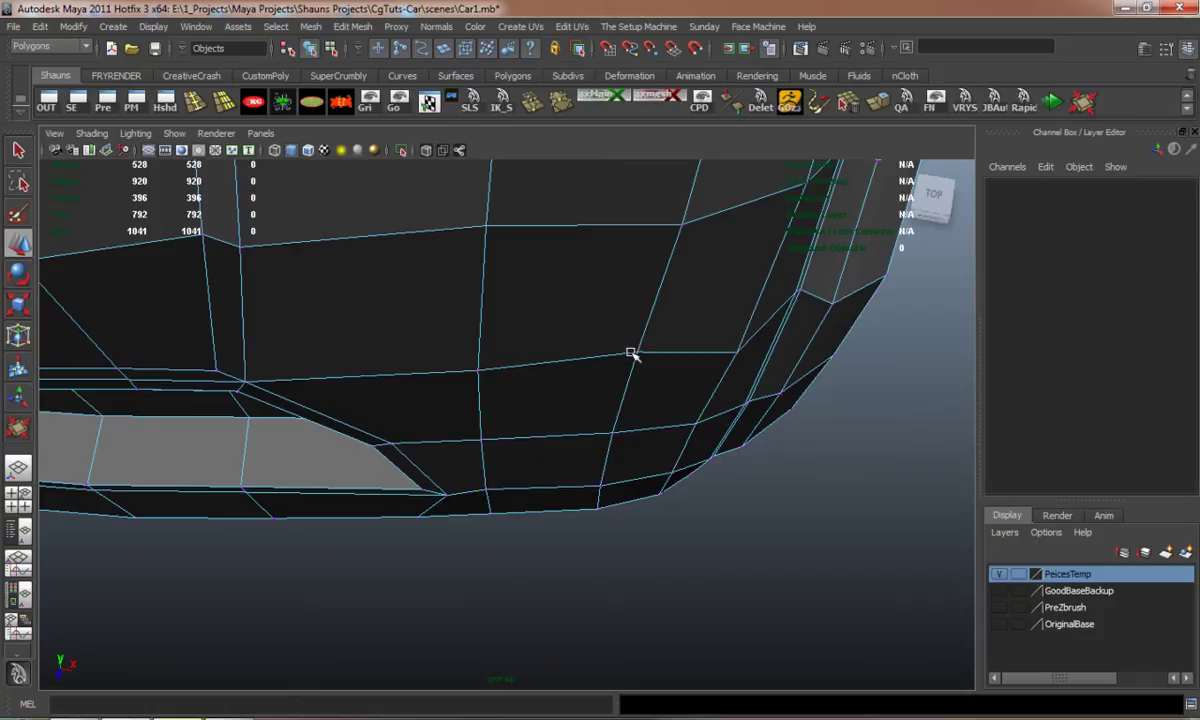
Adjust the vertices higher up on the front face beside the grille and preview the body smoothed.
drag(636, 352, 668, 488)
drag(485, 227, 467, 317)
key(3)
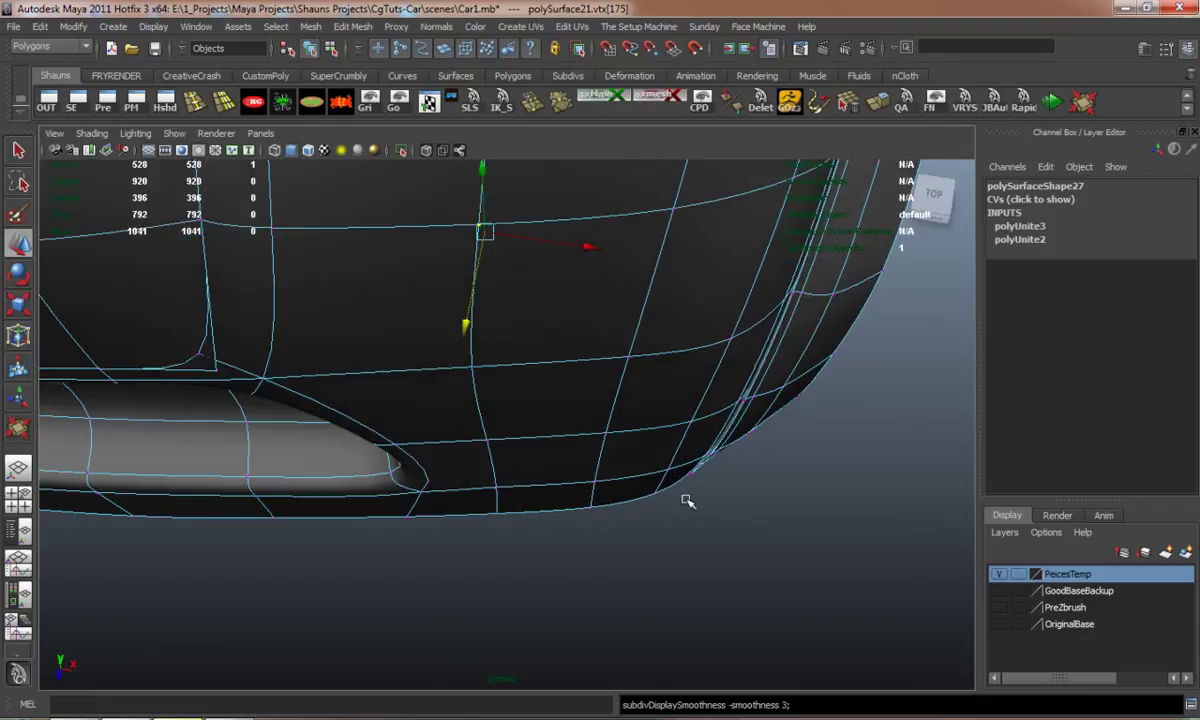
Adjust the unsmoothed front-corner vertex next to the wheel-arch edge loops, restore the smooth preview, and return to object mode.
click(689, 501)
key(1)
click(741, 355)
drag(738, 356, 826, 368)
key(3)
scroll(710, 472, down, 8)
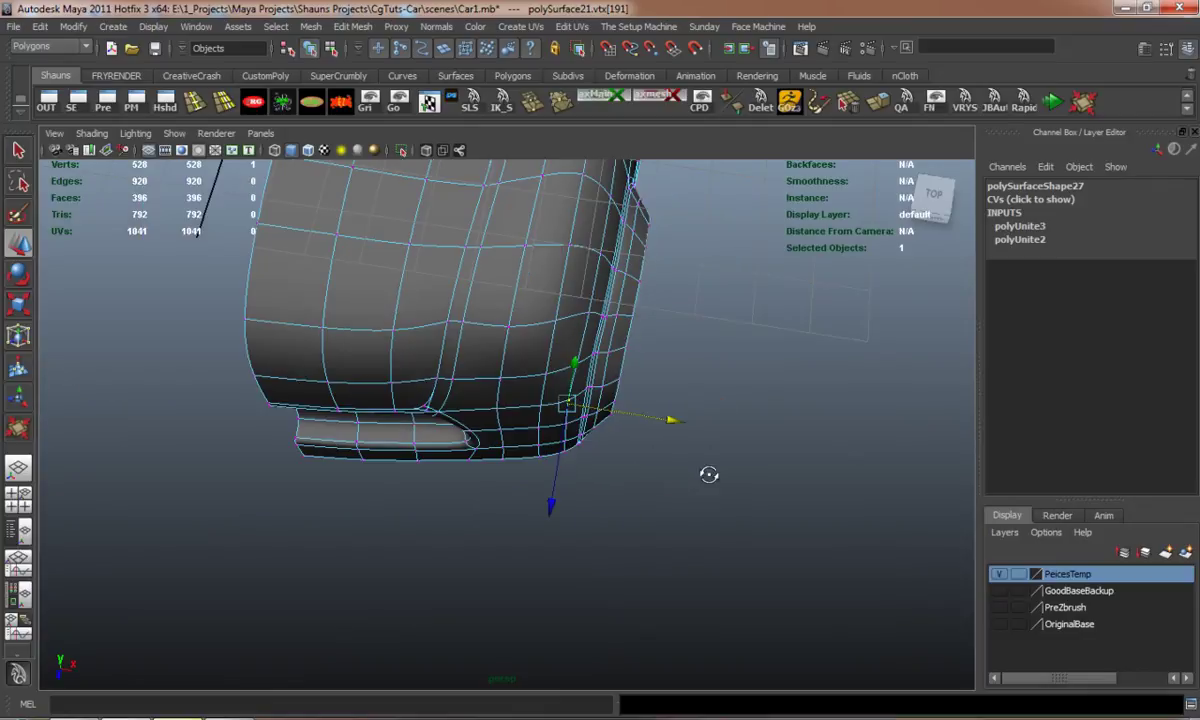
alt+drag(710, 474, 490, 392)
click(713, 433)
right_drag(466, 303, 488, 289)
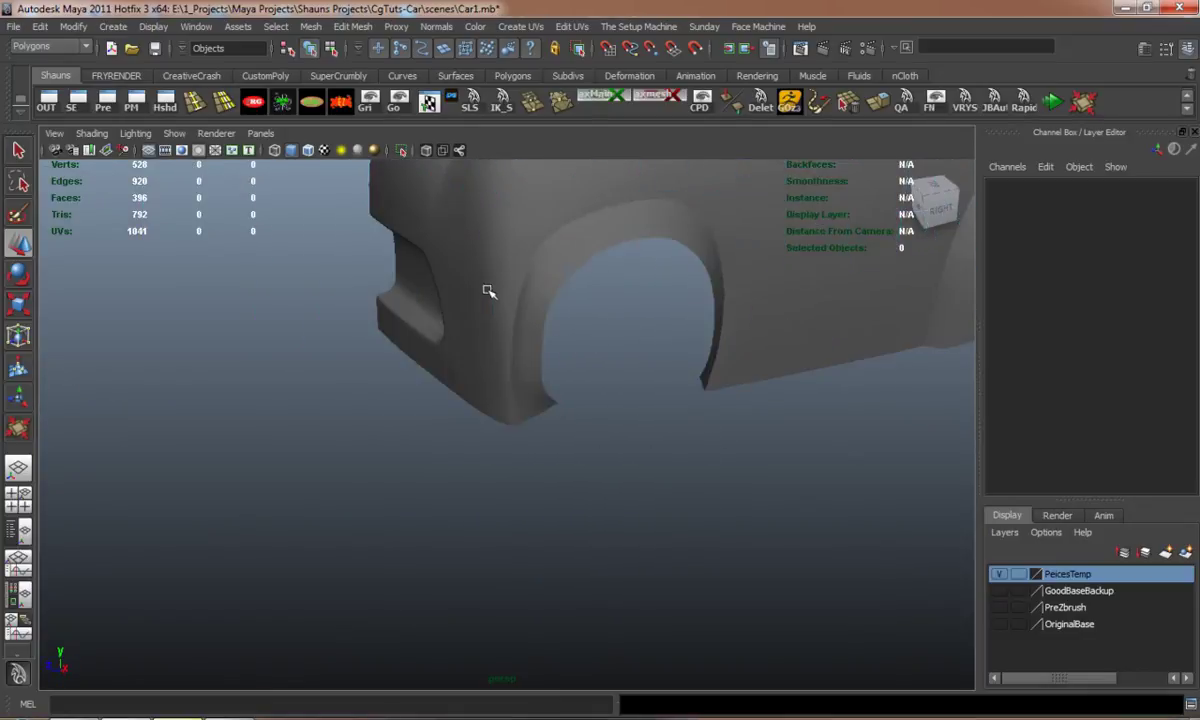
Mirror the half body's geometry across the centre line and check the full body from the front.
scroll(484, 291, down, 2)
alt+middle_drag(484, 295, 434, 418)
alt+drag(434, 418, 392, 430)
click(396, 412)
click(303, 498)
click(392, 430)
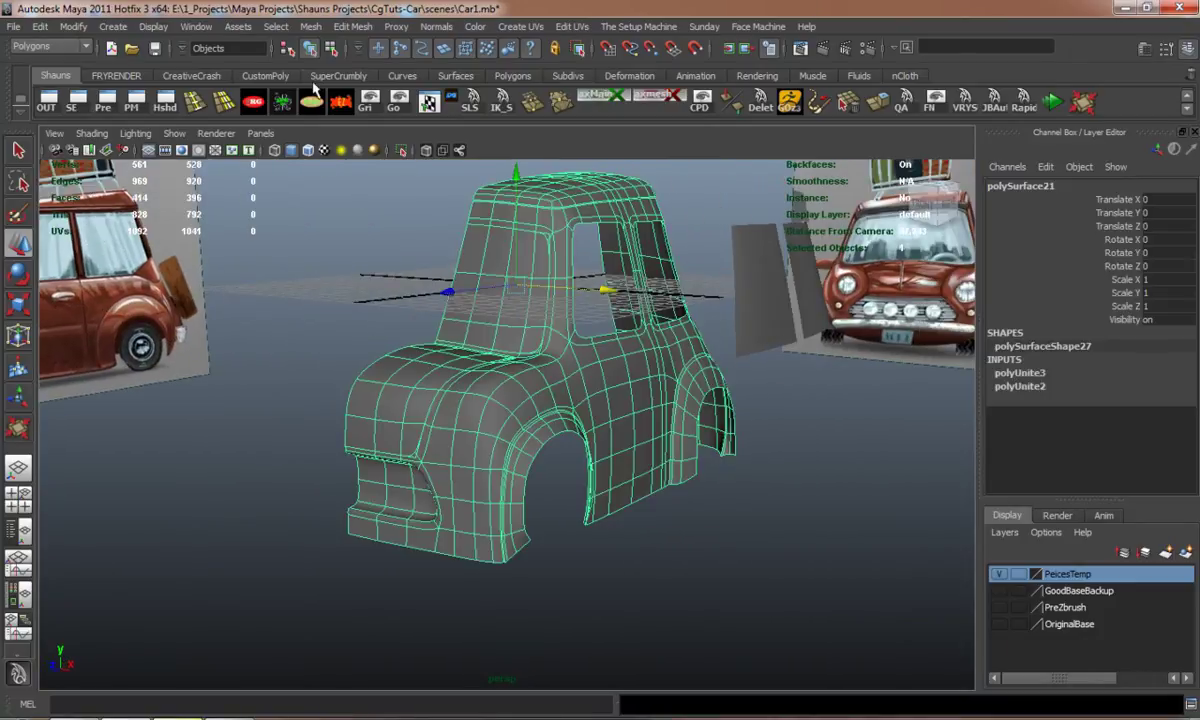
click(310, 26)
click(355, 379)
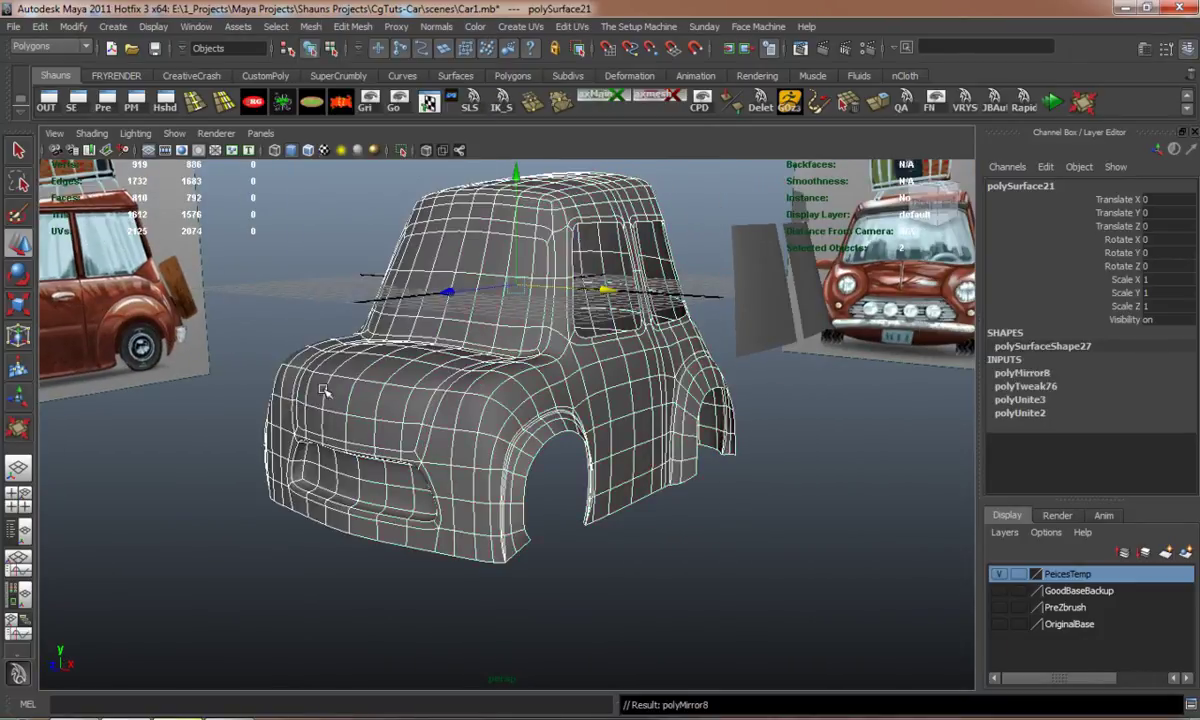
alt+drag(255, 380, 350, 398)
click(184, 348)
alt+drag(185, 348, 343, 372)
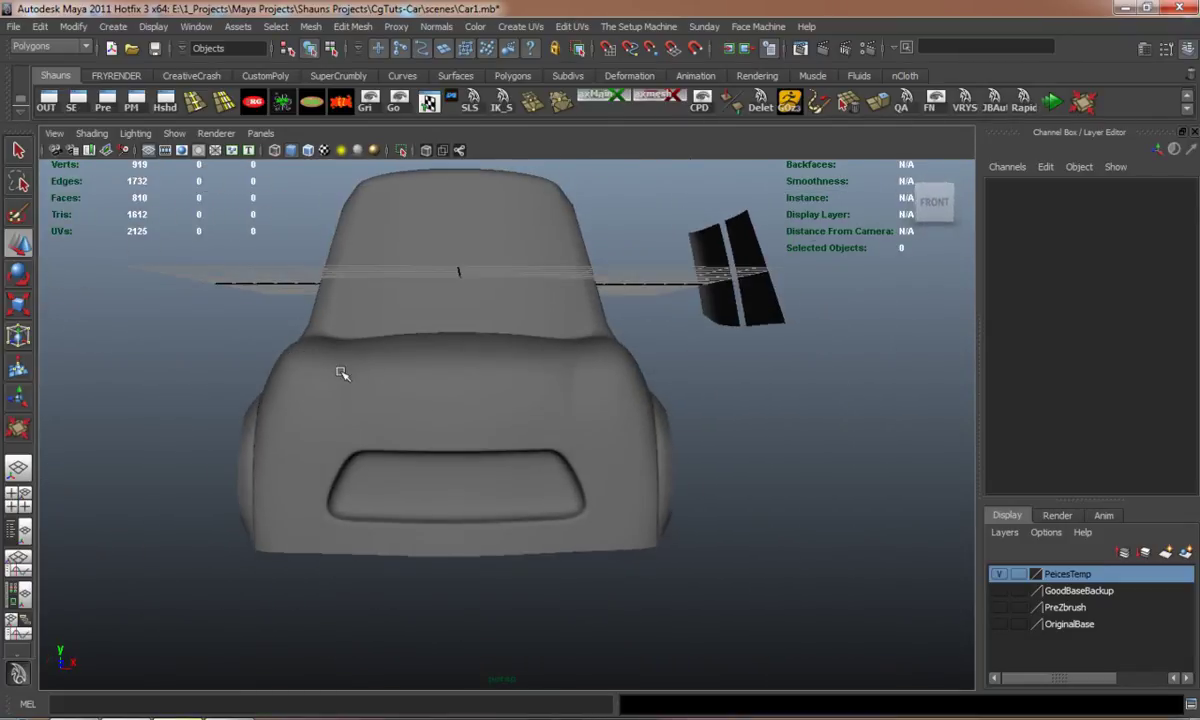
Select all body faces on the negative X side of the centre line and delete them.
click(368, 376)
right_drag(368, 370, 303, 367)
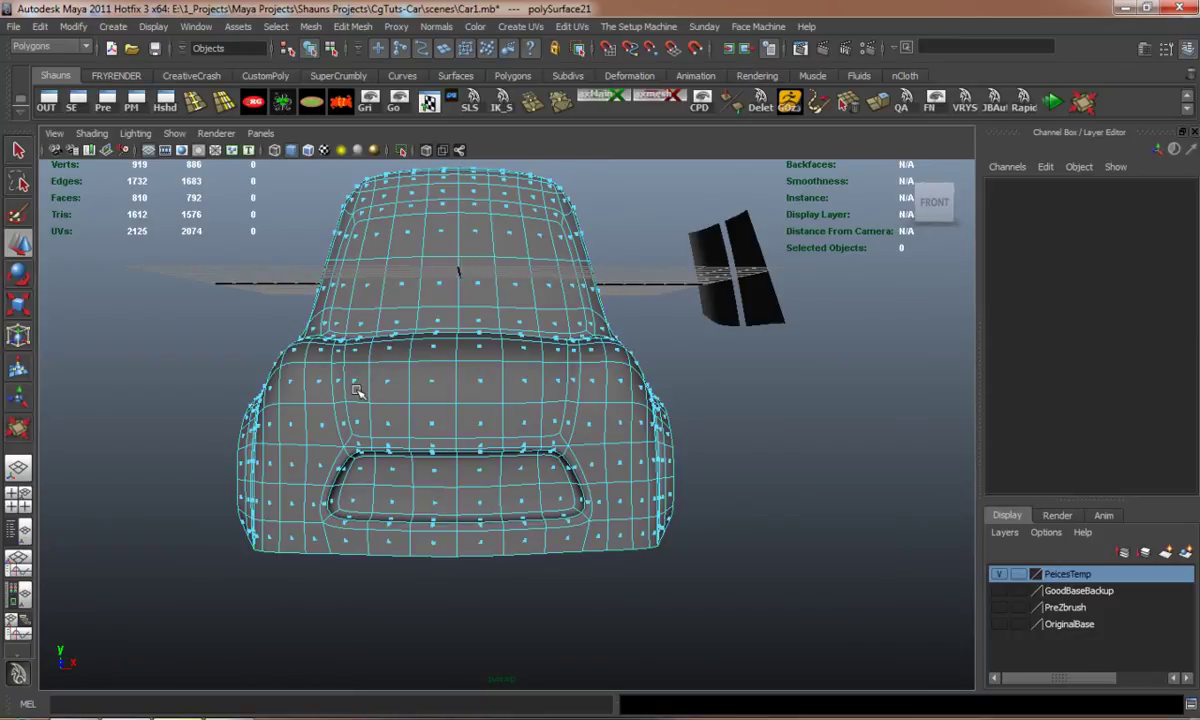
scroll(345, 423, down, 3)
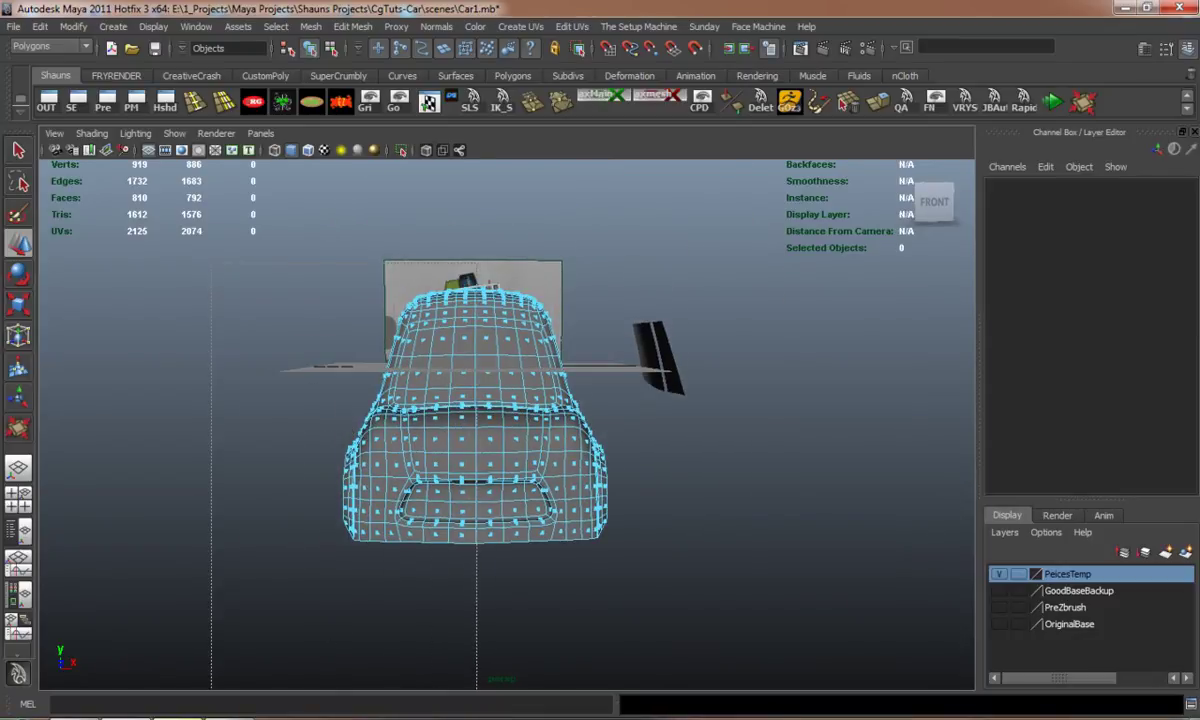
drag(477, 695, 477, 695)
scroll(424, 592, up, 4)
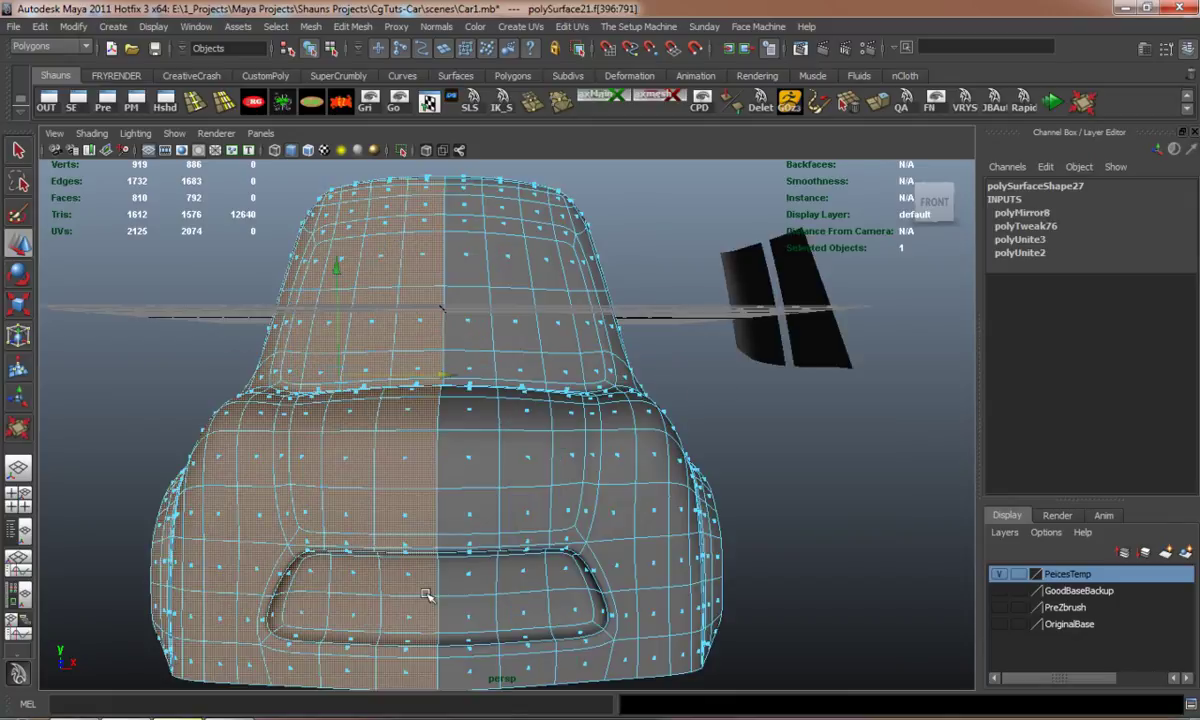
key(Delete)
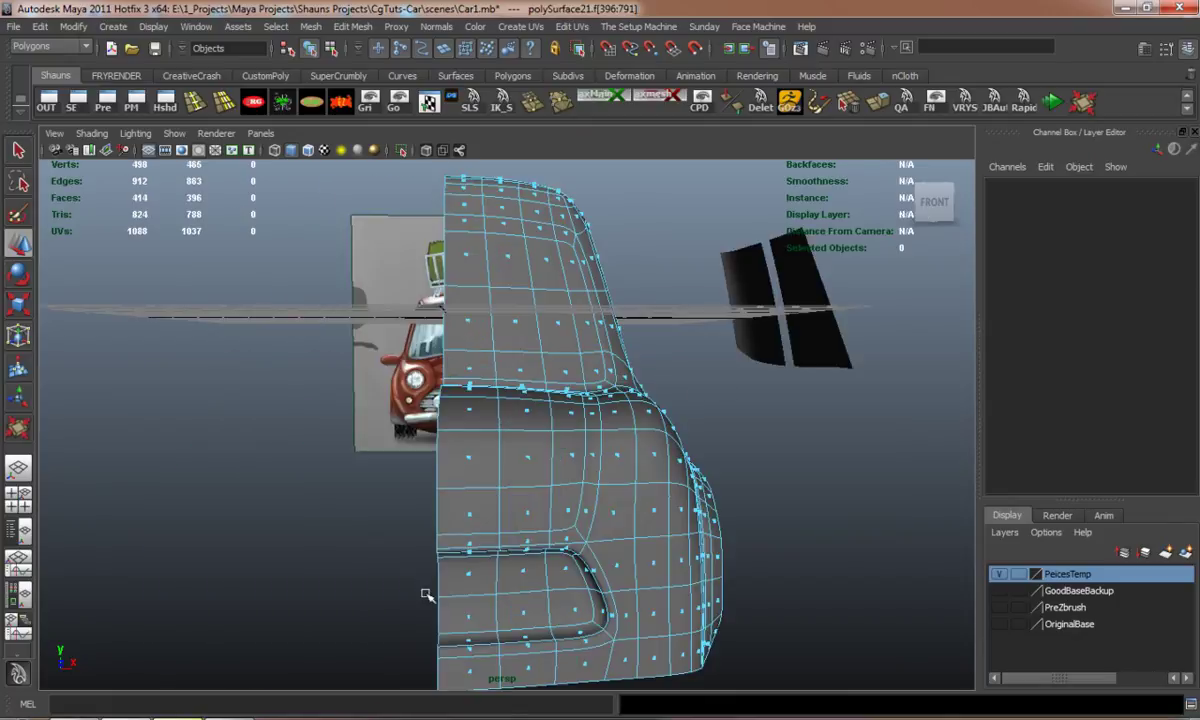
Display the remaining half body unsmoothed and return to object mode.
key(1)
scroll(429, 429, up, 2)
alt+drag(427, 429, 280, 446)
scroll(400, 452, down, 5)
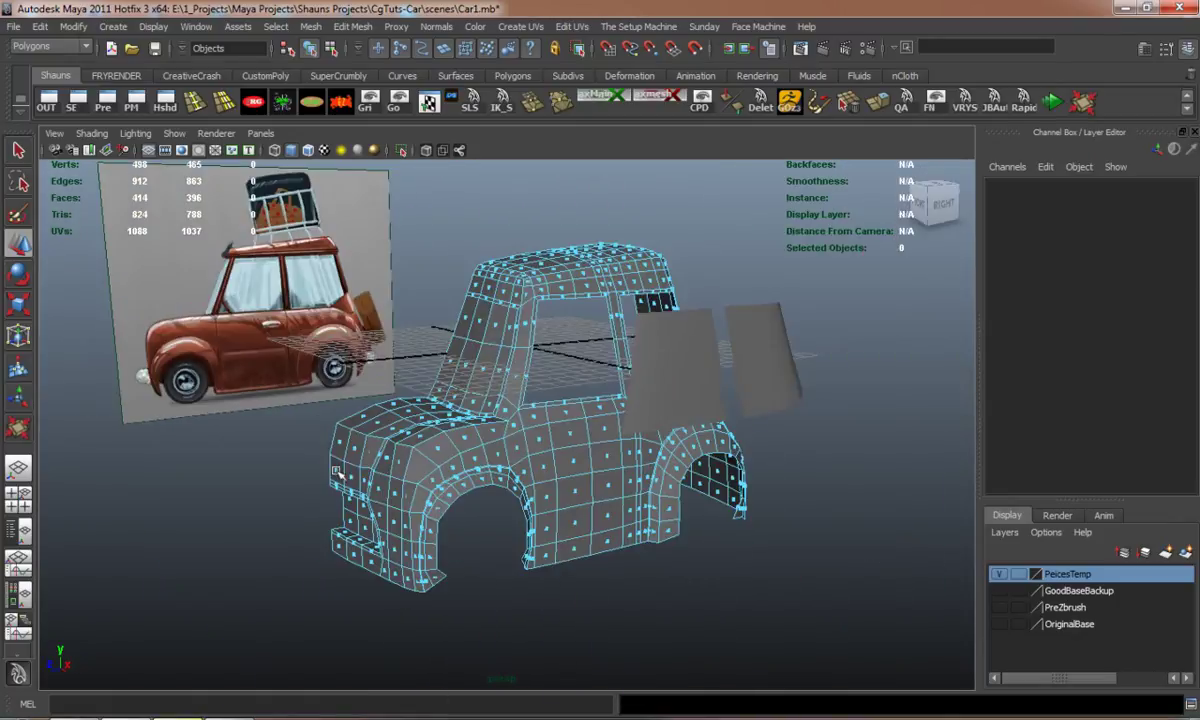
alt+middle_drag(404, 455, 400, 417)
right_drag(398, 418, 482, 423)
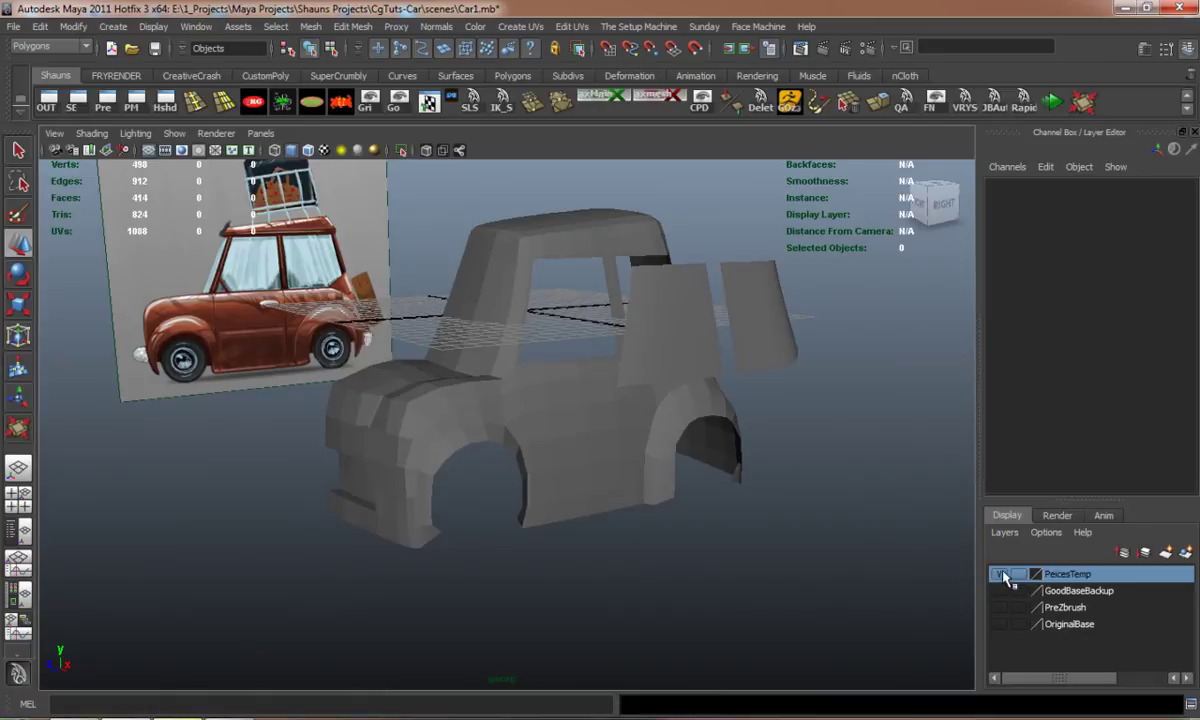